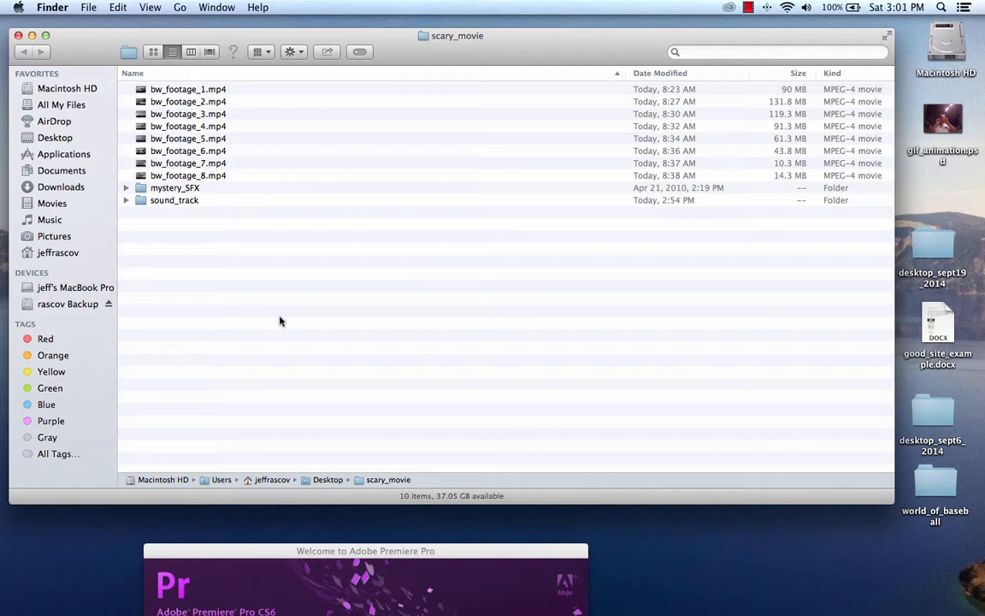
Step: Enlarge the scary_movie folder window so it fills most of the screen
mouse_move(585, 597)
drag(889, 499, 973, 554)
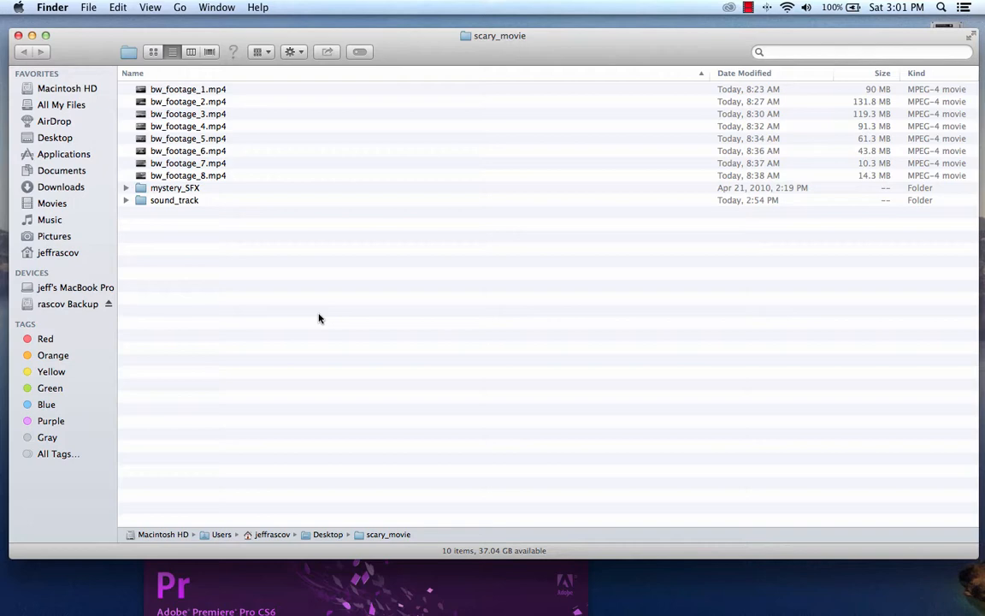
click(748, 8)
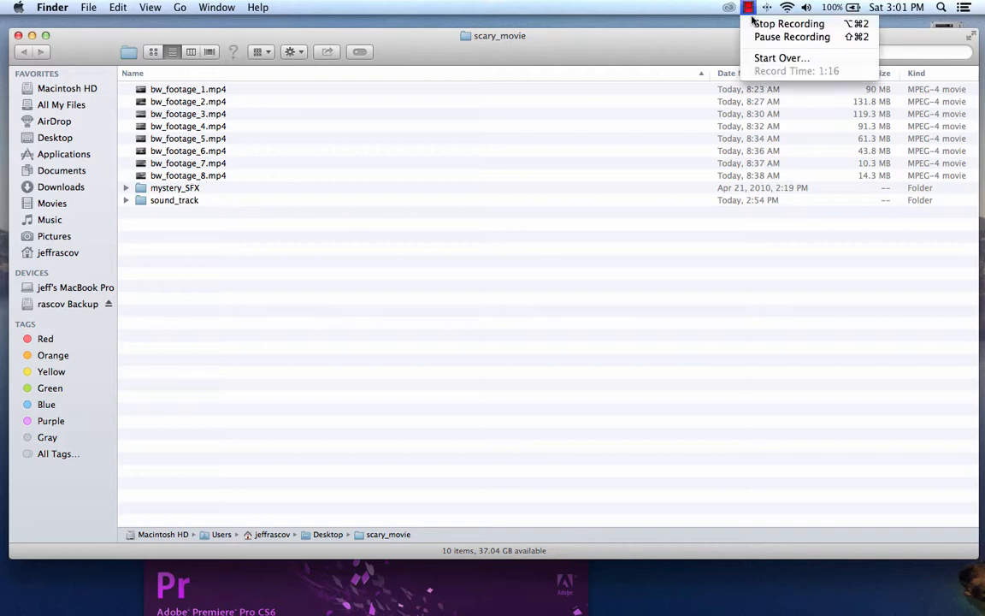
click(755, 37)
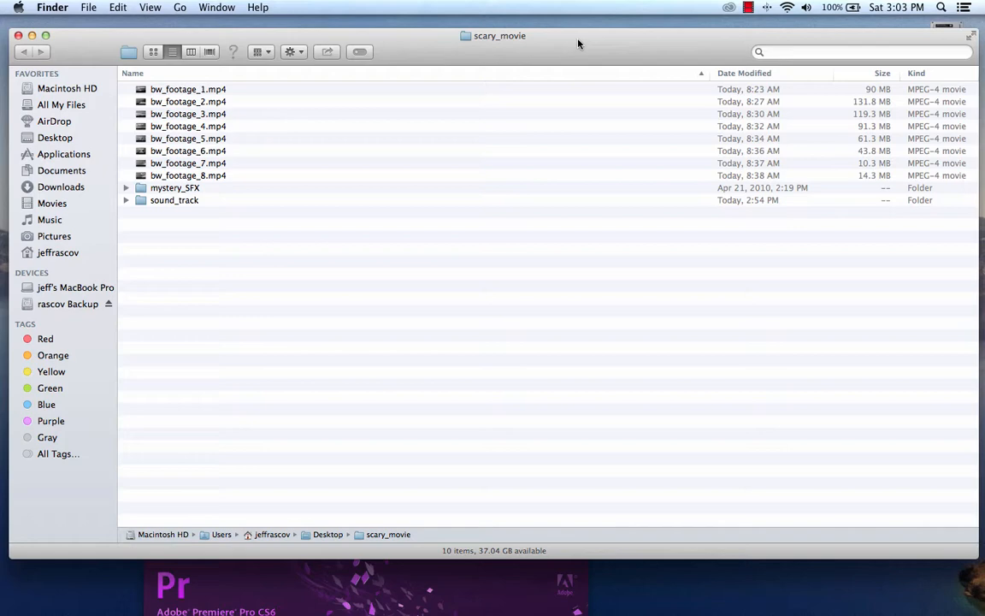
Step: Preview bw_footage_1.mp4 in QuickTime Player, scrubbing ahead to about 01:39, and close the clip
right_click(176, 91)
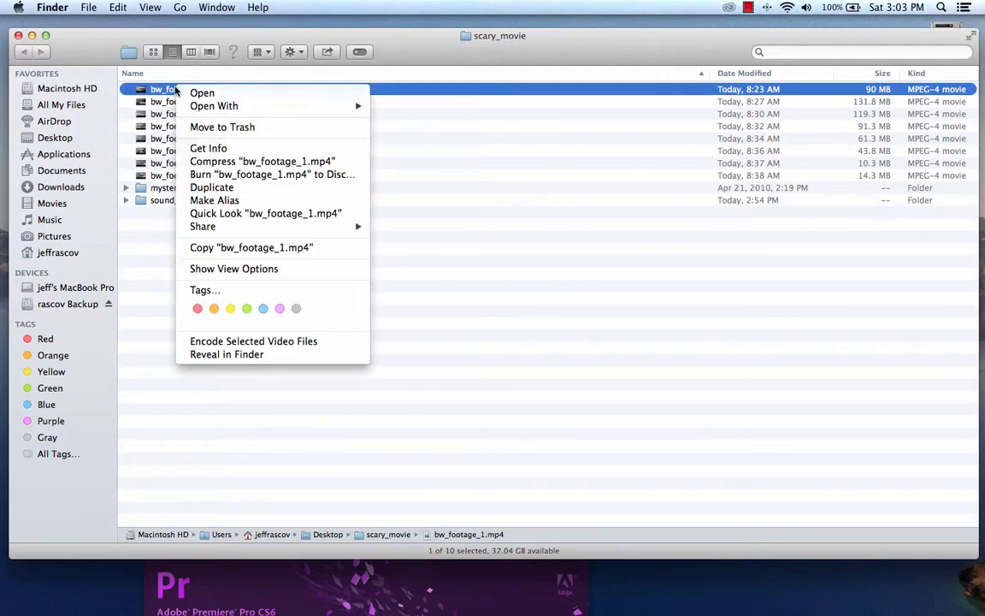
mouse_move(239, 105)
click(445, 97)
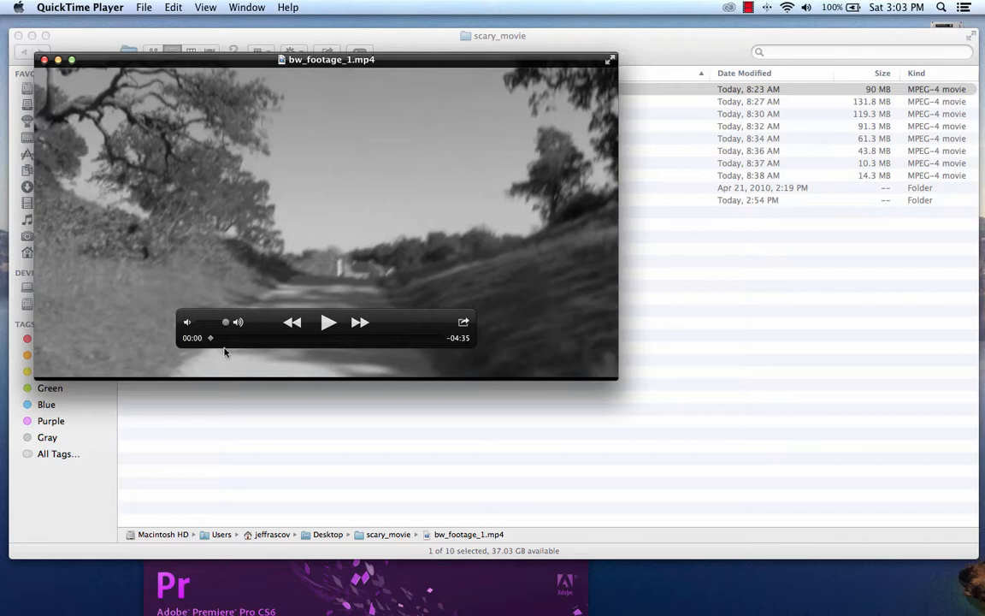
drag(211, 341, 294, 346)
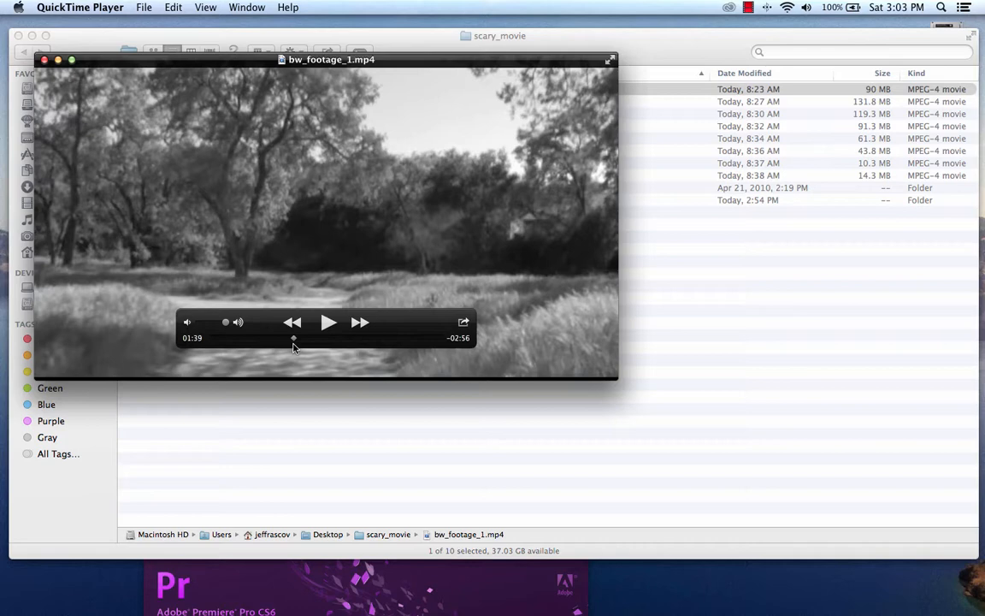
click(44, 59)
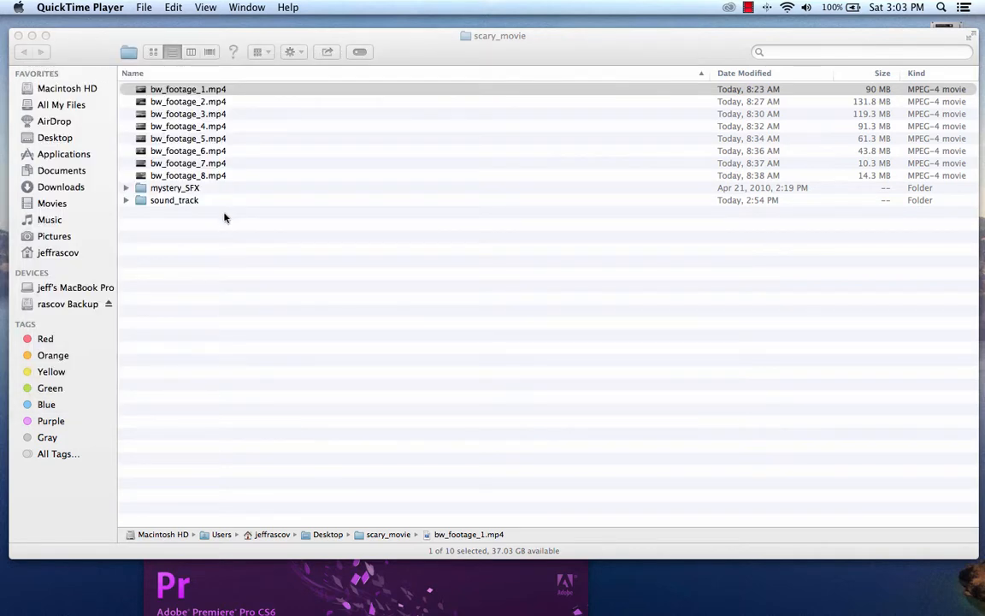
Step: Open 02 Adrenaline – Full Version.mp3 from the sound_track folder in QuickTime Player
double_click(179, 200)
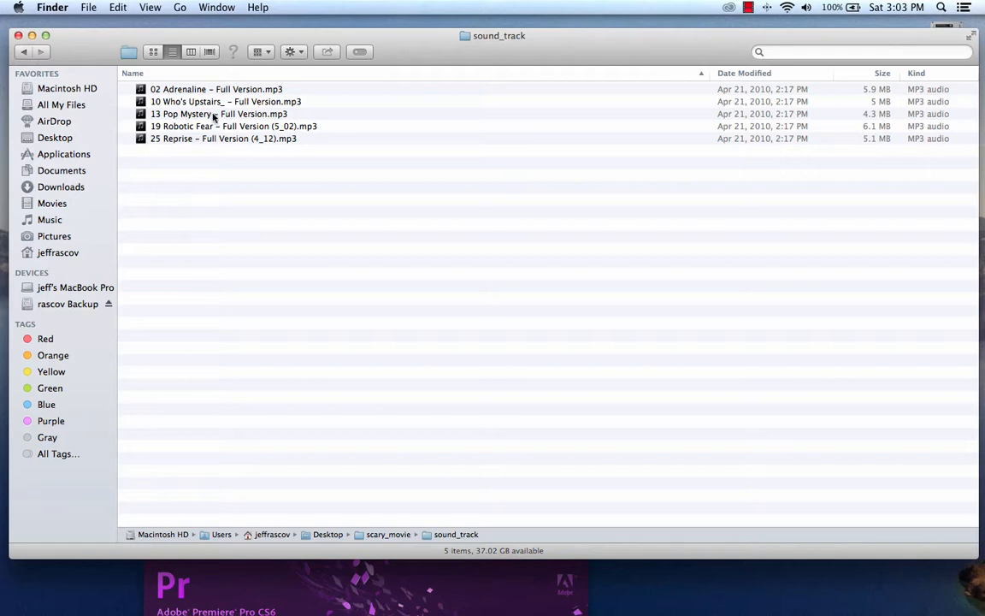
click(203, 90)
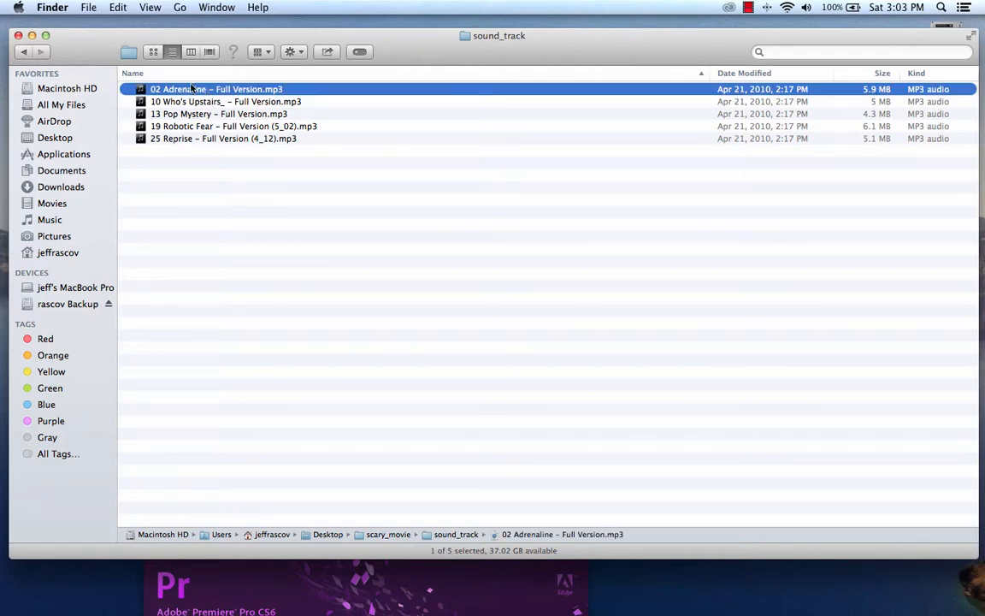
right_click(195, 91)
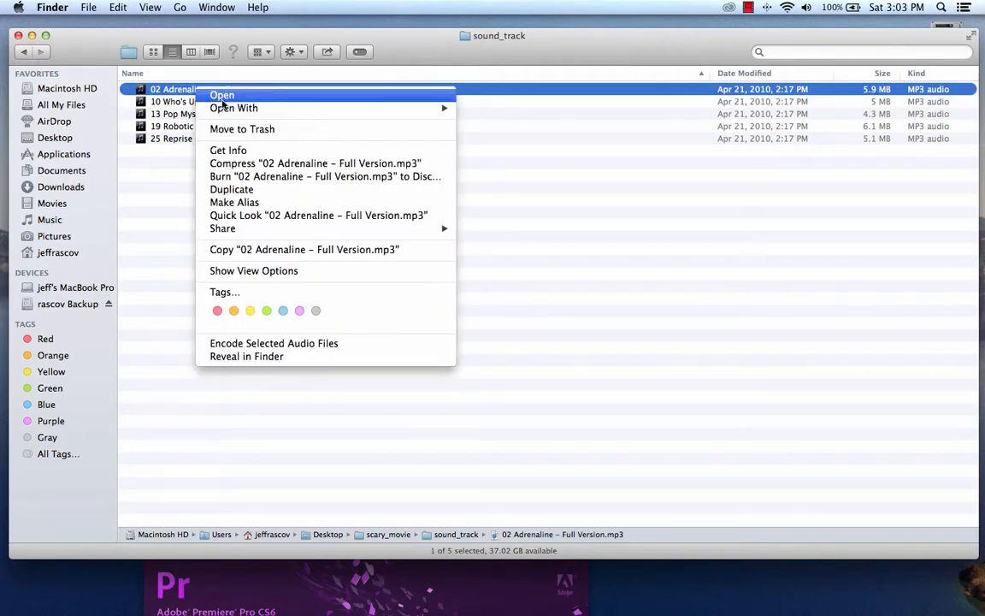
mouse_move(248, 108)
click(523, 146)
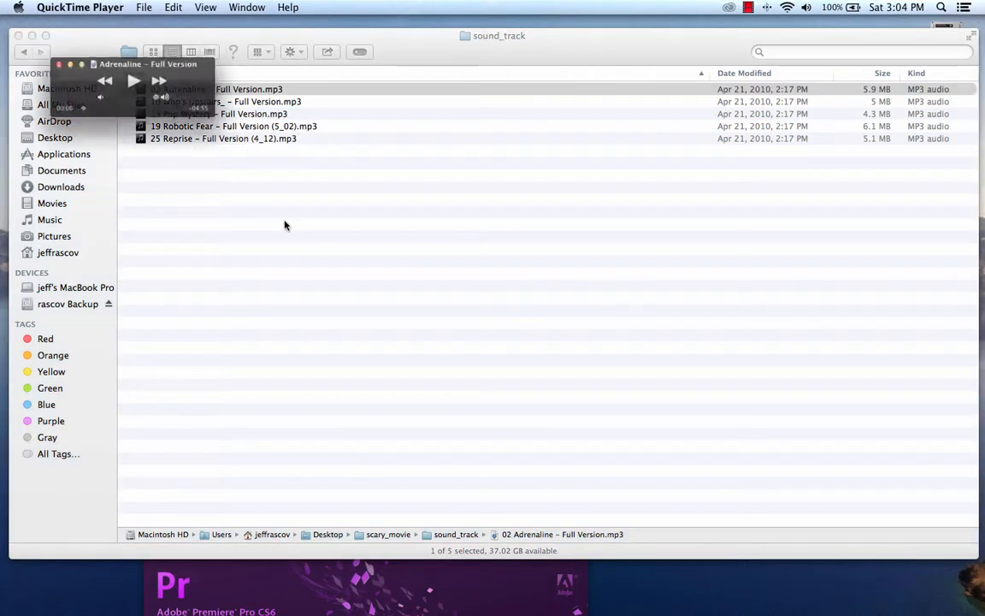
Step: Listen to the first few seconds of the Adrenaline track while adjusting the system volume, and pause it
click(132, 79)
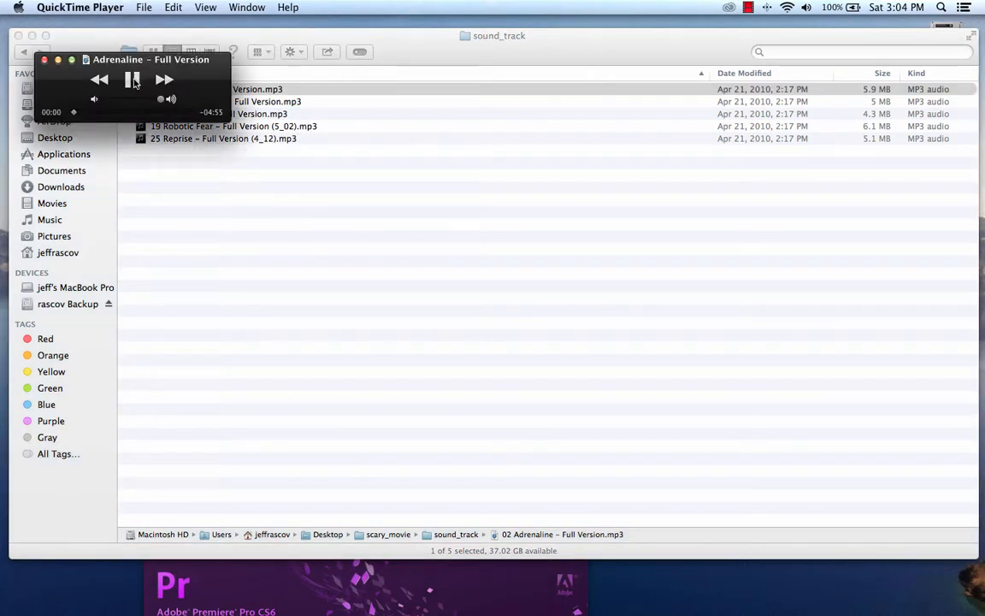
key(XF86AudioRaiseVolume)
key(XF86AudioRaiseVolume)
key(XF86AudioRaiseVolume)
key(XF86AudioRaiseVolume)
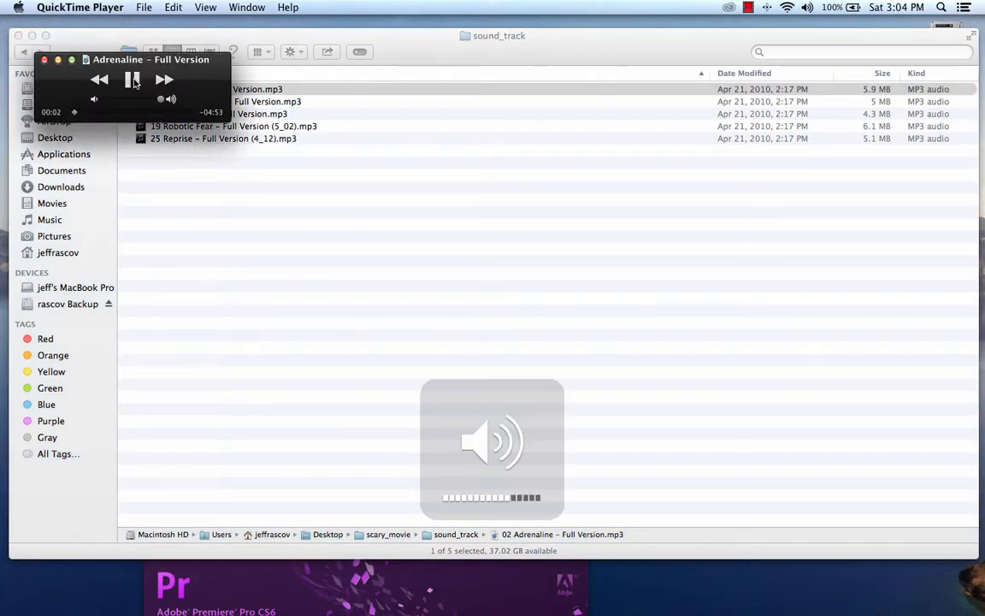
key(XF86AudioLowerVolume)
key(XF86AudioLowerVolume)
click(133, 80)
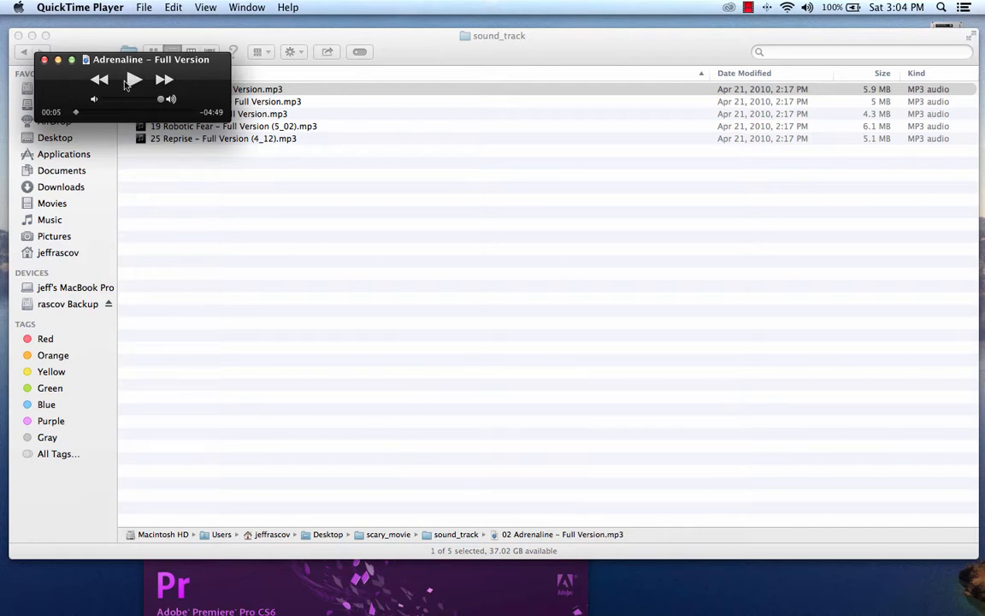
Step: Quit QuickTime Player and go back to the scary_movie folder in Finder
click(105, 6)
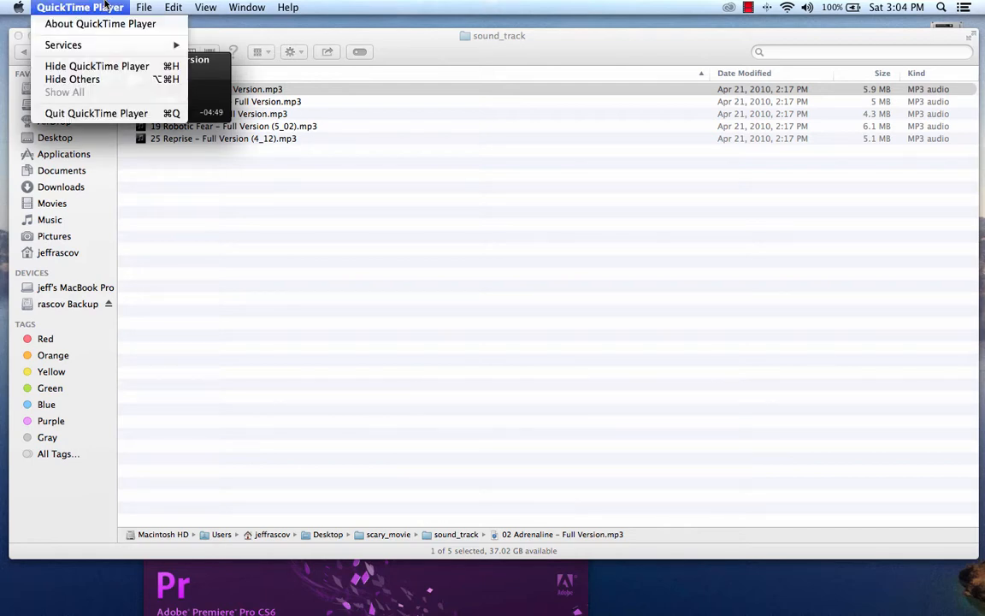
click(128, 115)
click(261, 238)
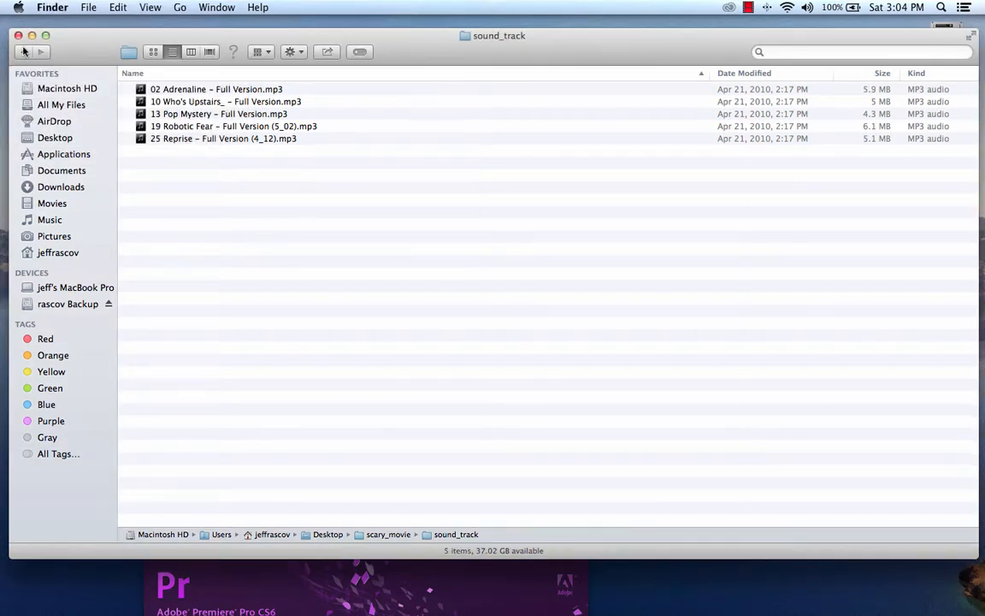
click(24, 51)
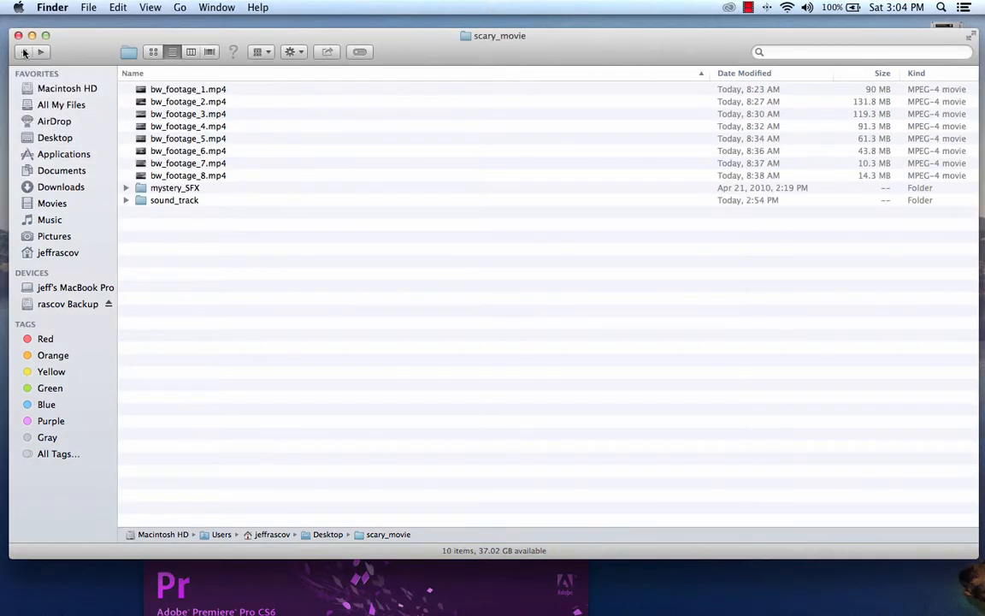
Step: Look through the audio files in the sound_track and mystery_SFX folders and return to the scary_movie folder
double_click(192, 202)
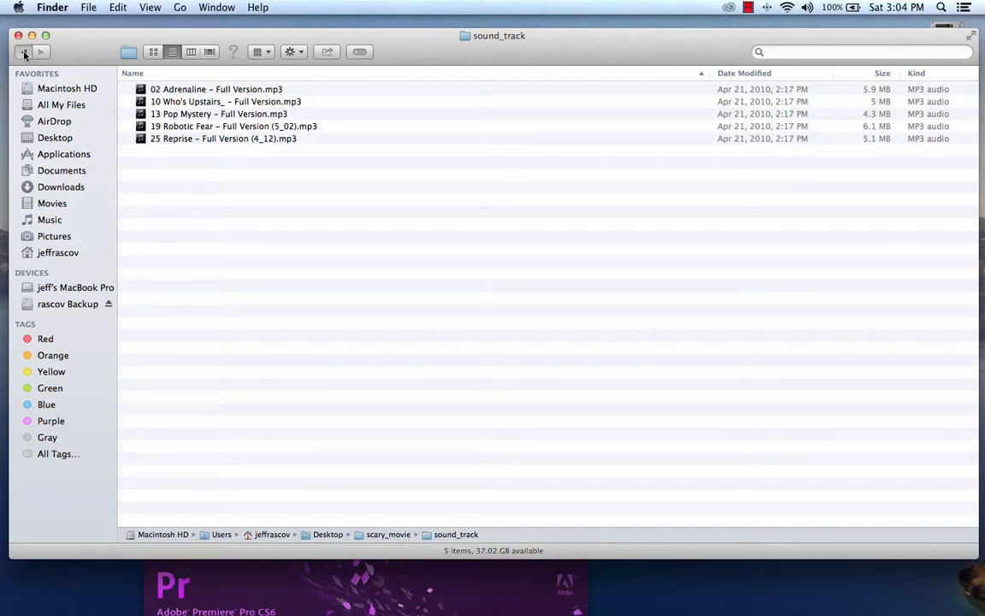
click(24, 52)
double_click(173, 189)
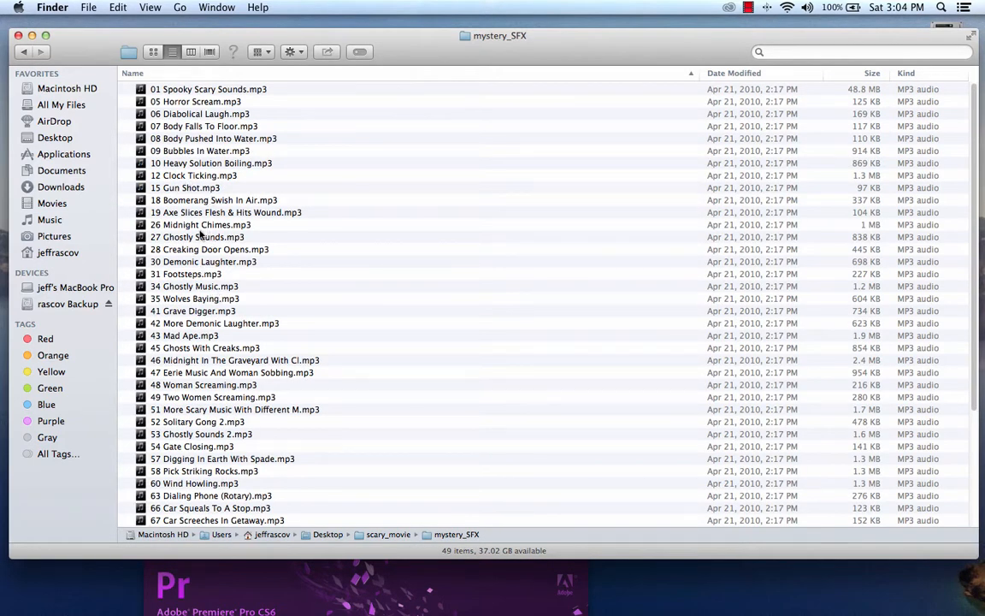
scroll(201, 232, down, 5)
scroll(209, 345, up, 5)
click(23, 52)
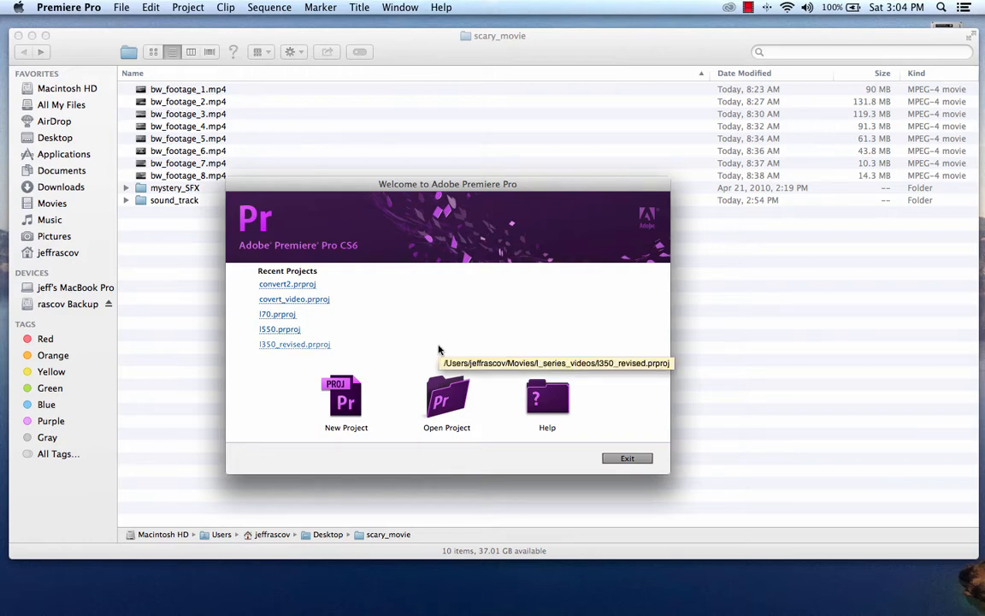
Step: Start a new project in Premiere Pro and set its location to the scary_movie folder on the Desktop
click(346, 398)
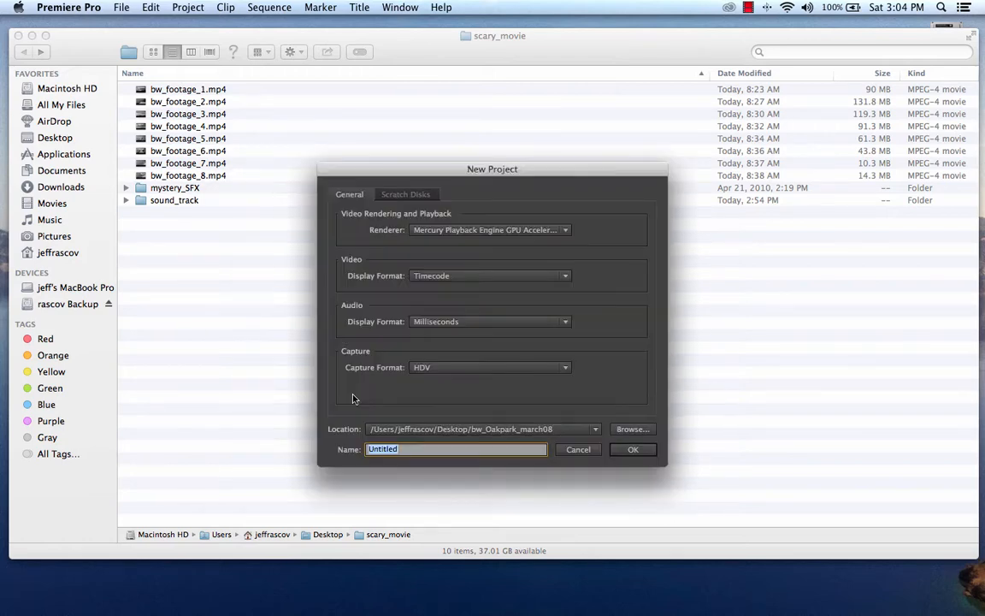
drag(528, 167, 429, 131)
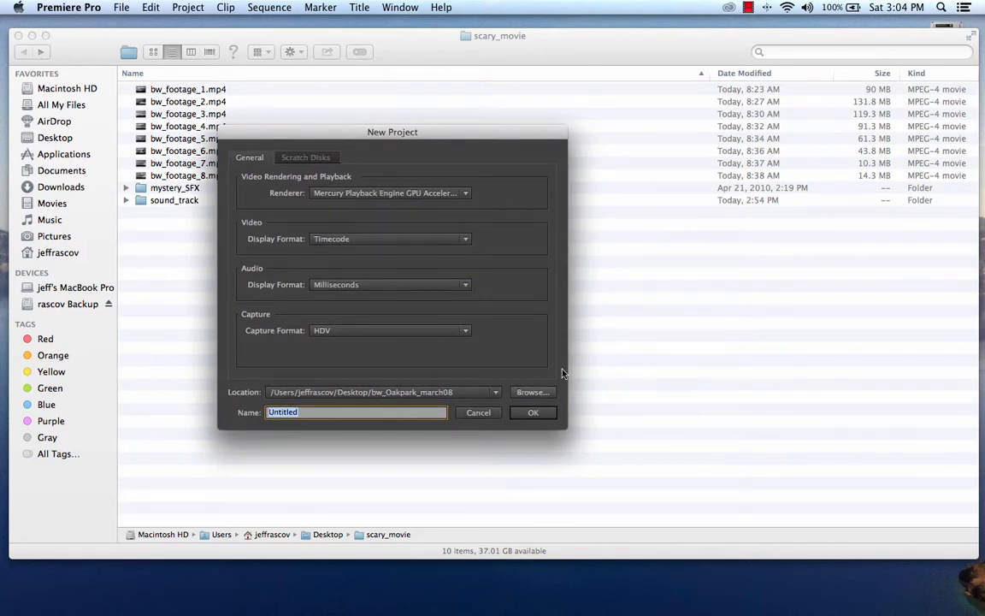
click(532, 392)
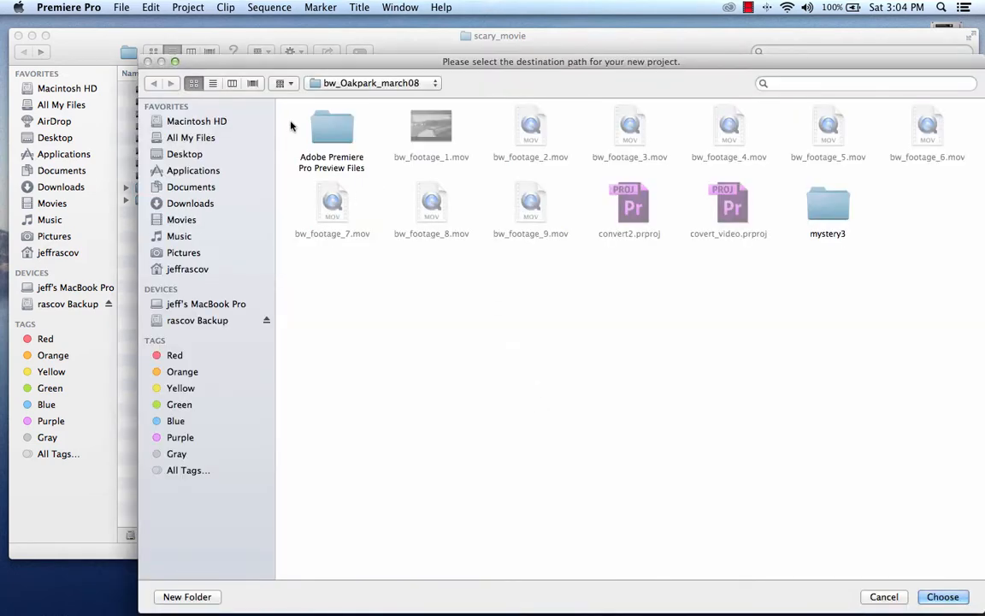
click(325, 83)
click(323, 97)
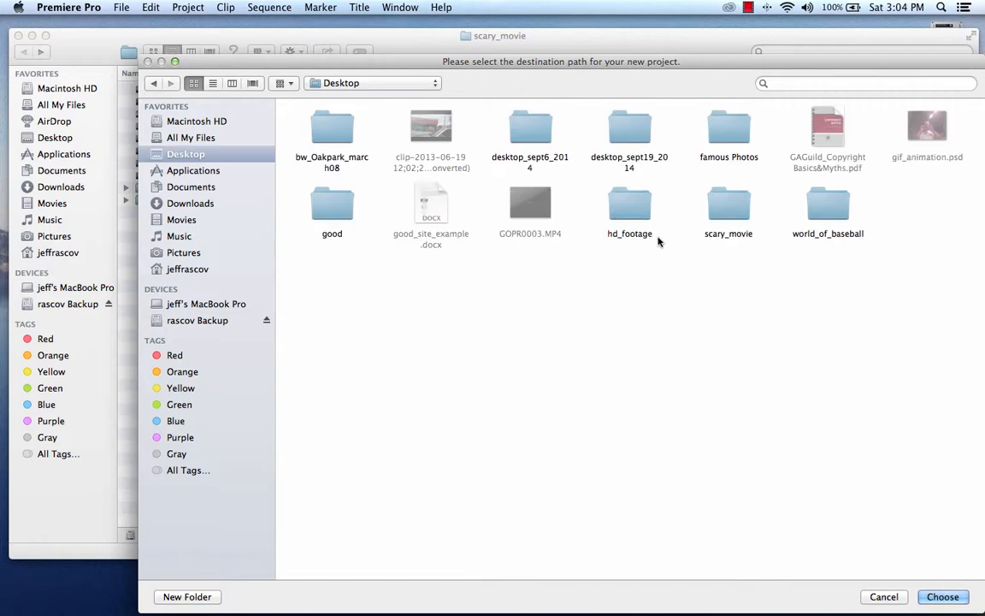
click(726, 210)
click(956, 599)
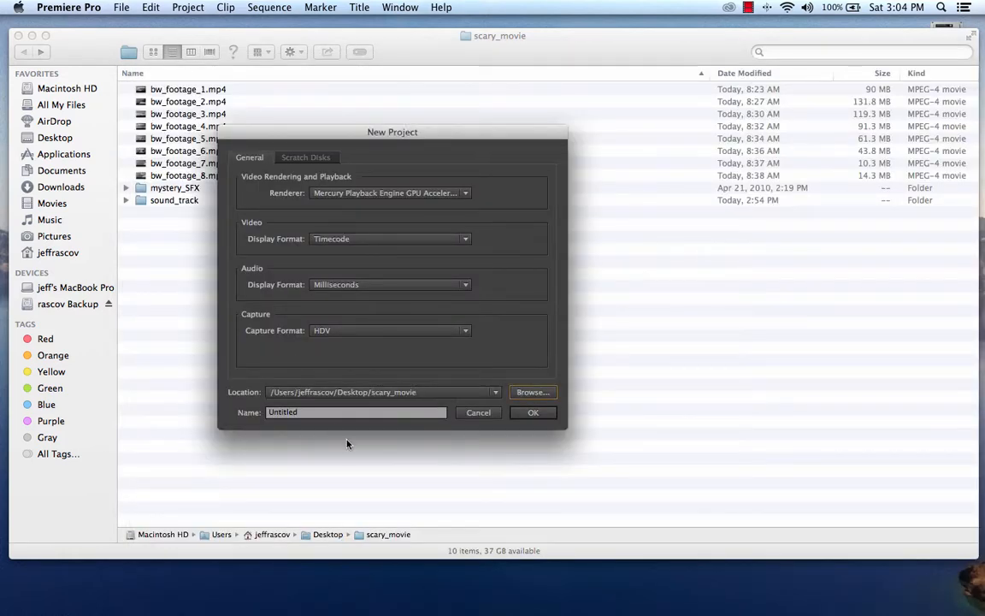
Step: Name the project "scary movie" and create it
click(348, 416)
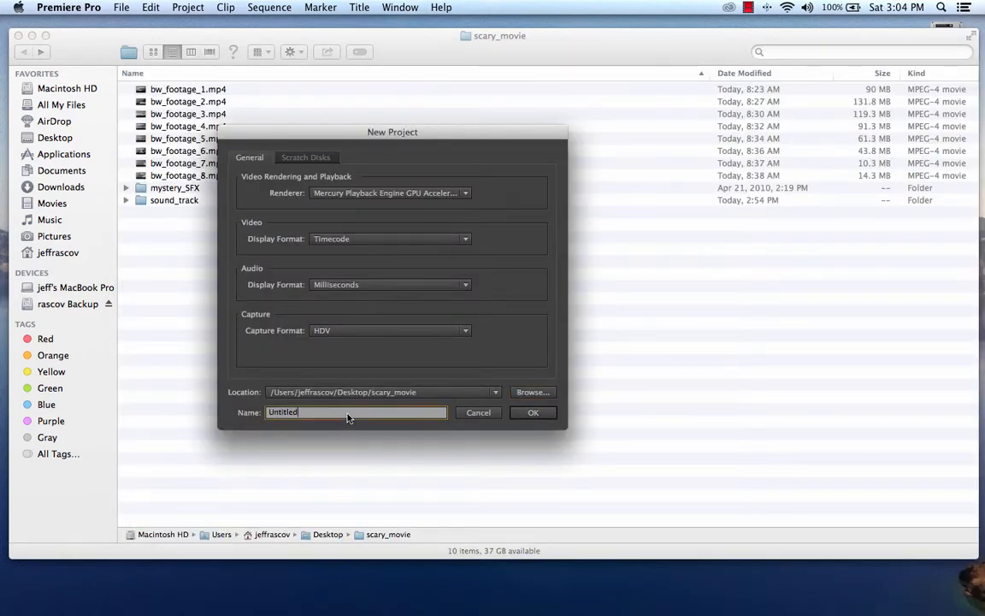
double_click(348, 417)
text(scary movie)
click(538, 415)
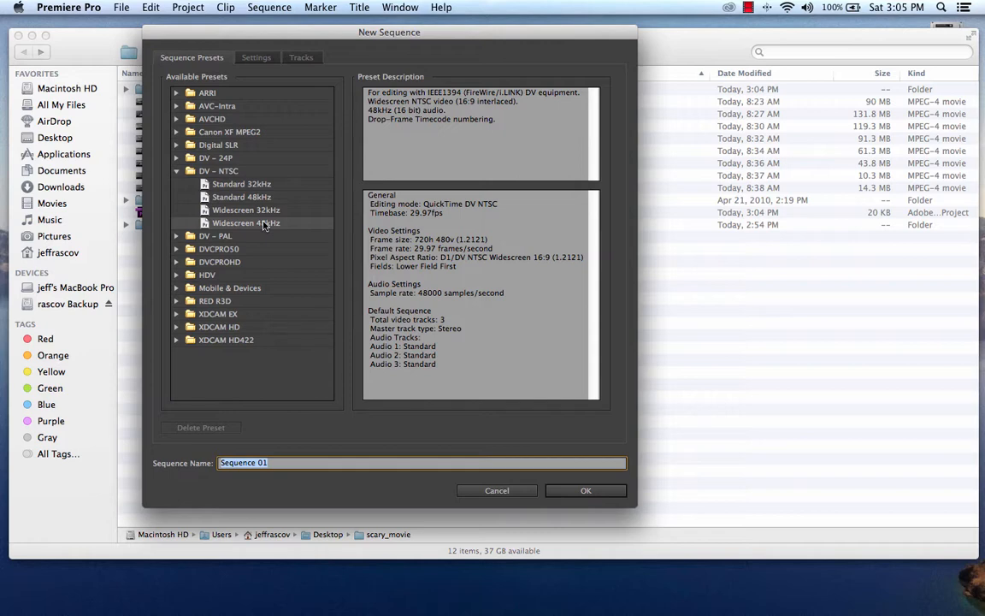
Step: Create Sequence 01 with the DV - NTSC Widescreen 48kHz preset and bring up the Source monitor
click(583, 491)
click(590, 492)
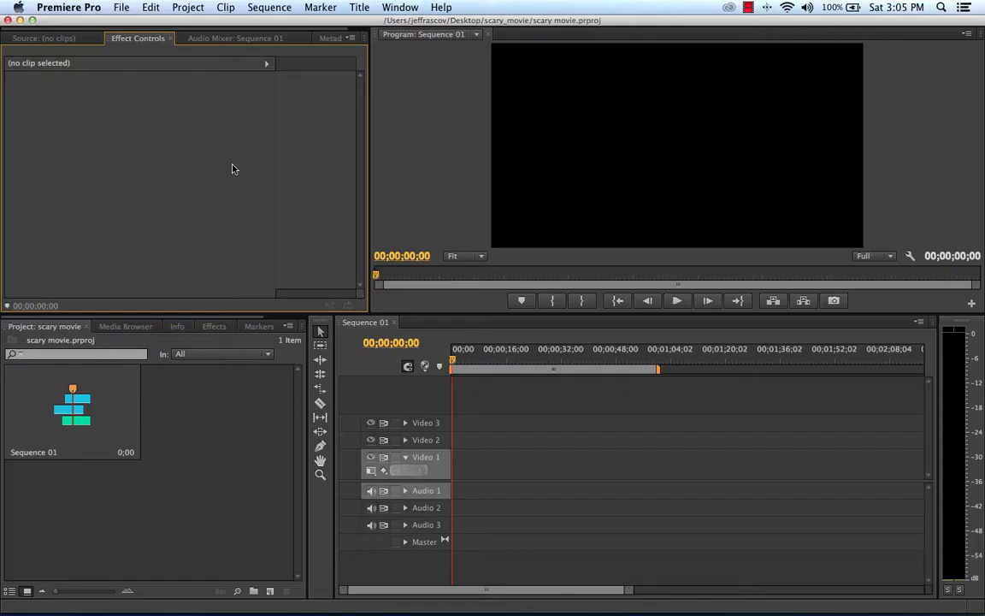
click(60, 37)
Step: Import the eight clips bw_footage_1.mp4 to bw_footage_8.mp4 from the scary_movie folder on the Desktop into the project
click(120, 7)
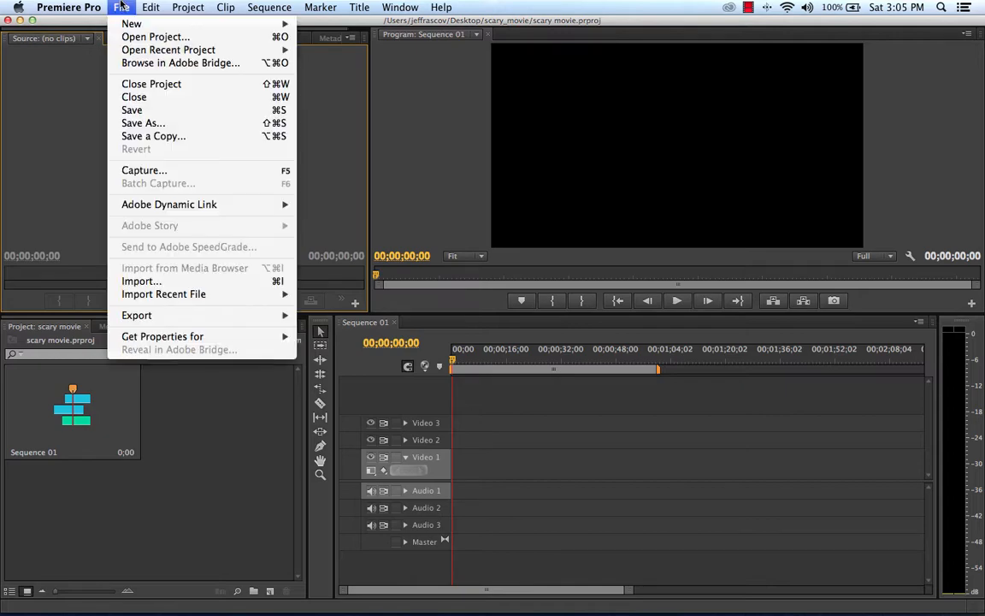
click(154, 281)
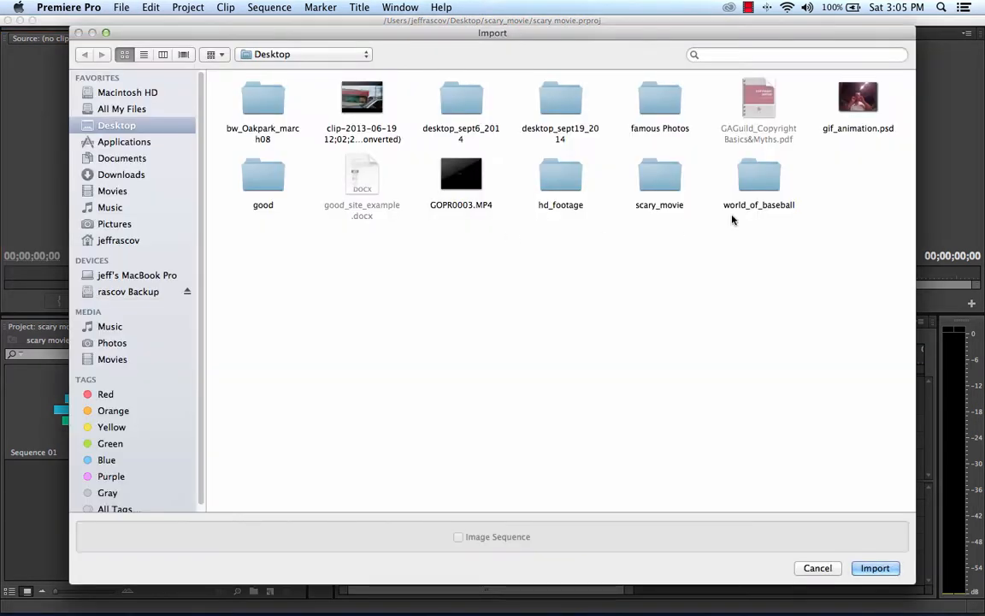
click(648, 184)
double_click(648, 185)
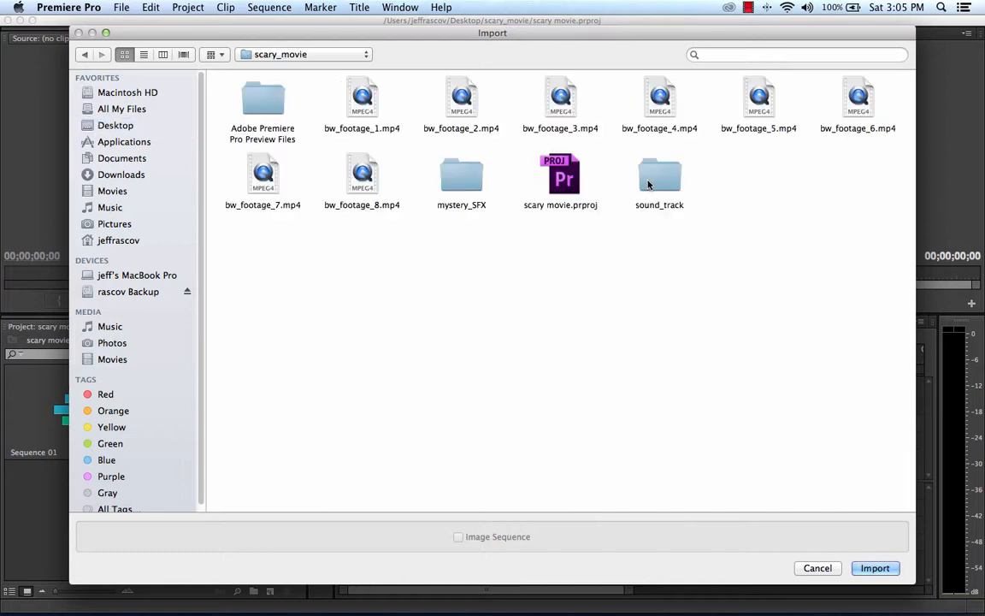
click(361, 101)
super+click(361, 176)
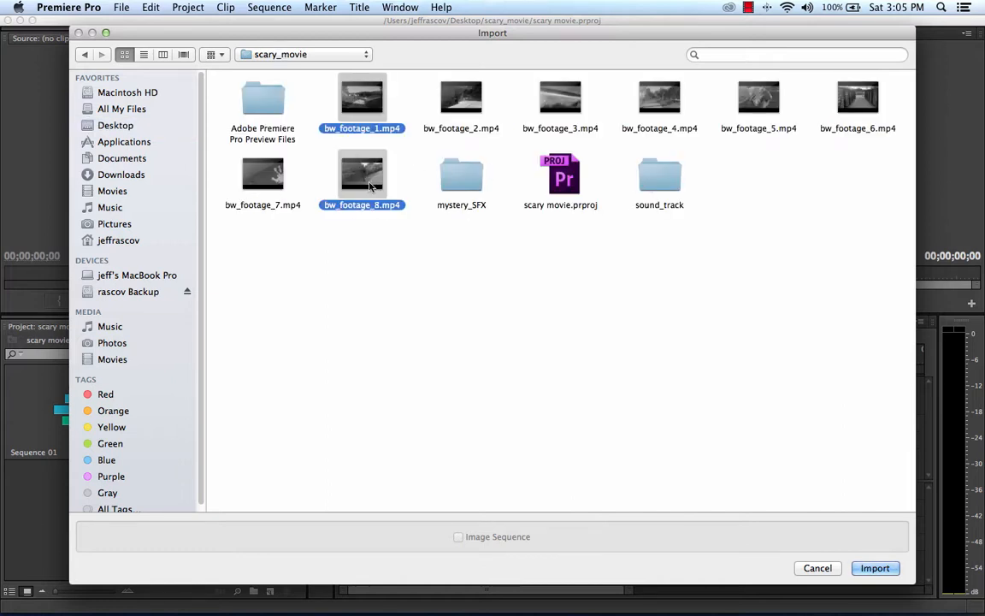
super+click(467, 104)
super+click(560, 96)
super+click(659, 96)
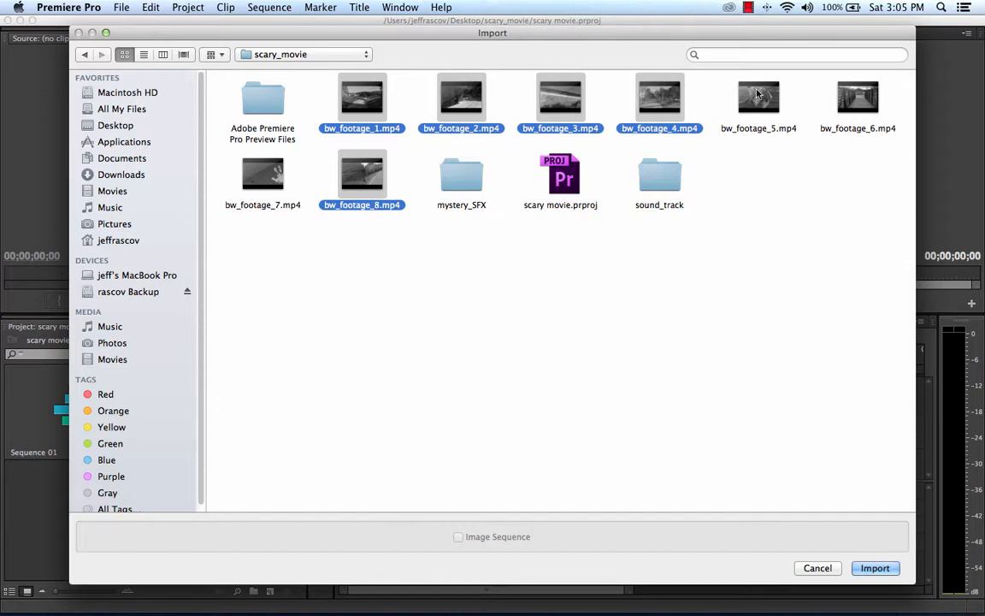
super+click(758, 96)
super+click(872, 96)
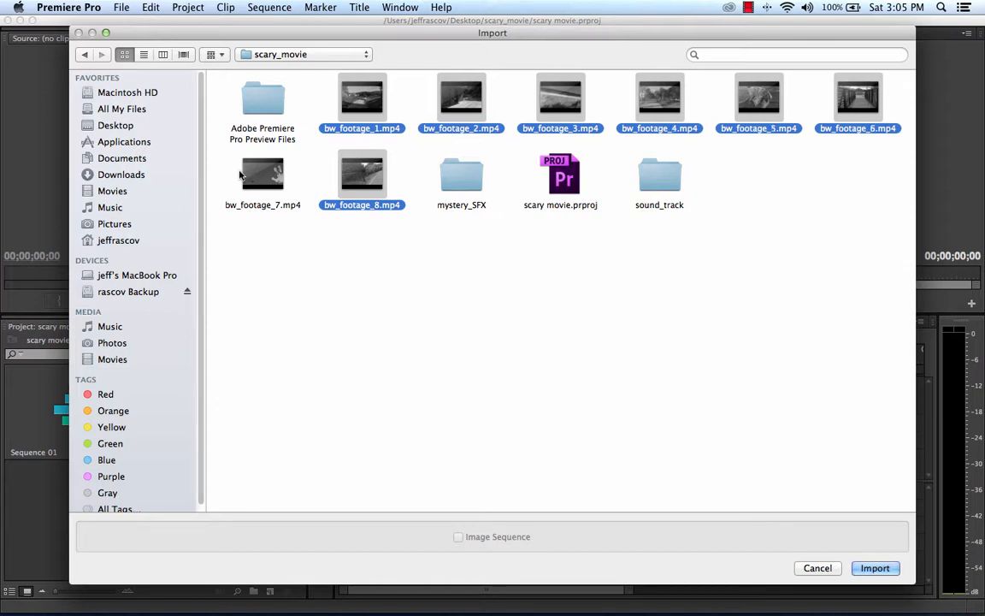
super+click(270, 177)
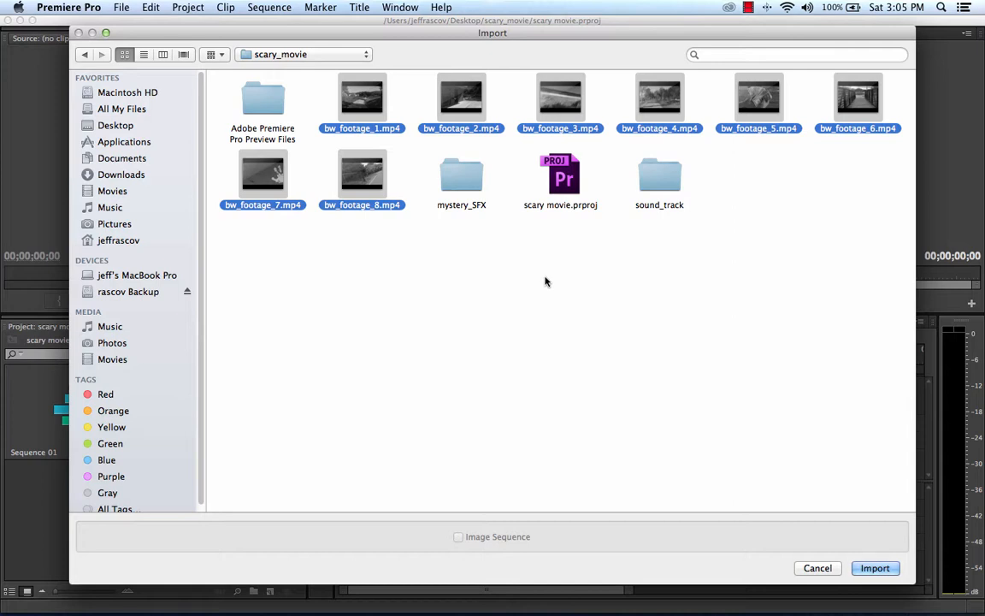
click(874, 568)
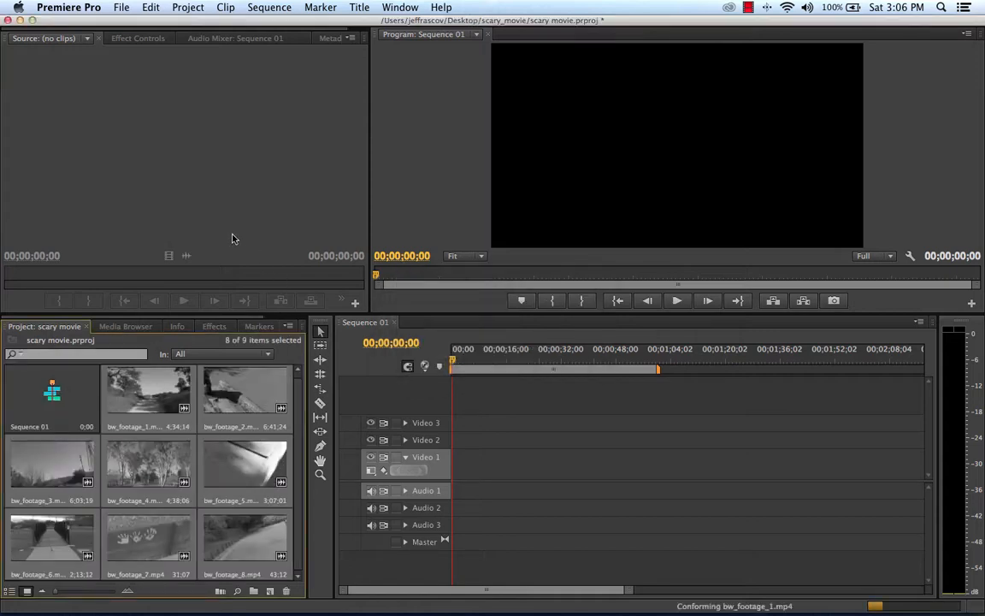
Step: Import the whole mystery_SFX folder from scary_movie into the project
click(123, 7)
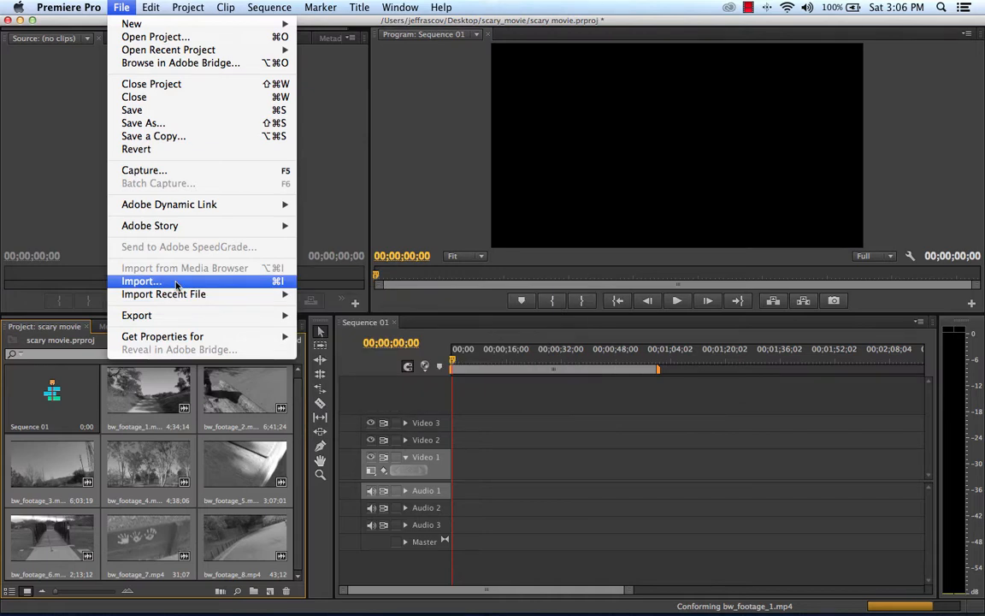
click(141, 281)
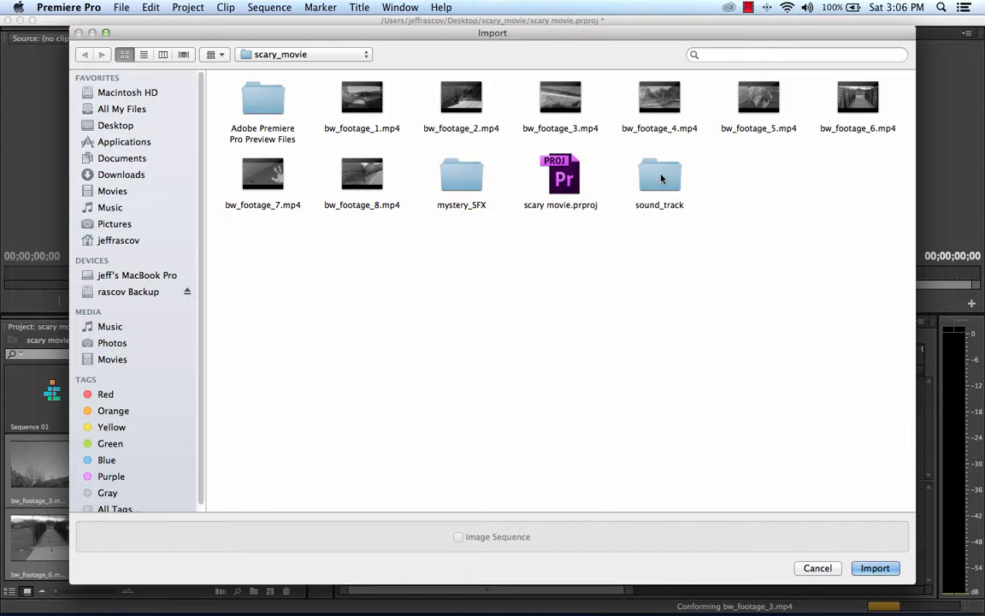
click(468, 184)
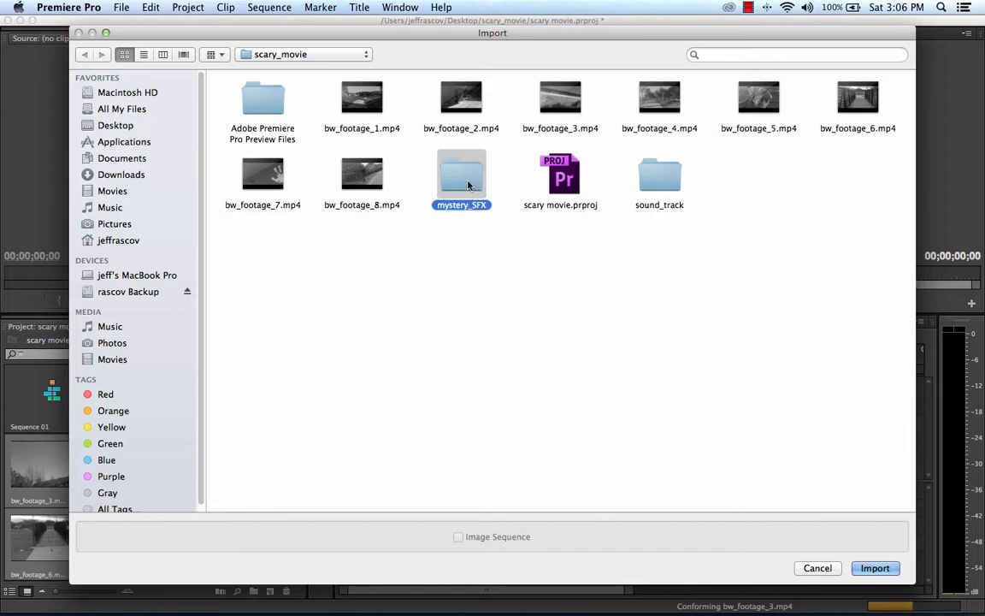
click(874, 568)
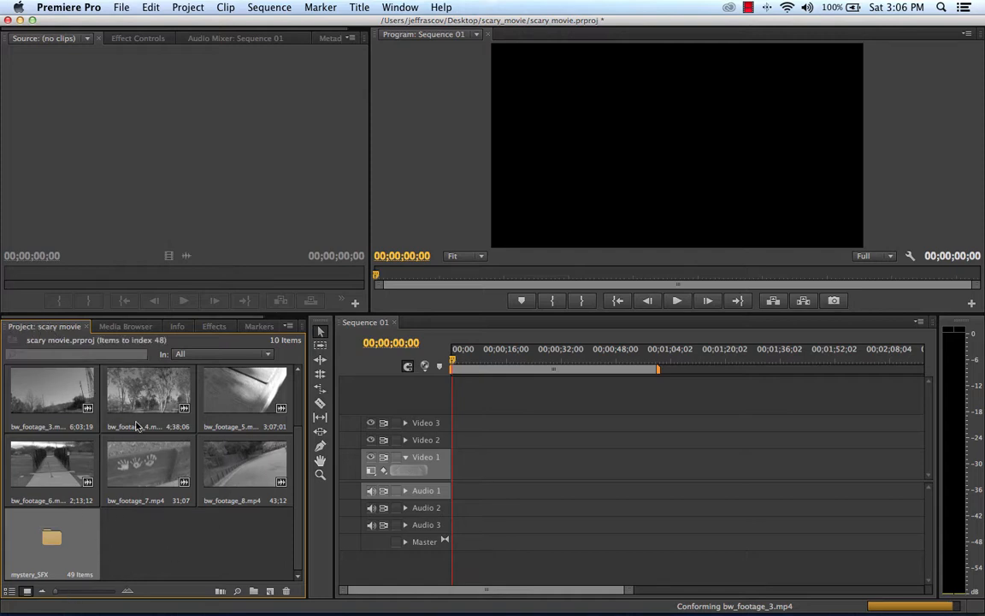
Step: Import the soundtrack "02 Adrenaline - Full Version.mp3" from the sound_track folder into the project
click(122, 7)
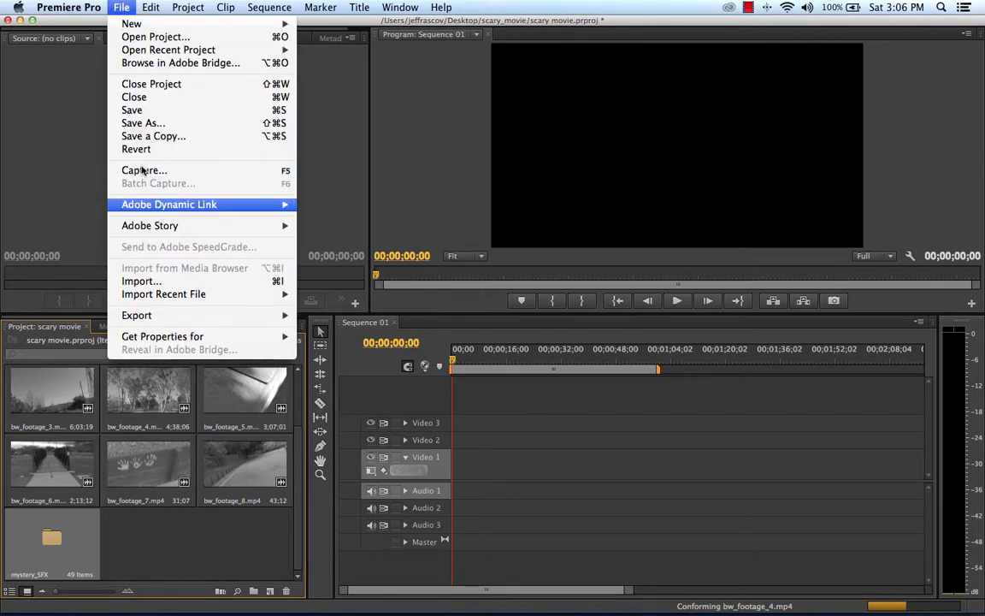
click(136, 280)
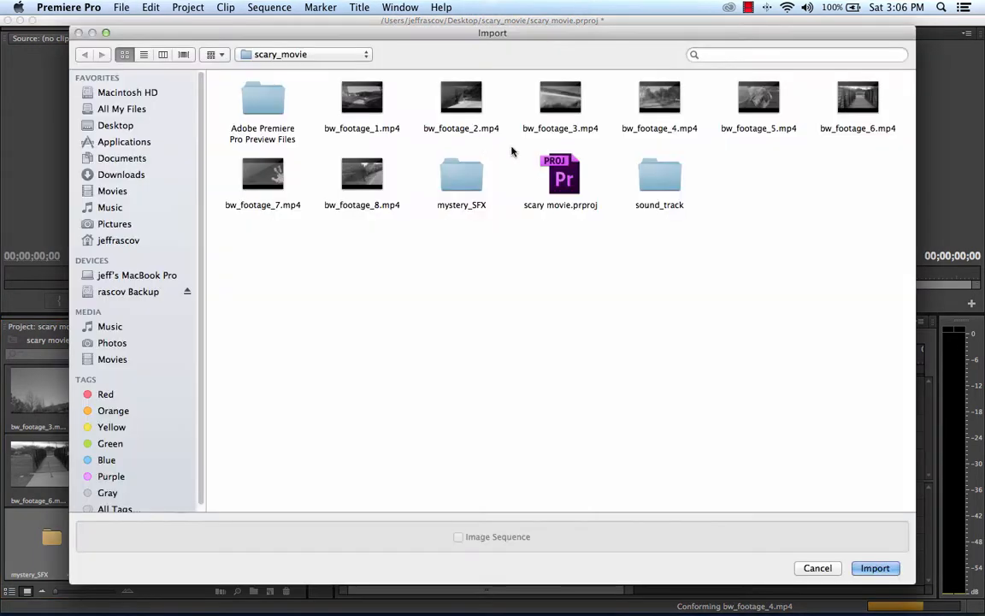
double_click(660, 174)
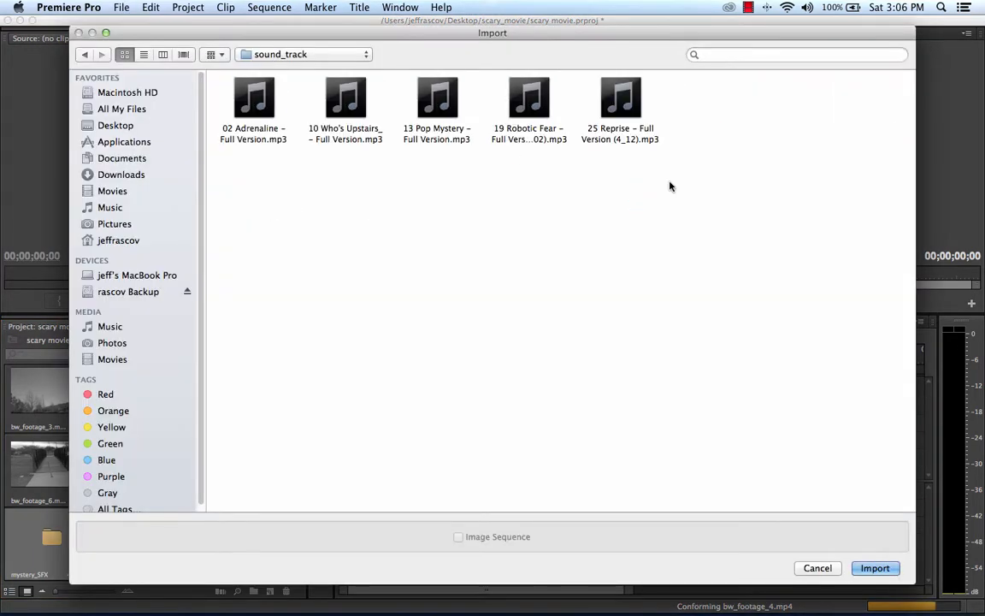
click(250, 94)
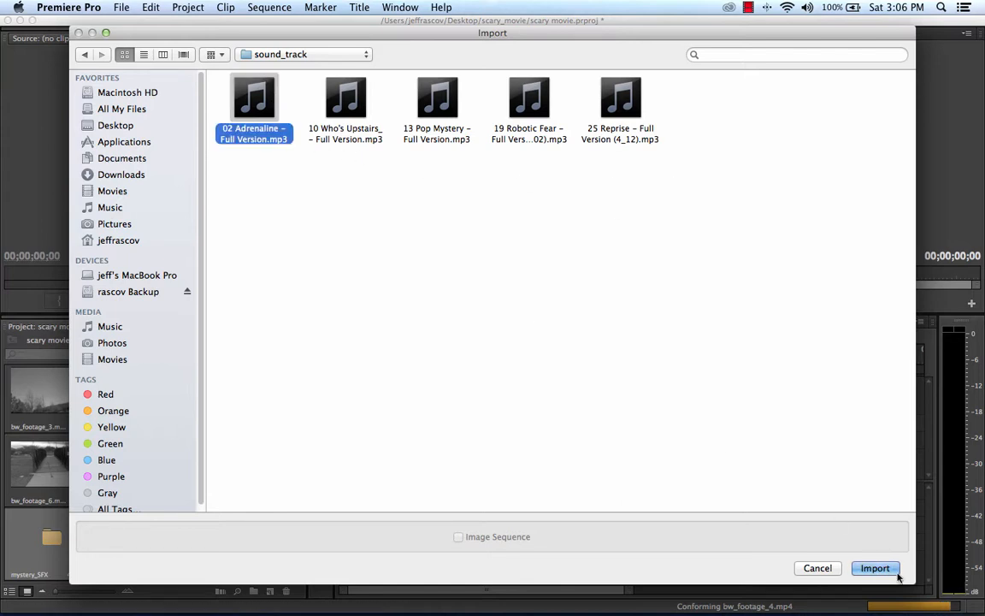
key(Return)
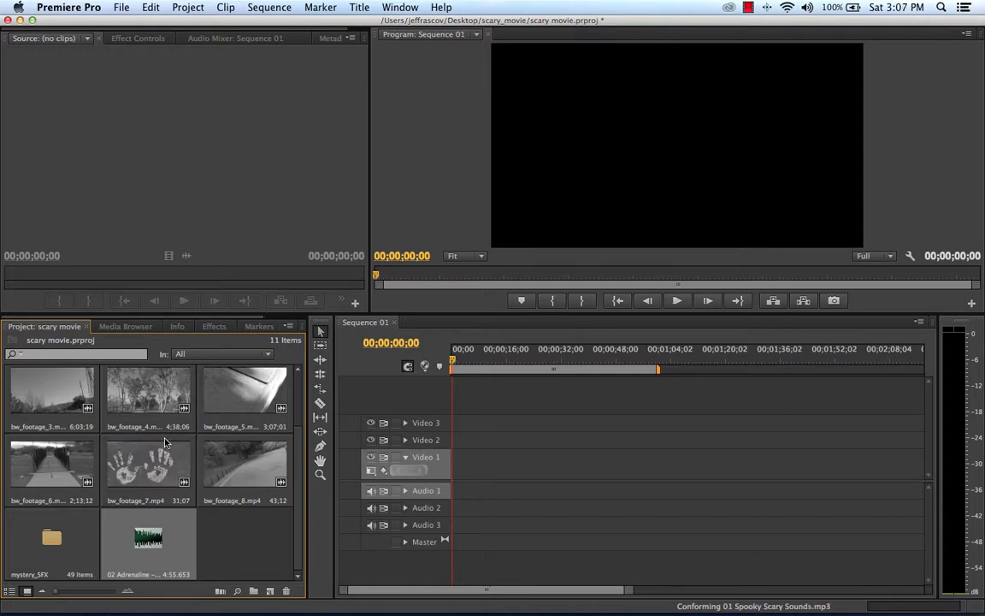
scroll(166, 441, up, 2)
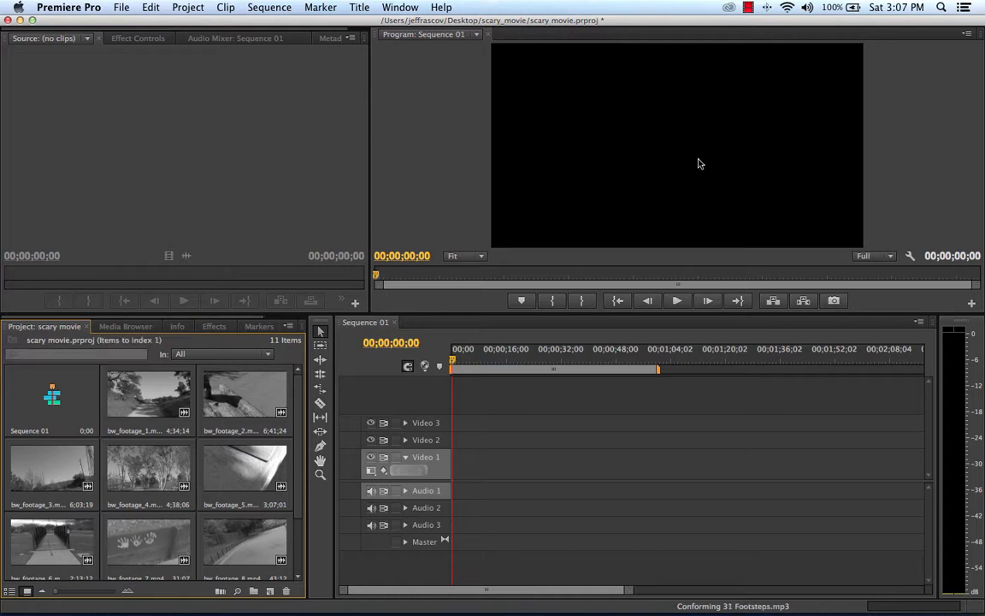
drag(451, 366, 509, 366)
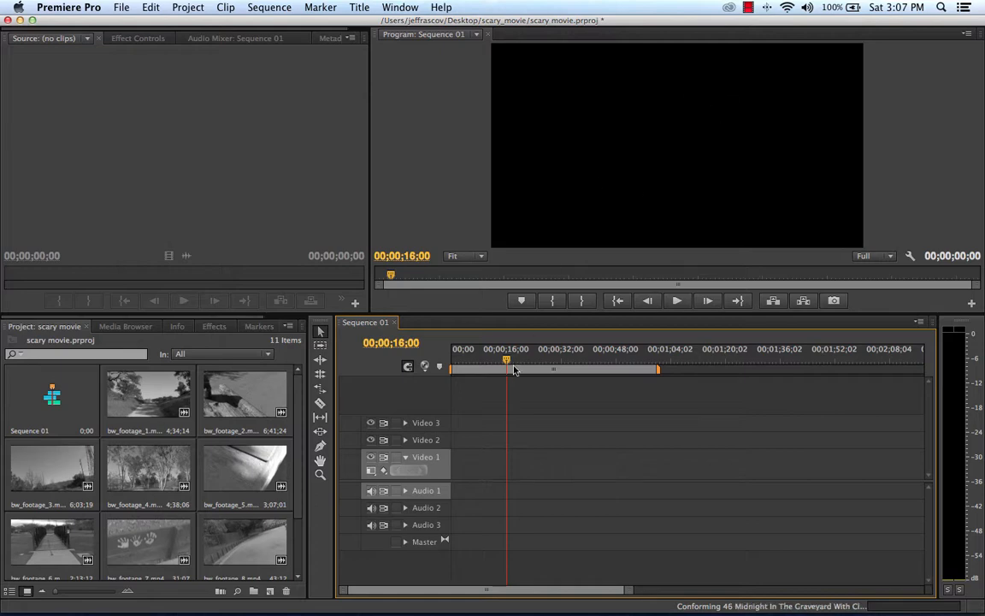
click(464, 363)
drag(464, 363, 441, 366)
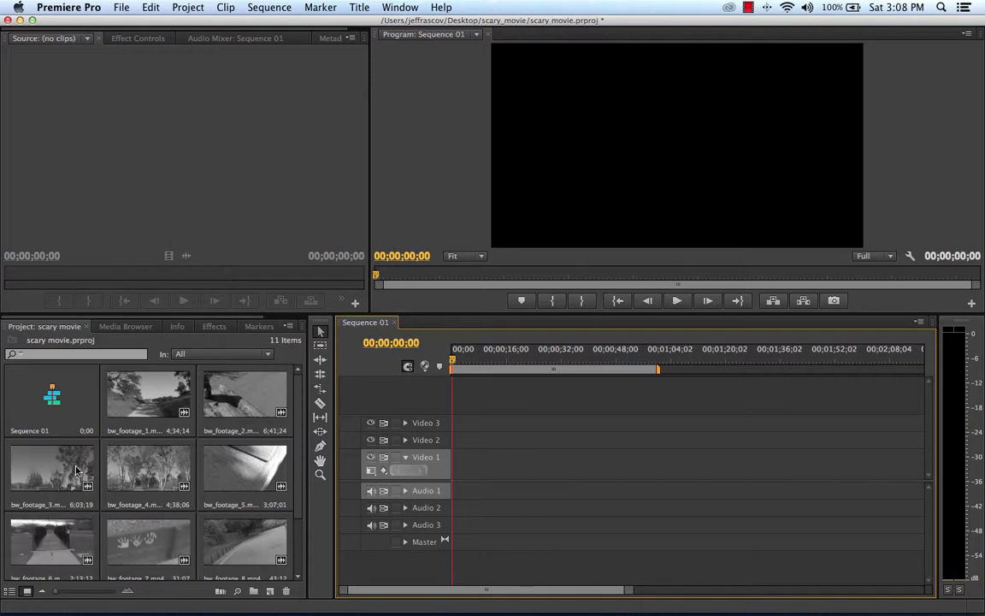
Step: Open bw_footage_4.mp4 in the Source monitor and mark its In point at 00;20;15;25
double_click(154, 468)
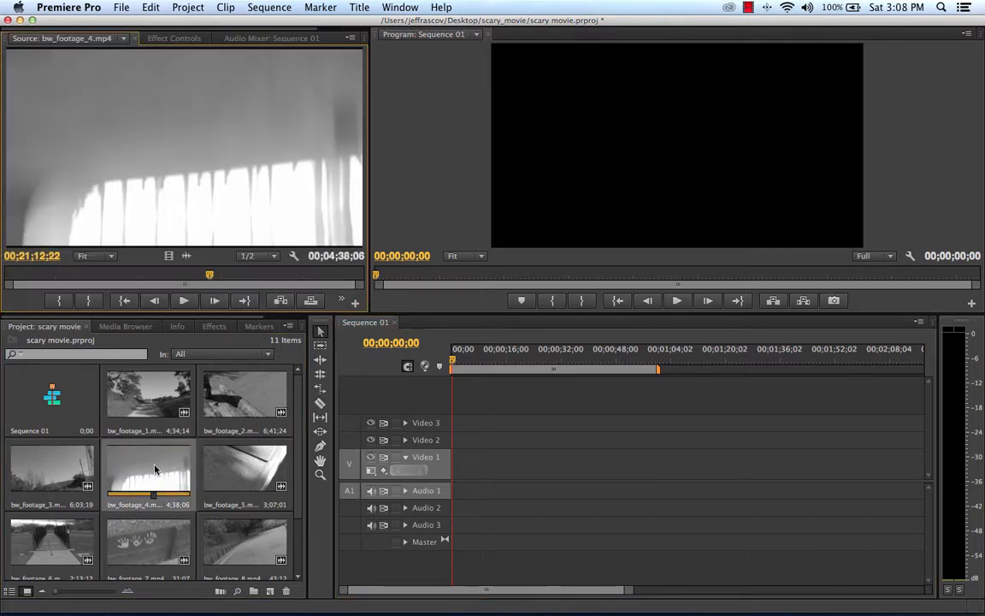
click(219, 275)
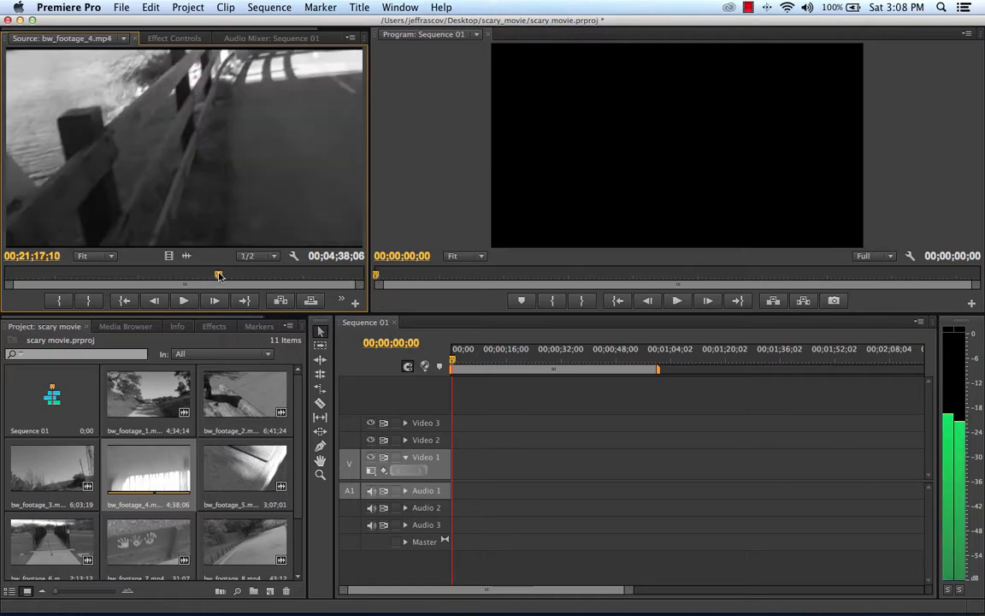
drag(219, 275, 134, 279)
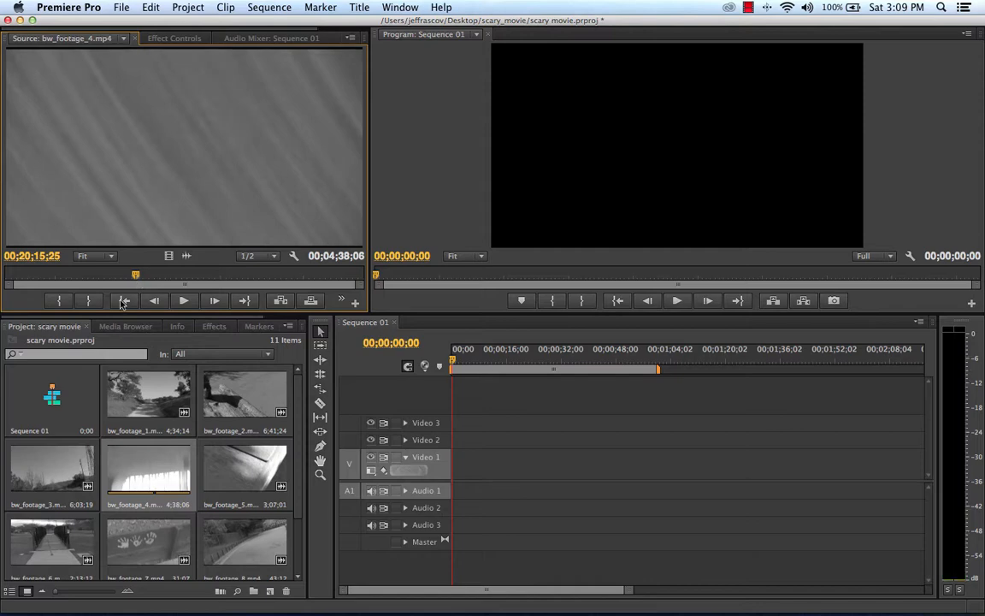
click(60, 301)
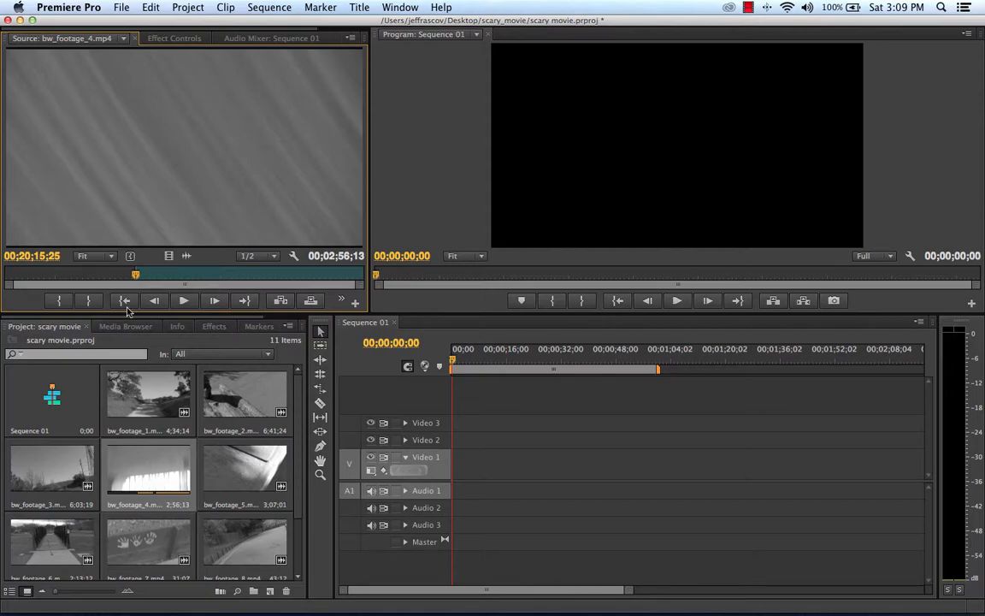
Step: Preview the start of bw_footage_4.mp4 in the Source monitor, return to 00;20;15;25 and mark the In point there again
drag(134, 279, 6, 274)
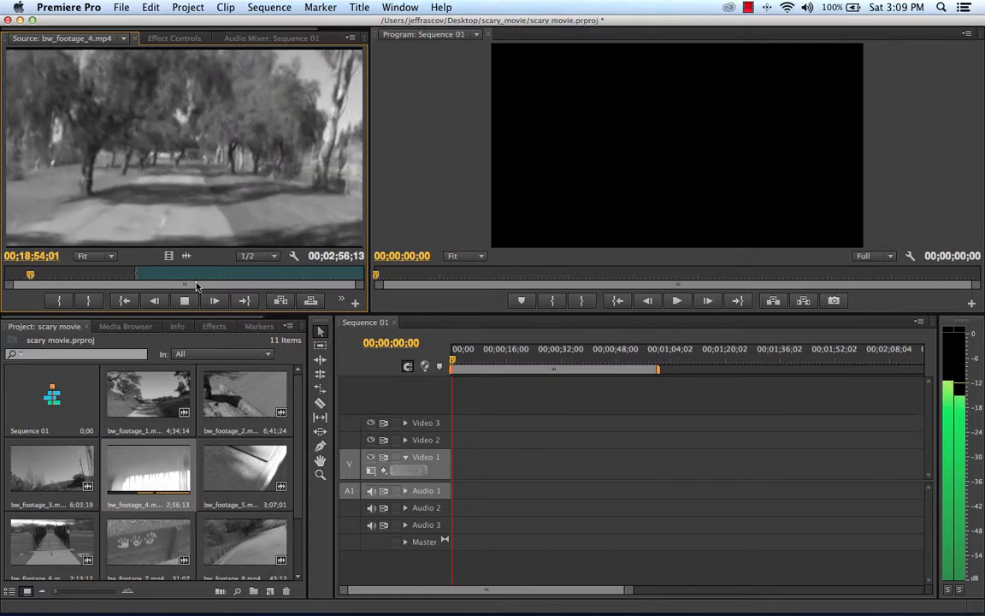
click(184, 300)
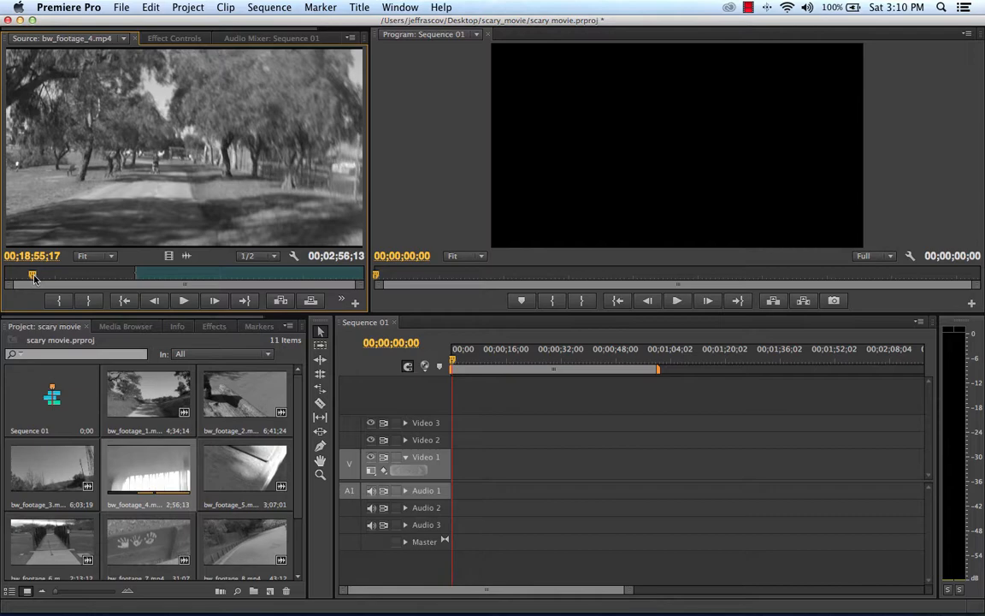
drag(35, 278, 137, 274)
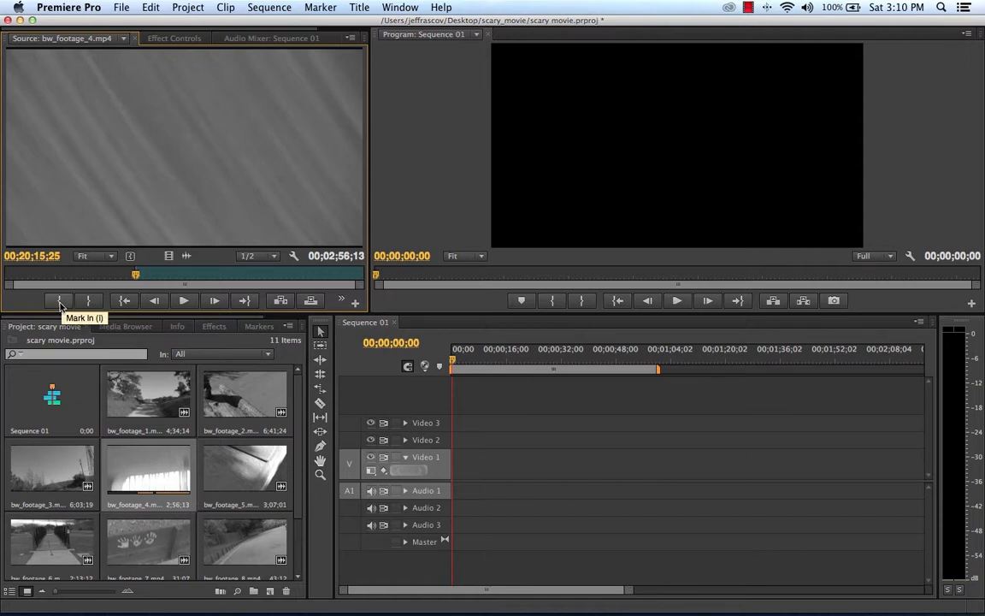
click(61, 301)
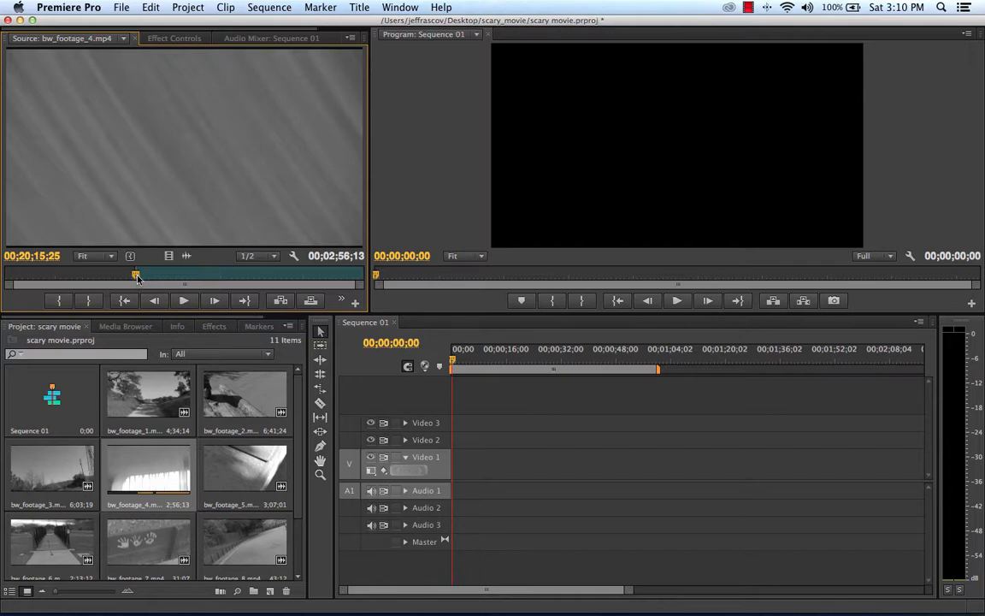
mouse_move(137, 278)
mouse_down()
mouse_move(154, 279)
mouse_move(136, 279)
mouse_up()
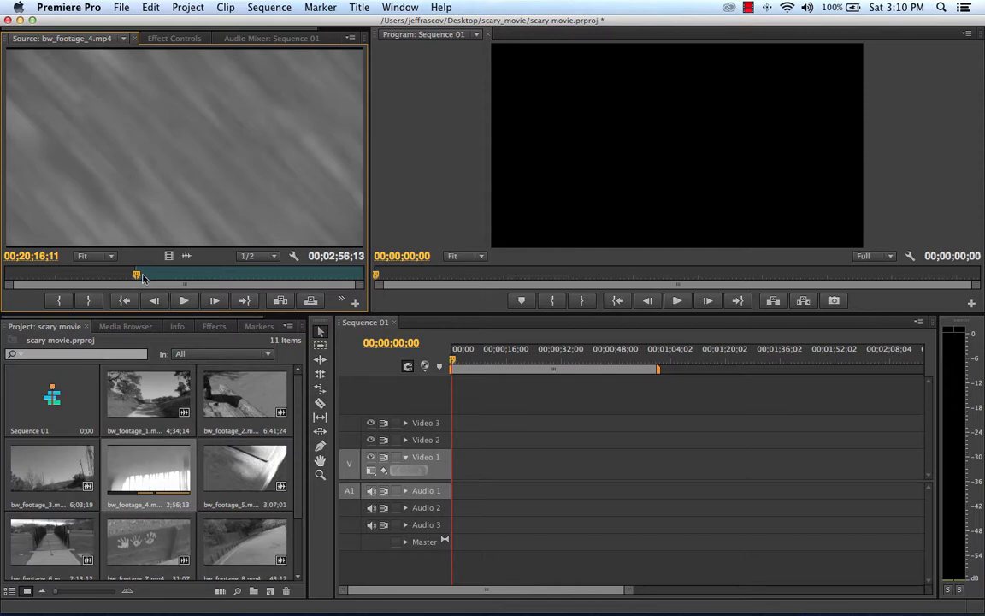
Step: Mark the Out point of bw_footage_4.mp4 at 00;21;06;06 and insert the trimmed clip at the start of Sequence 01
drag(138, 278, 201, 279)
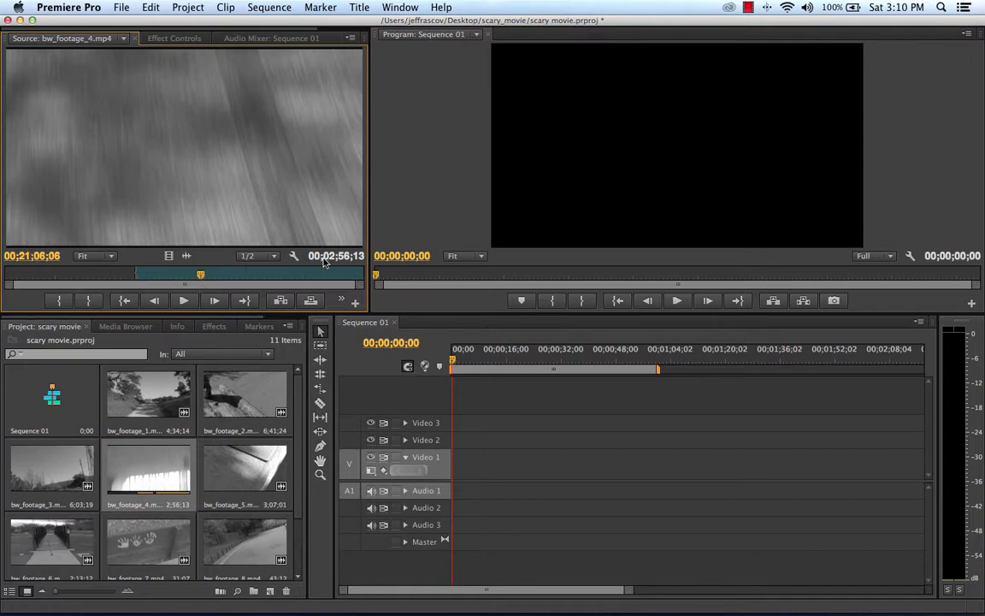
click(89, 301)
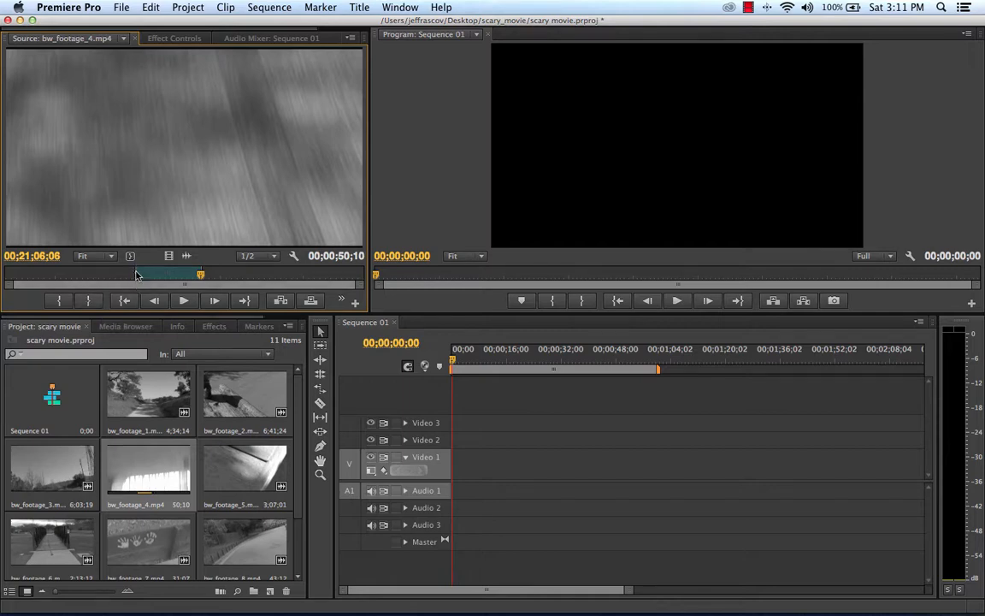
click(281, 301)
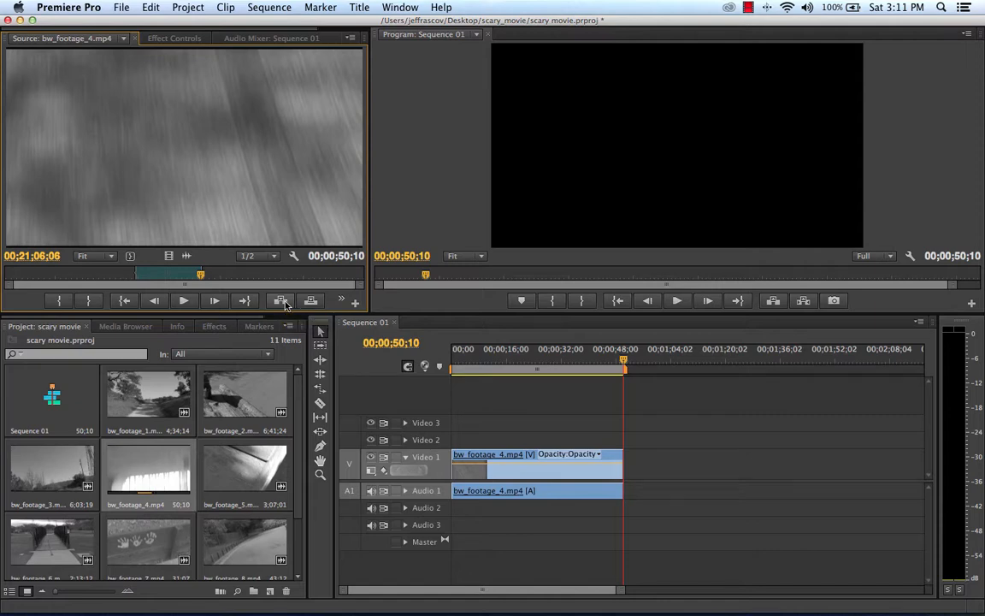
Step: Play Sequence 01 from its beginning to review the inserted bw_footage_4.mp4 clip
drag(625, 363, 436, 368)
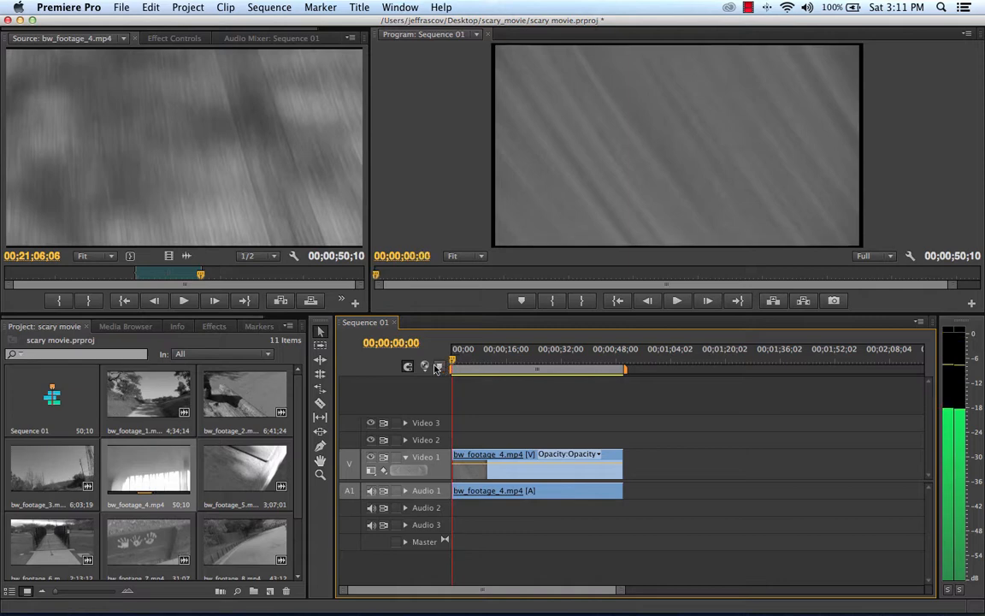
key(space)
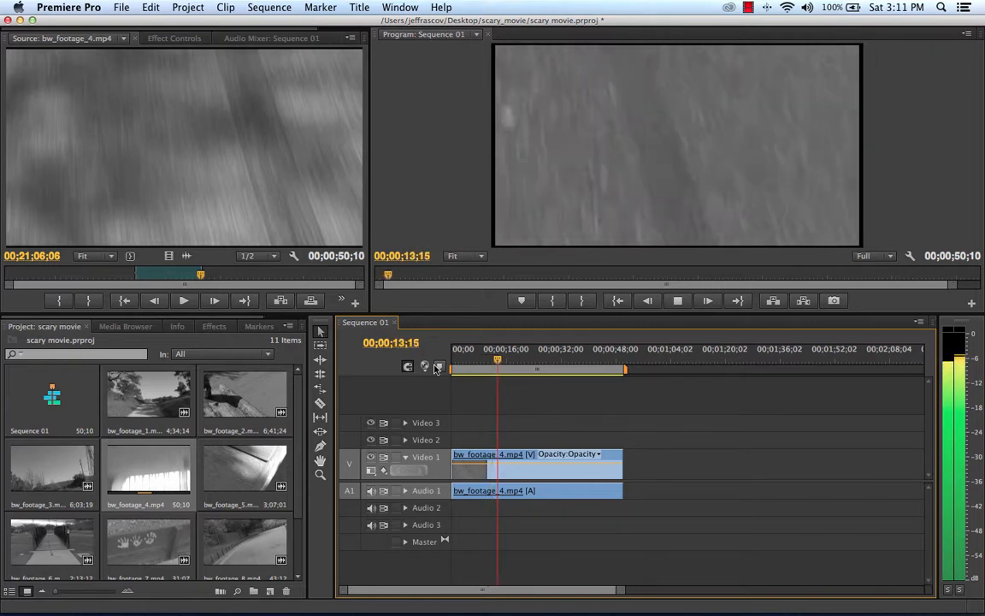
click(677, 303)
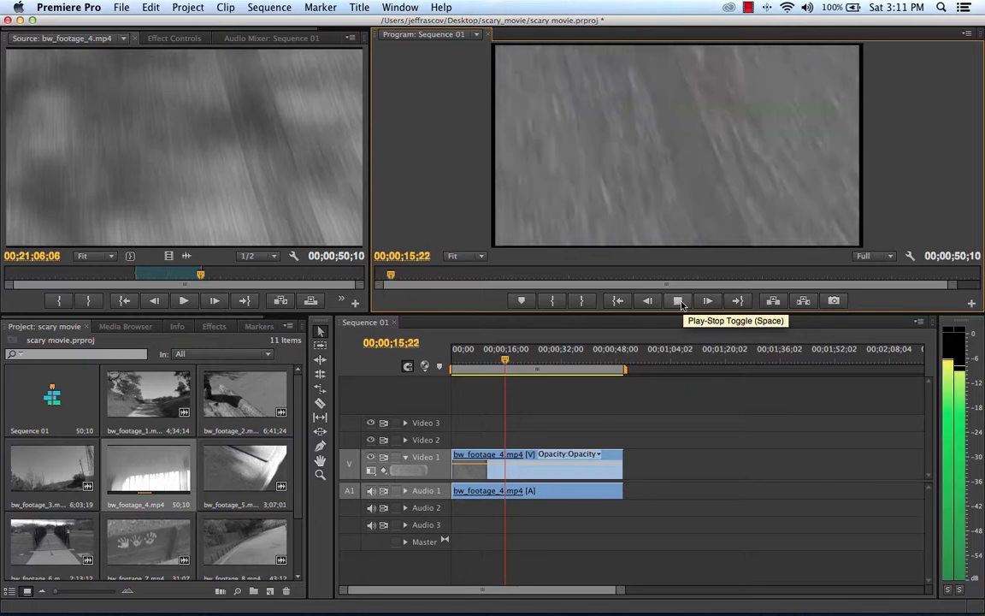
Step: Stop playback of Sequence 01 and scrub through the bw_footage_4.mp4 clip to review its footage
click(678, 302)
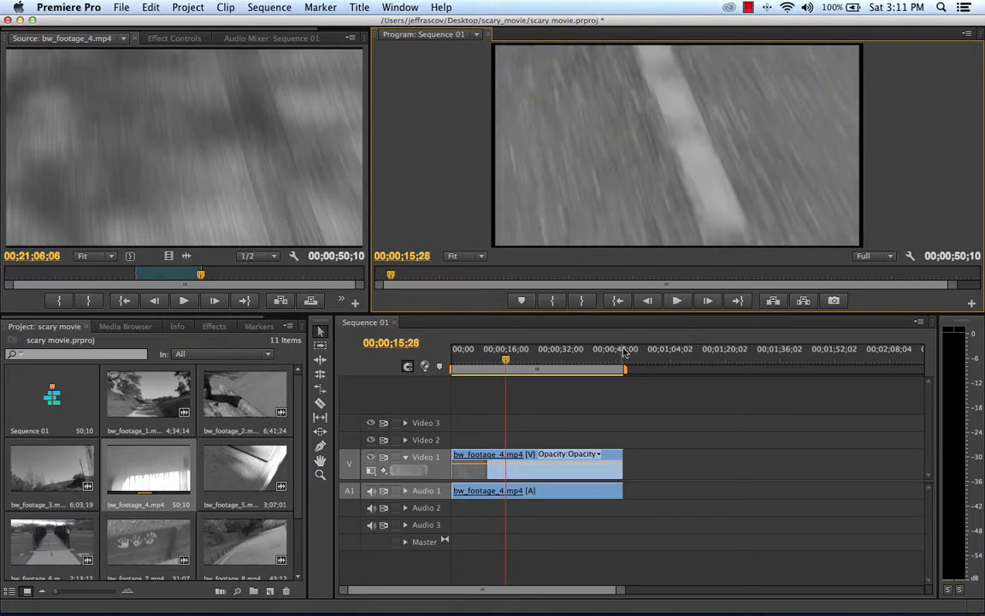
drag(507, 361, 453, 369)
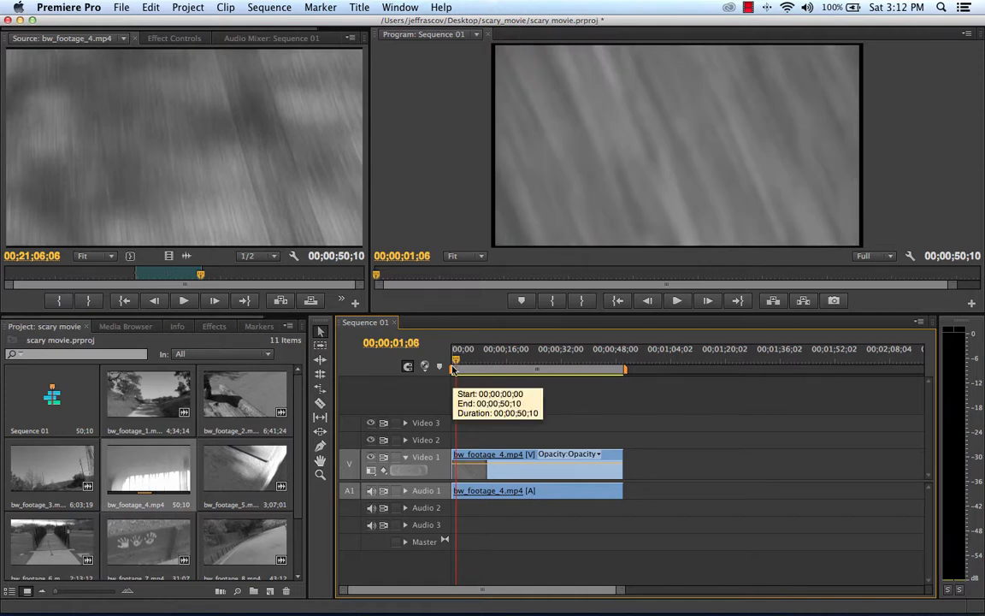
key(XF86AudioLowerVolume)
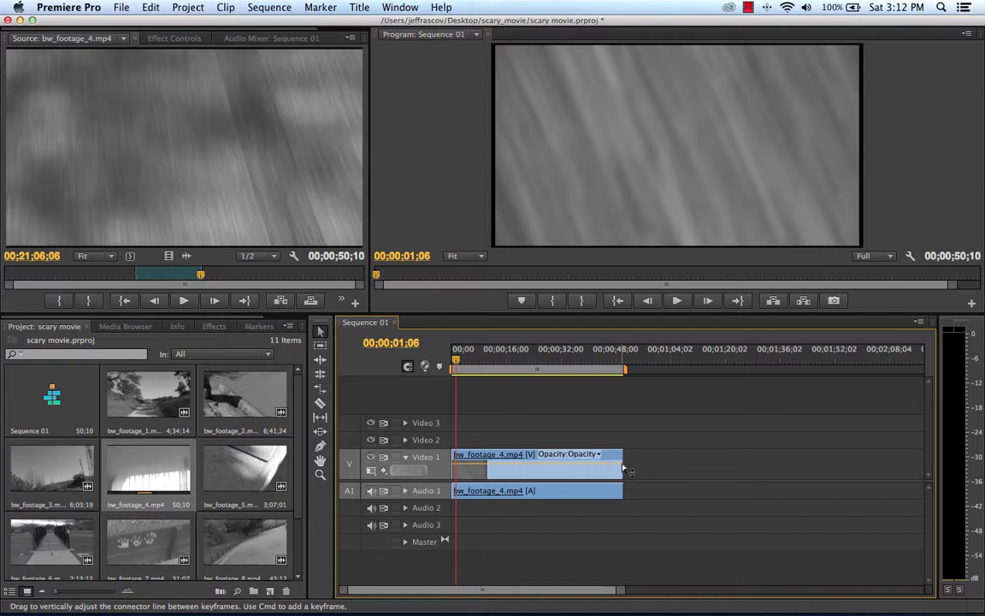
click(539, 366)
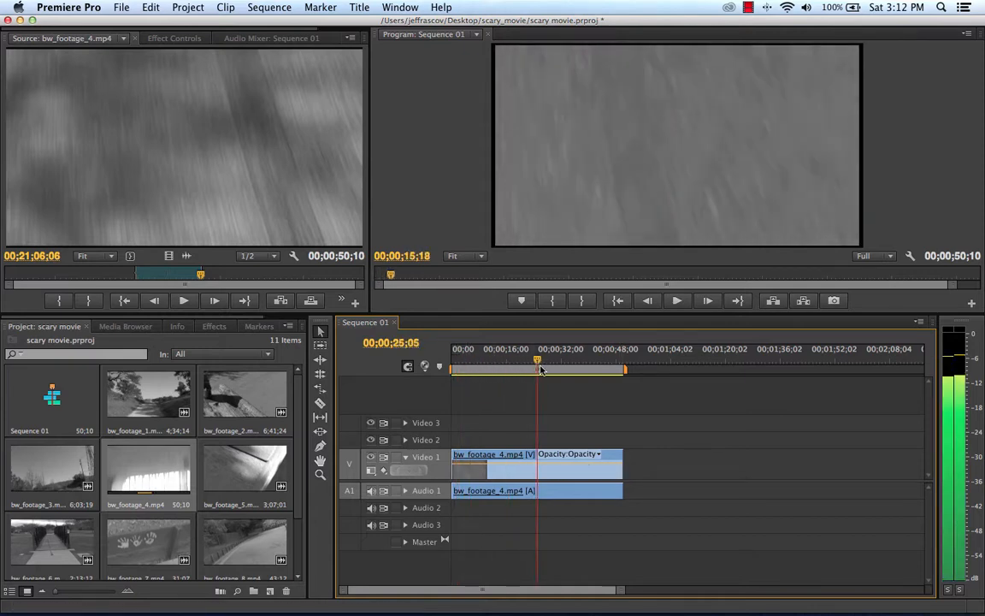
drag(540, 369, 564, 366)
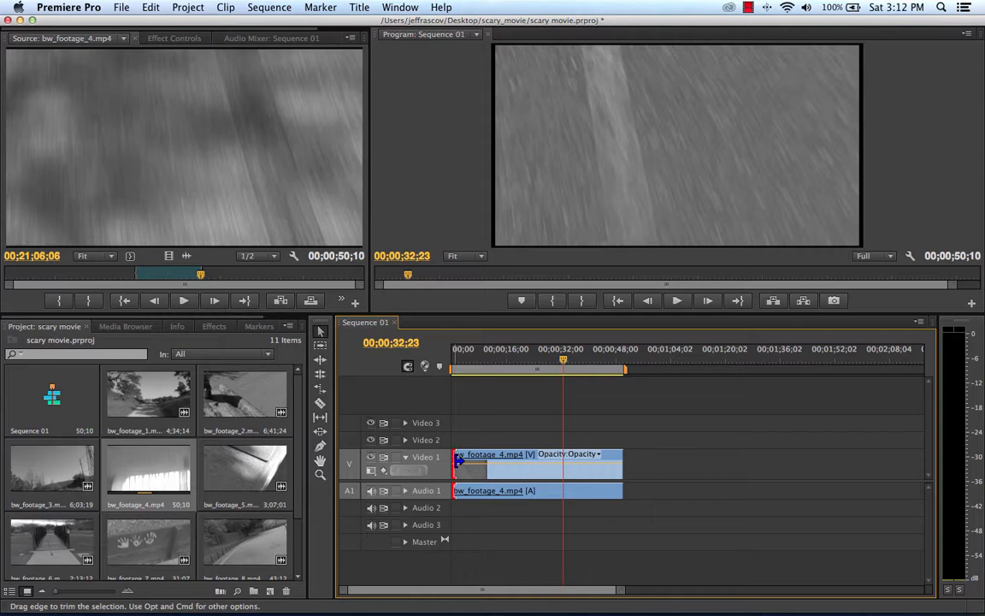
Step: Play the sequence from near its start to 00;00;03;18 and trim the beginning of the bw_footage_4.mp4 clip to that point
mouse_move(458, 460)
mouse_down()
mouse_move(472, 459)
mouse_move(460, 459)
mouse_up()
click(455, 358)
key(space)
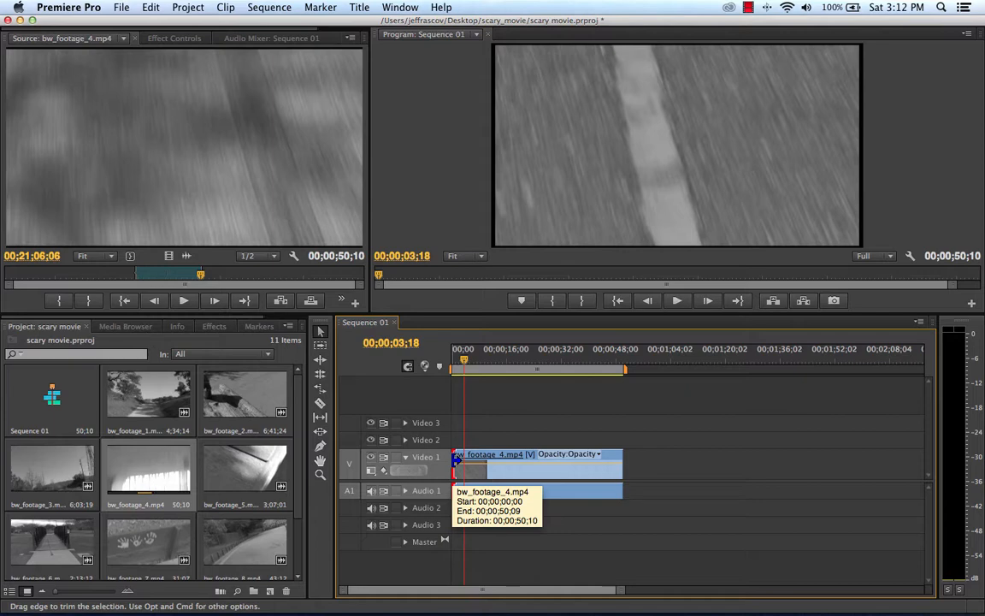
drag(456, 460, 461, 460)
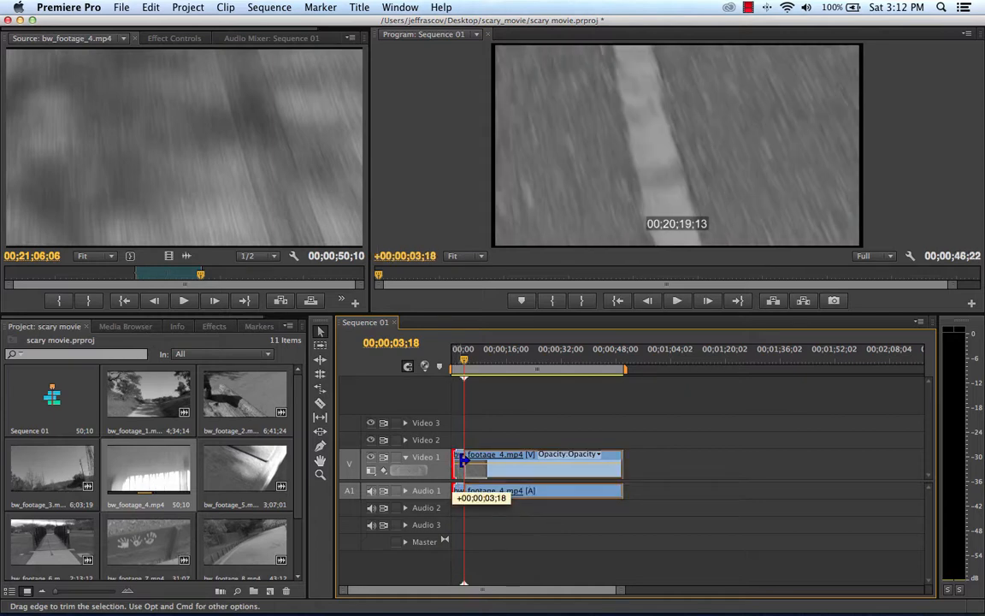
drag(462, 460, 465, 459)
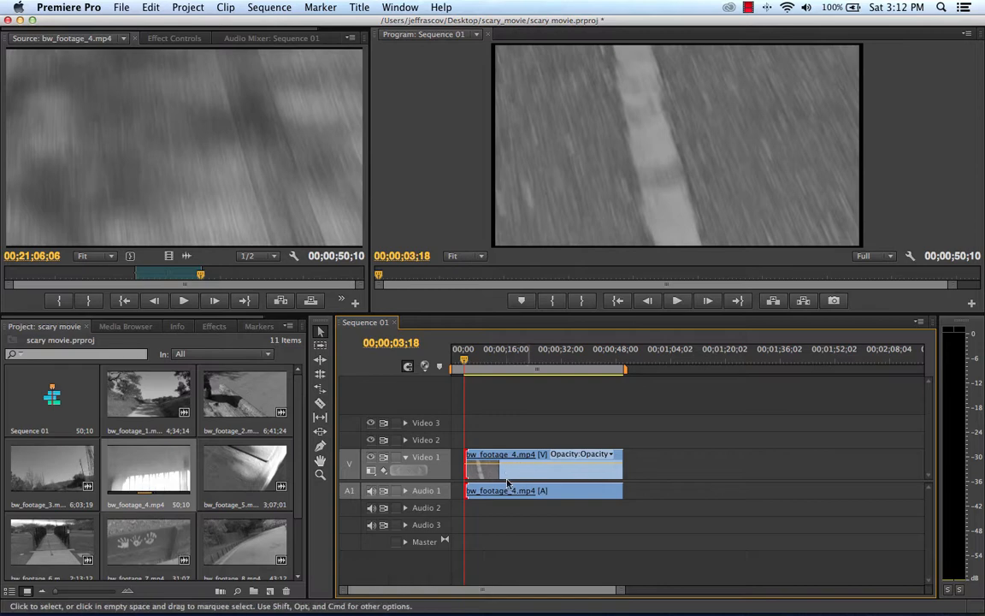
Step: Move the trimmed bw_footage_4.mp4 clip back to the start of Sequence 01 and return the playhead to 00;00;00;00
drag(539, 489, 442, 466)
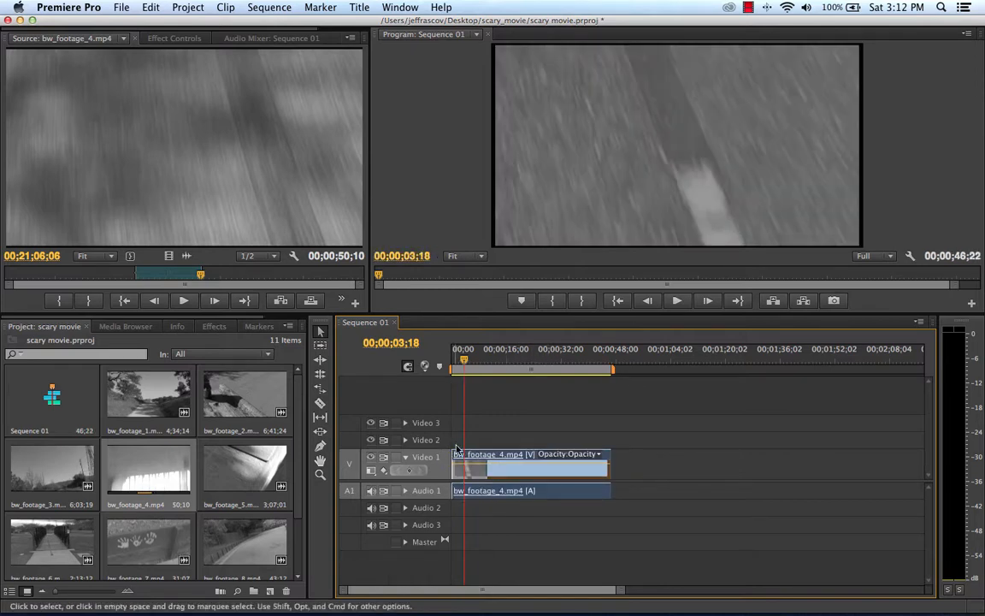
drag(466, 360, 454, 363)
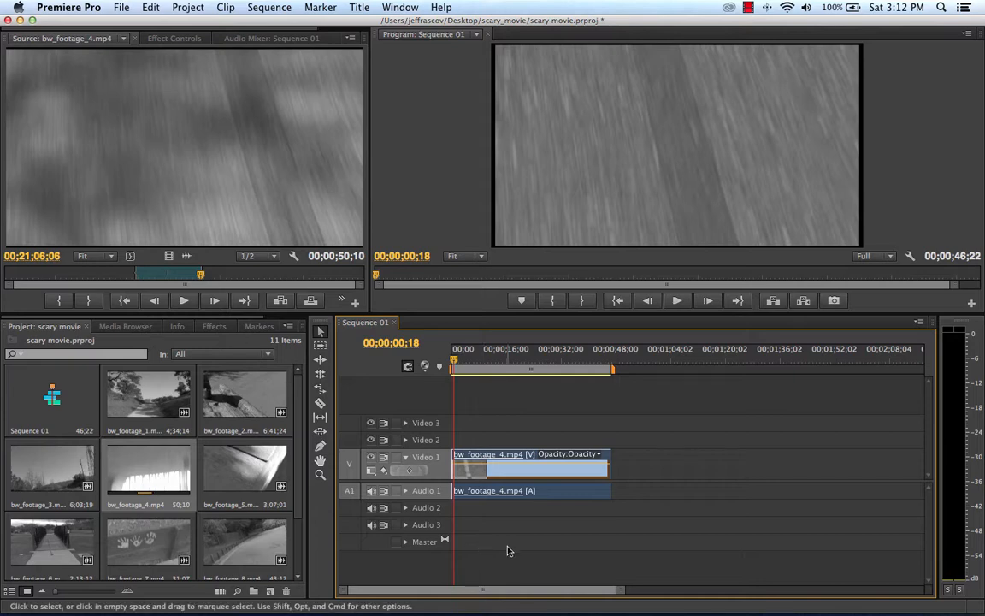
mouse_move(454, 360)
mouse_down()
mouse_move(570, 369)
mouse_move(452, 366)
mouse_up()
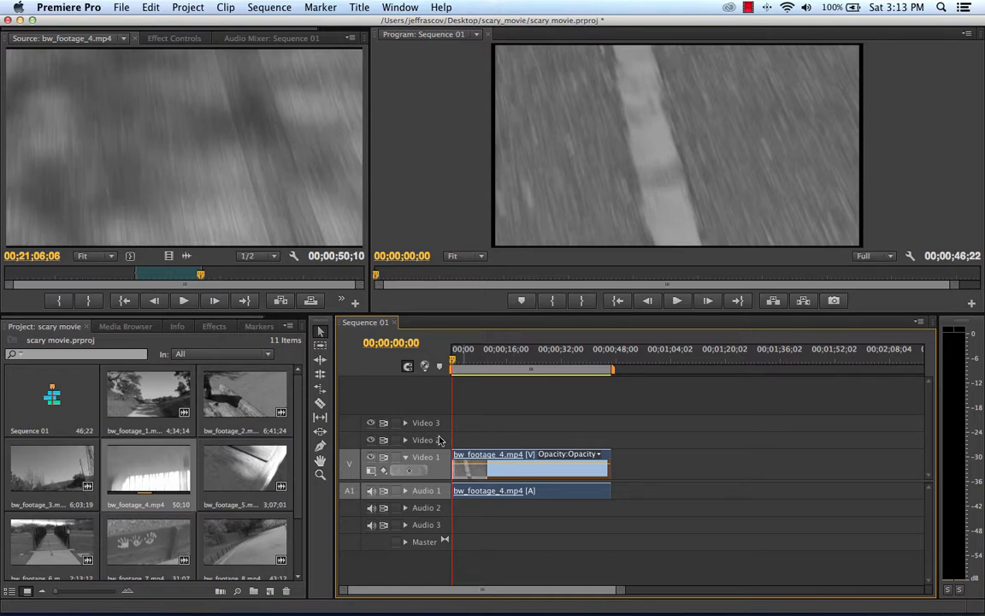
Step: Apply a Cross Dissolve video transition to the start of the bw_footage_4.mp4 clip on Video 1 and preview it
click(218, 327)
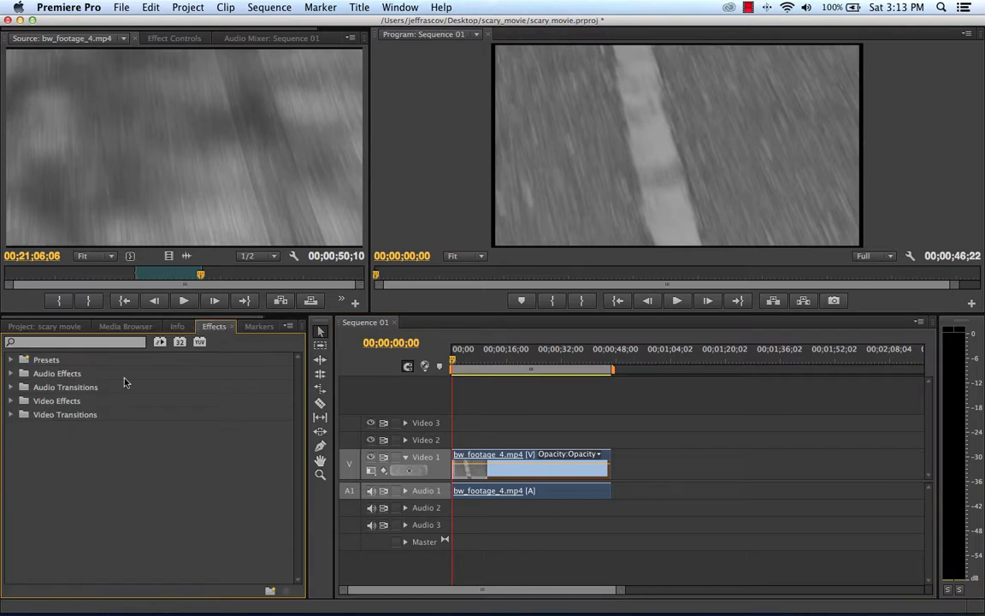
click(12, 415)
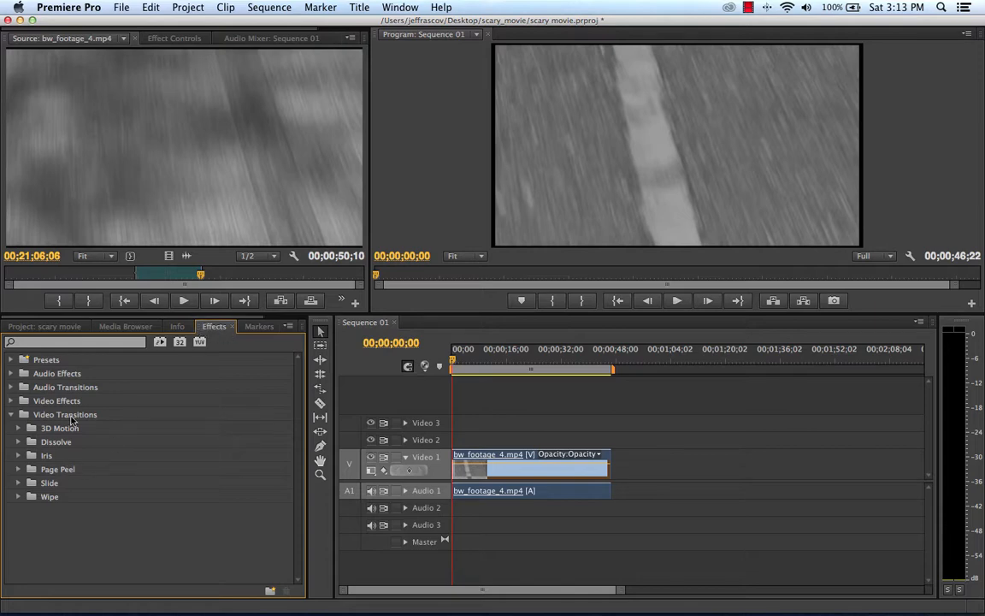
click(19, 442)
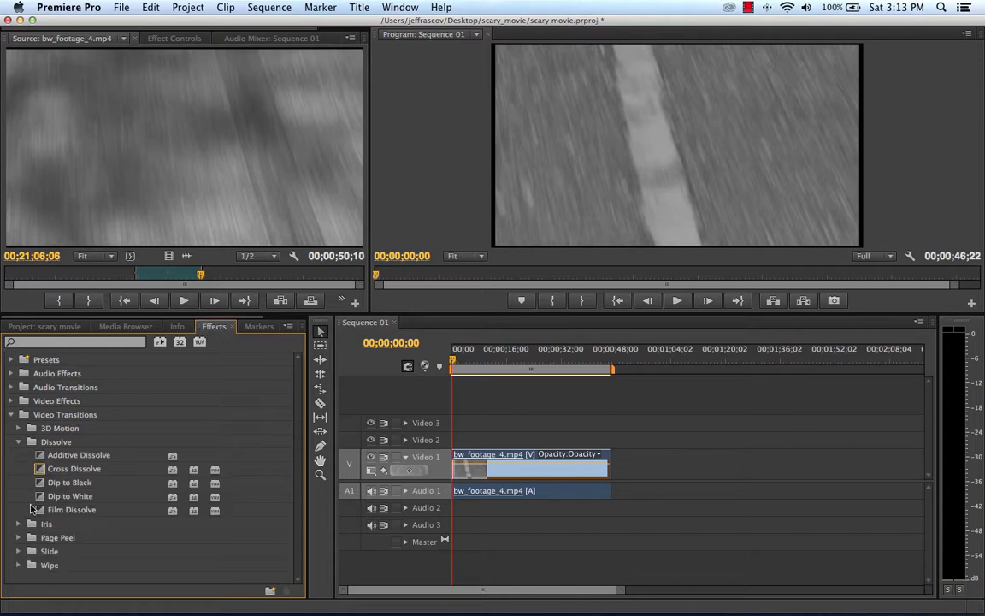
drag(38, 472, 459, 467)
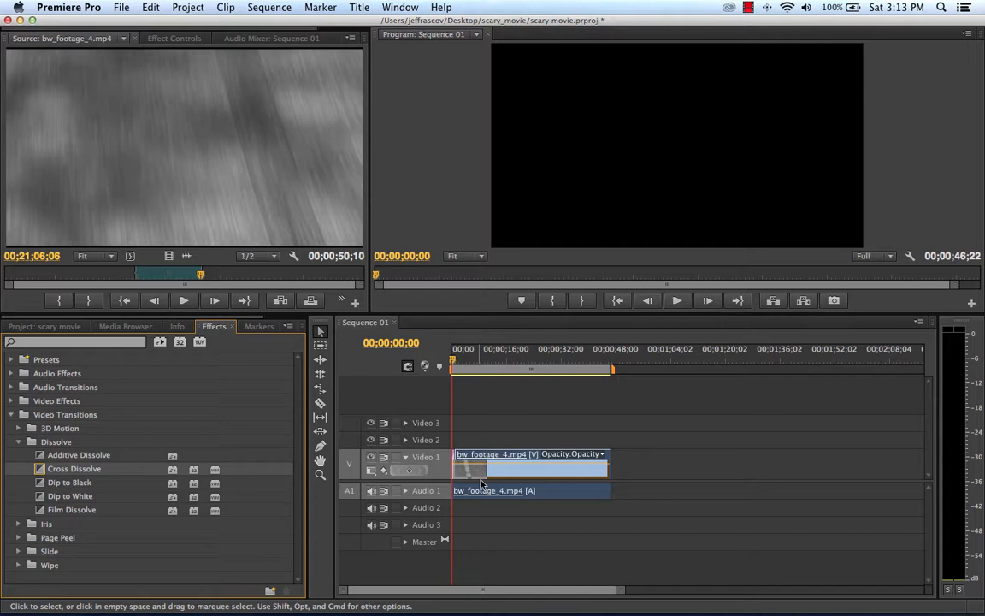
key(space)
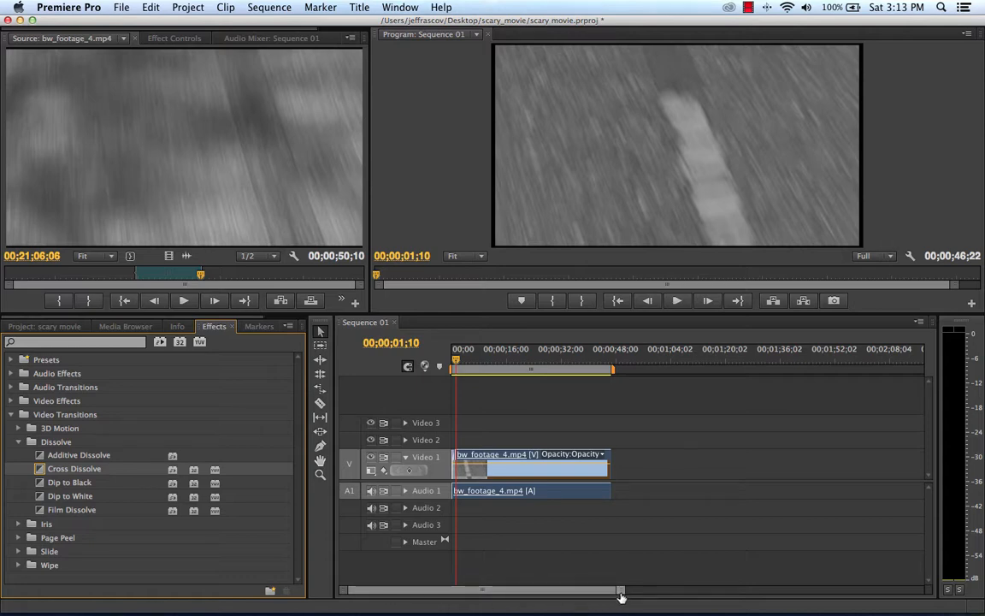
drag(622, 596, 694, 595)
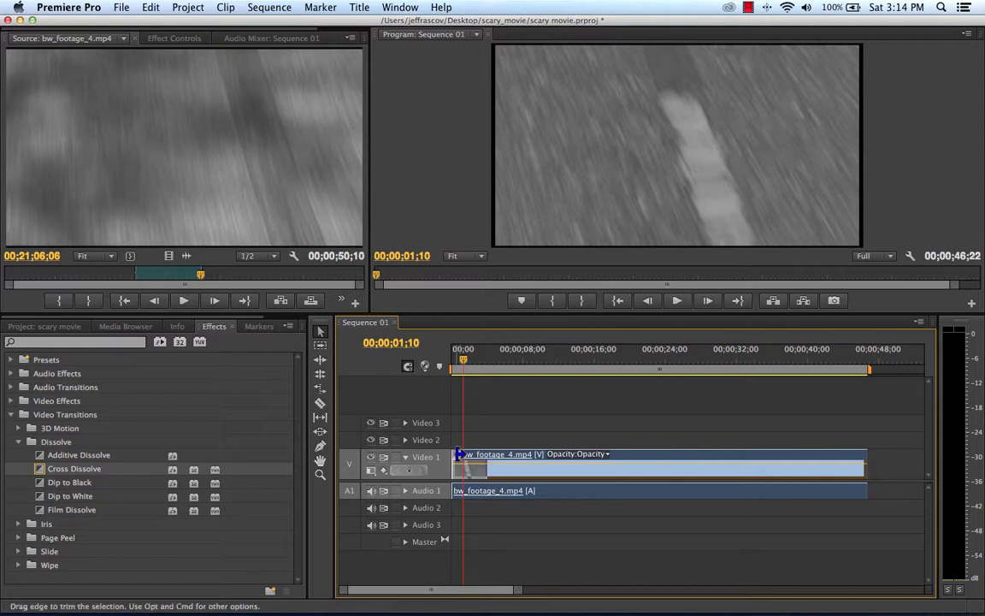
drag(459, 456, 505, 454)
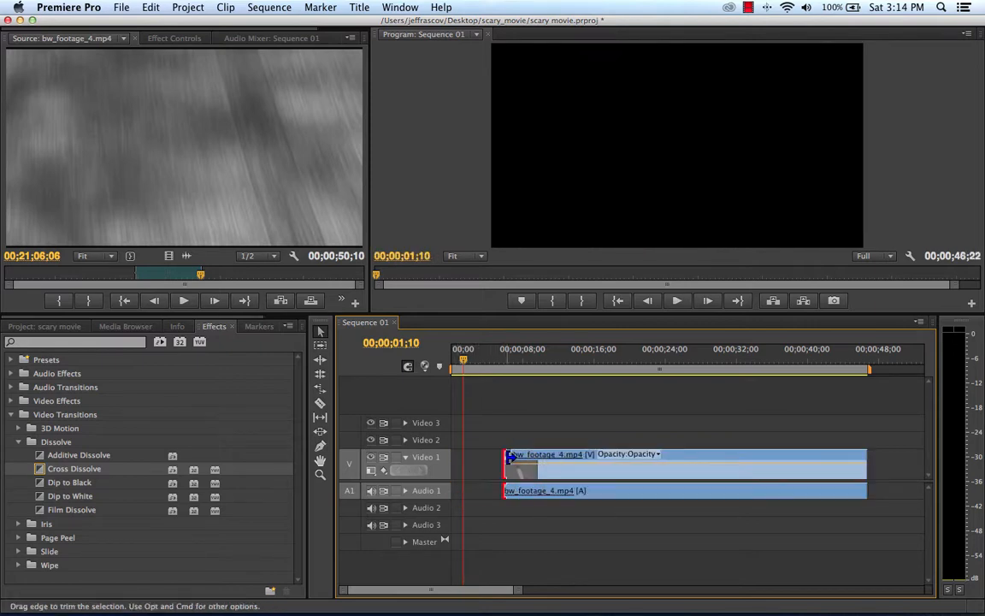
click(150, 7)
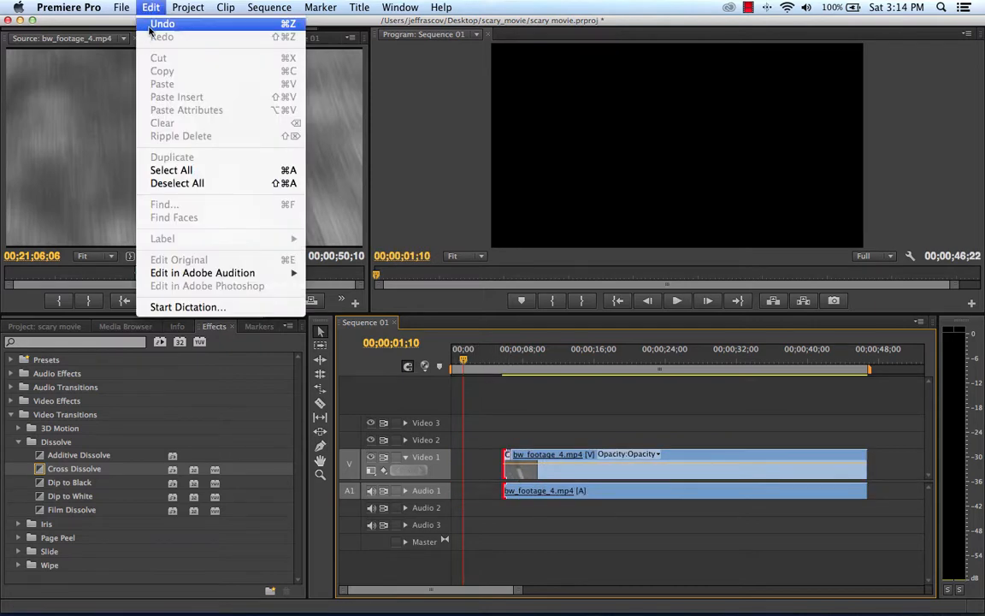
click(162, 23)
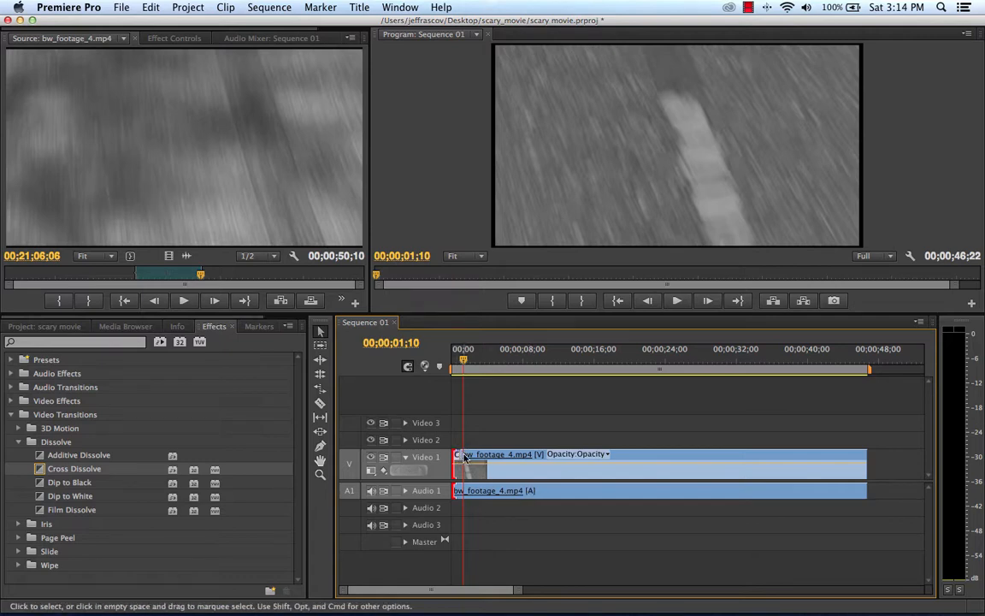
drag(461, 455, 501, 456)
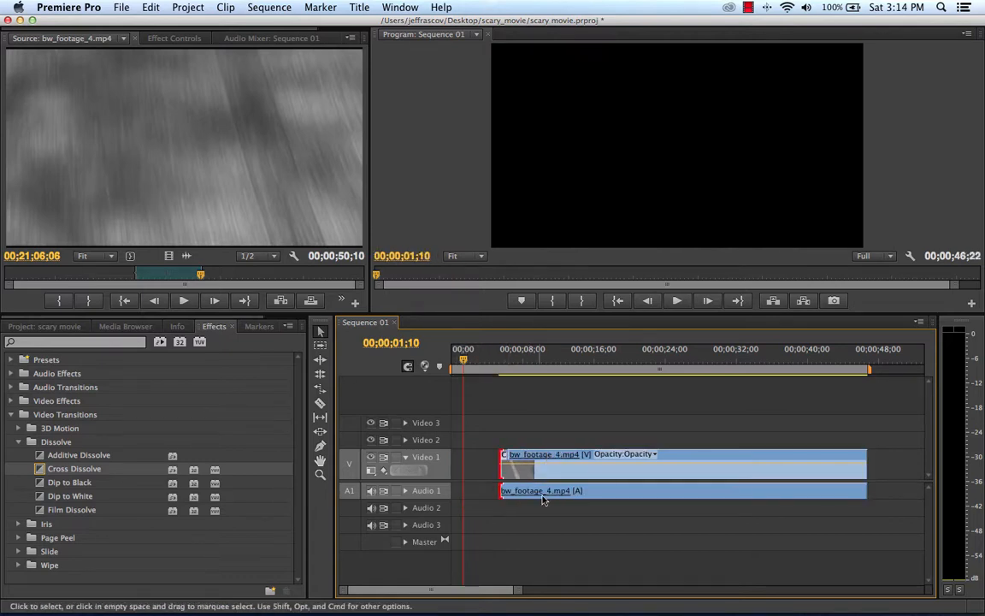
click(151, 7)
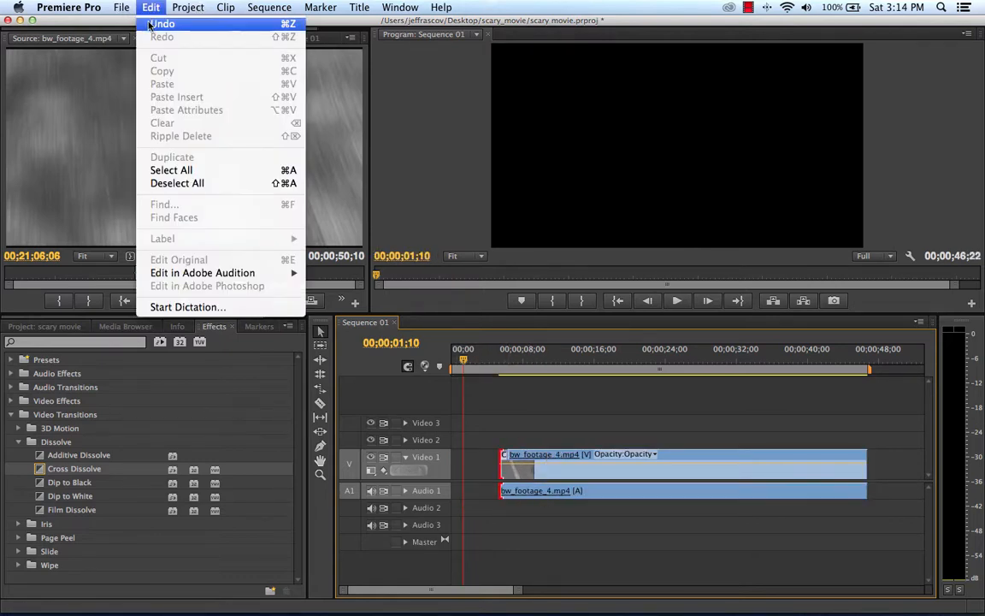
click(162, 23)
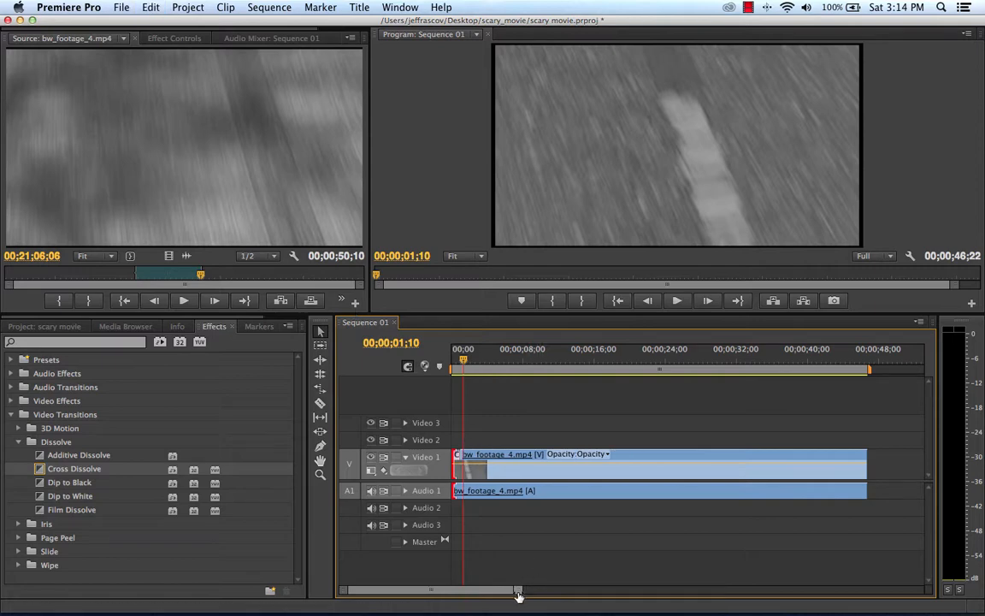
Step: Lengthen the Cross Dissolve at the start of the bw_footage_4.mp4 clip to about 3 seconds
drag(518, 595, 356, 592)
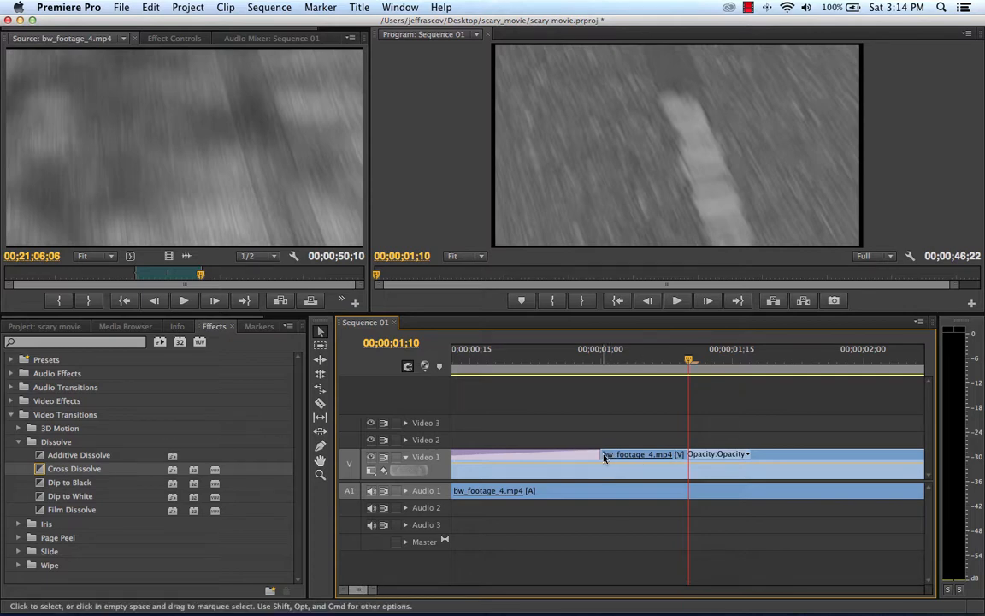
drag(604, 458, 916, 454)
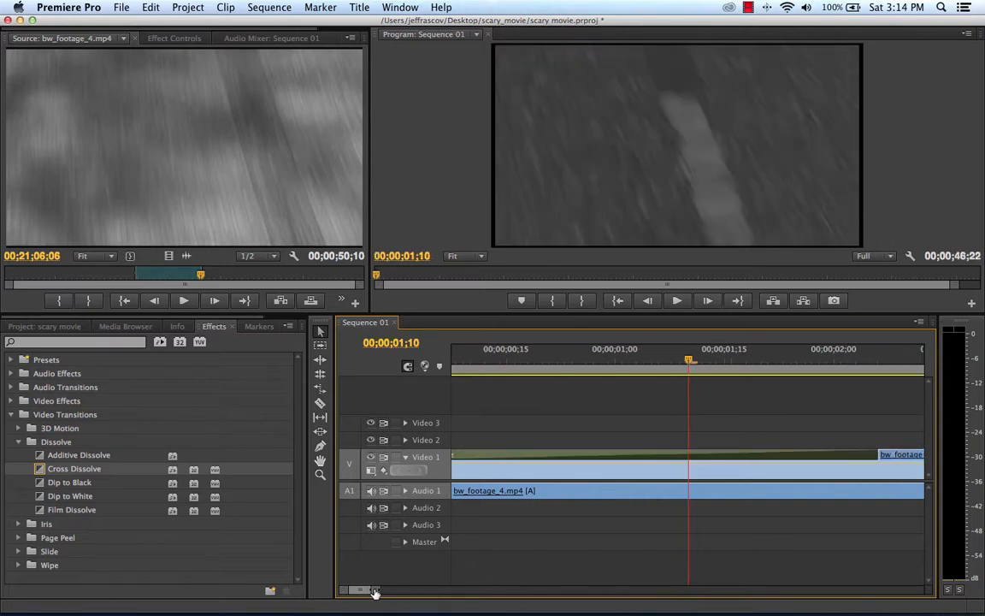
drag(372, 590, 434, 590)
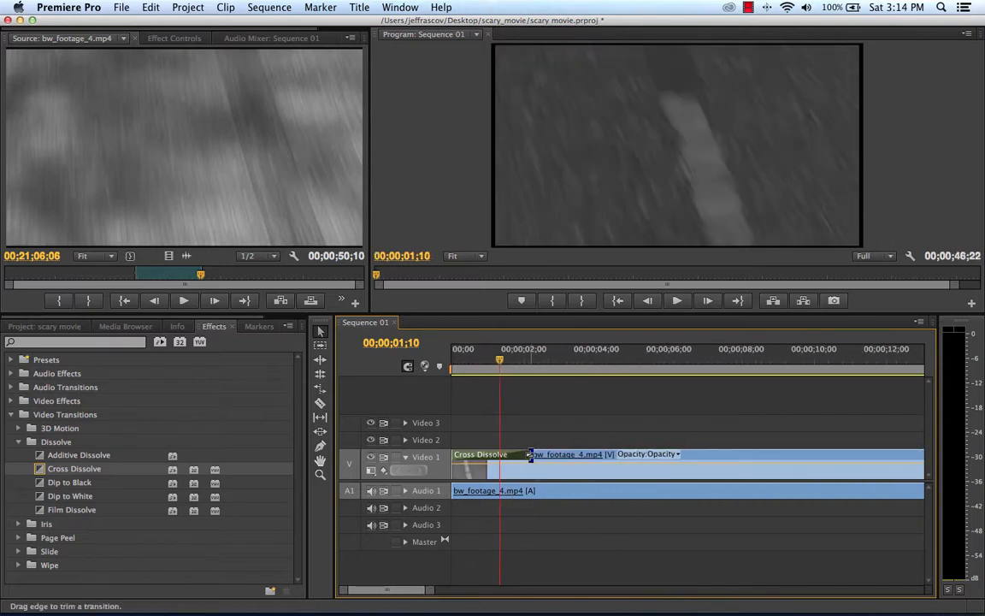
drag(531, 466, 558, 466)
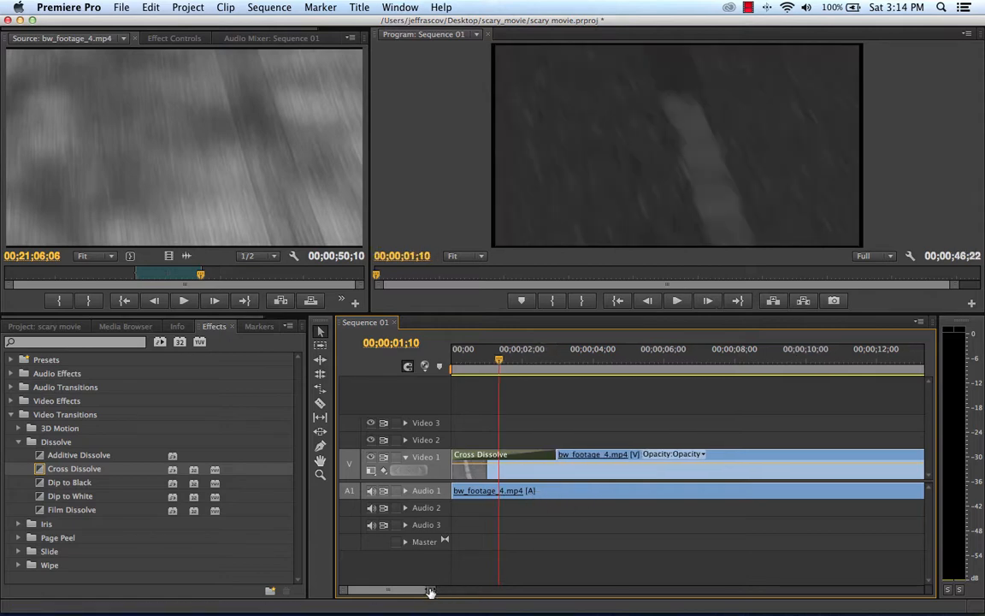
drag(430, 590, 486, 590)
Step: Play Sequence 01 from 00;00;00;00 past the end of the Cross Dissolve to review the fade-in
drag(472, 360, 439, 362)
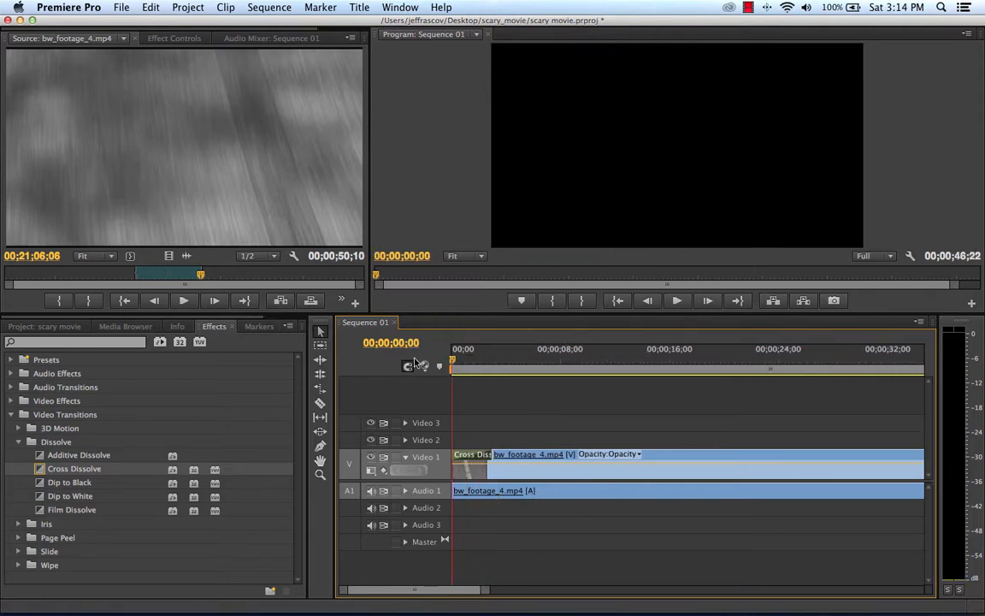
key(space)
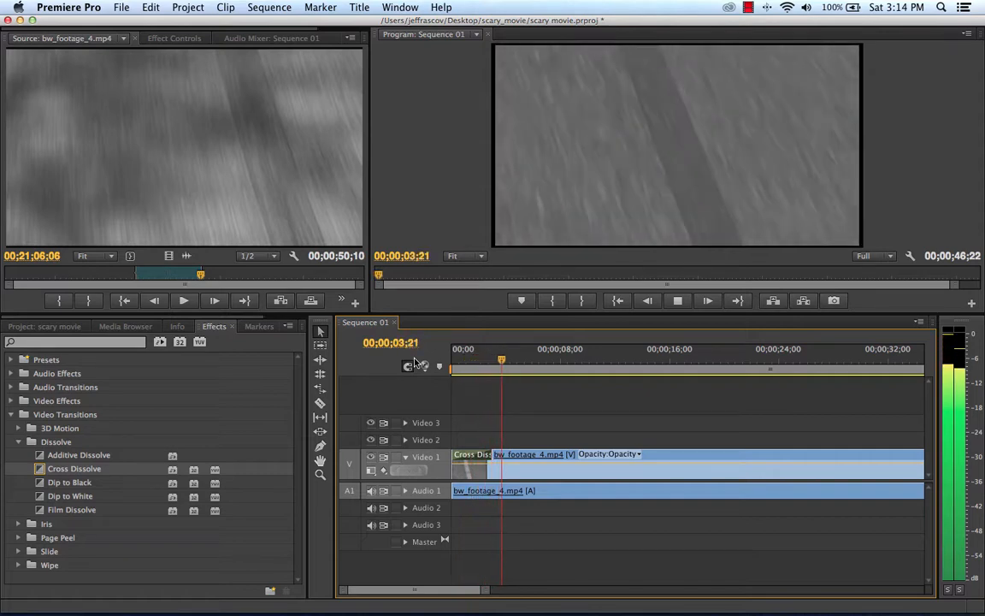
key(space)
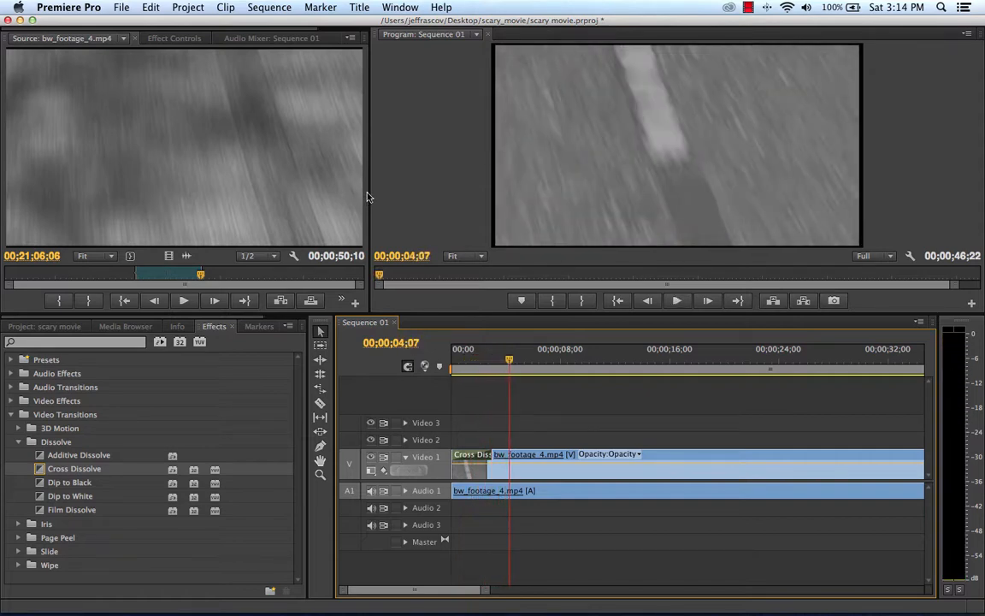
click(130, 7)
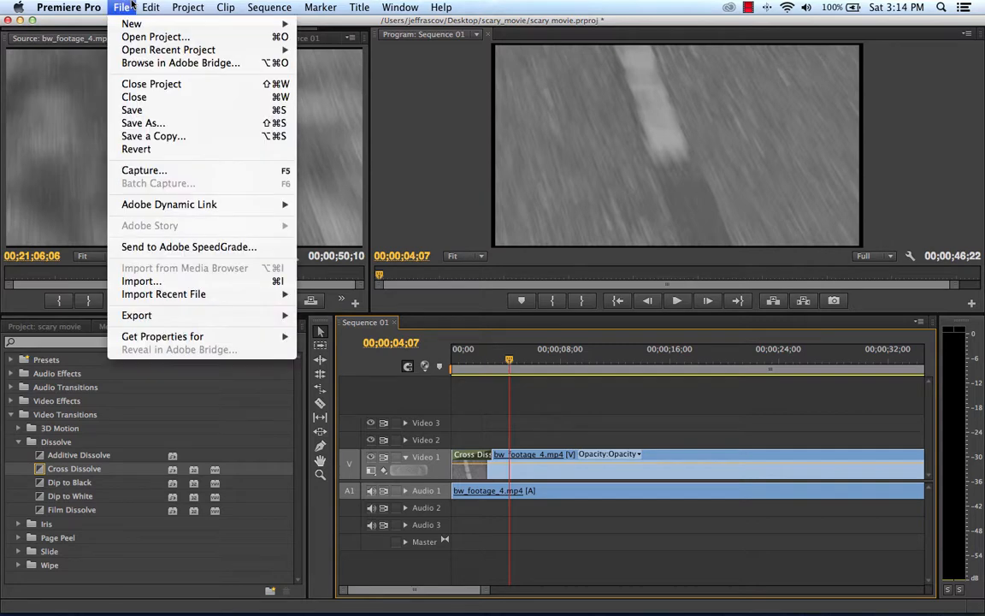
mouse_move(136, 23)
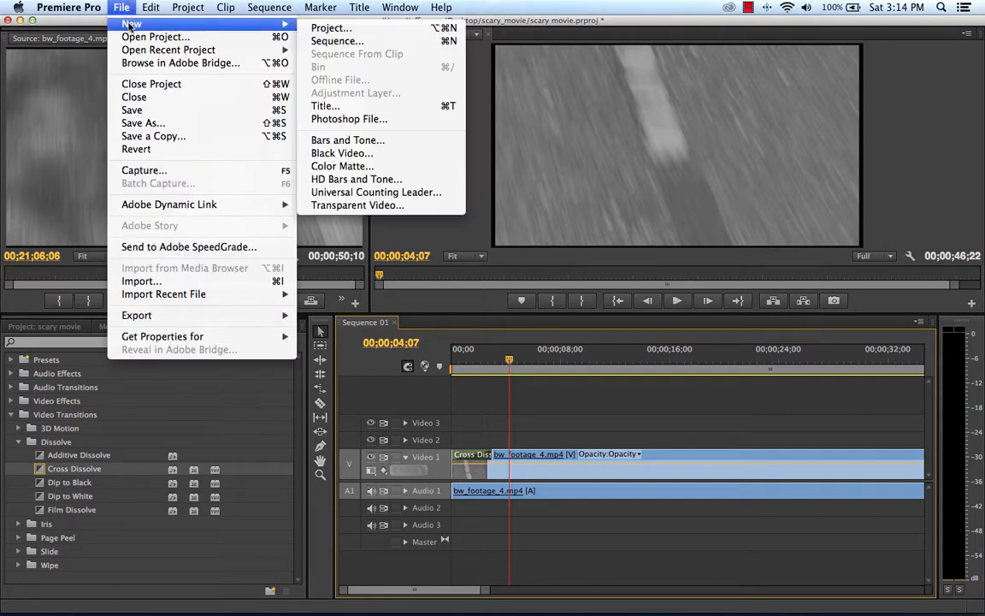
click(351, 109)
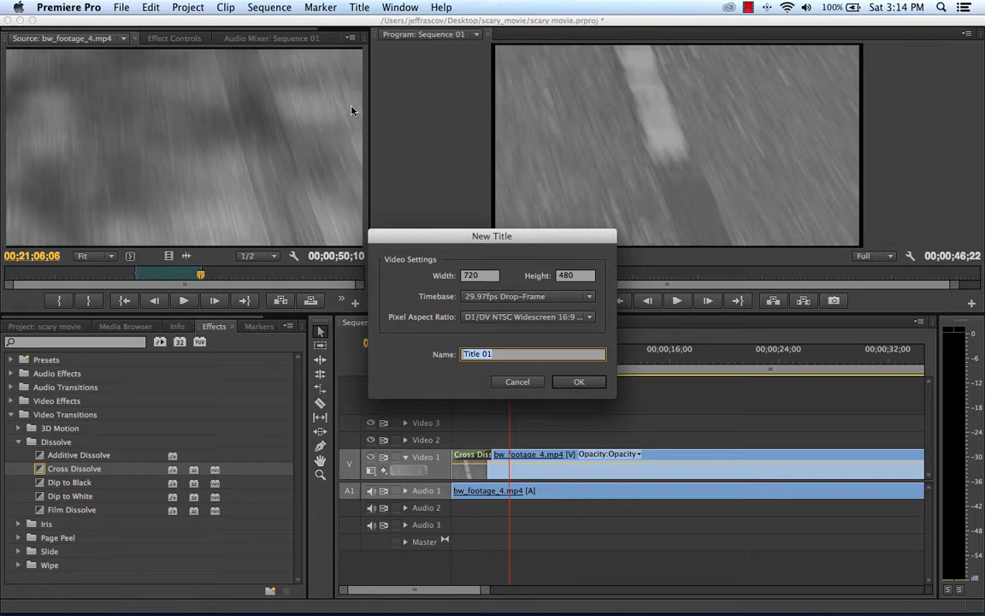
click(126, 6)
click(530, 249)
click(518, 382)
Step: Create a new title named "scary movie title" with the default 720 x 480 widescreen video settings
click(127, 6)
mouse_move(119, 24)
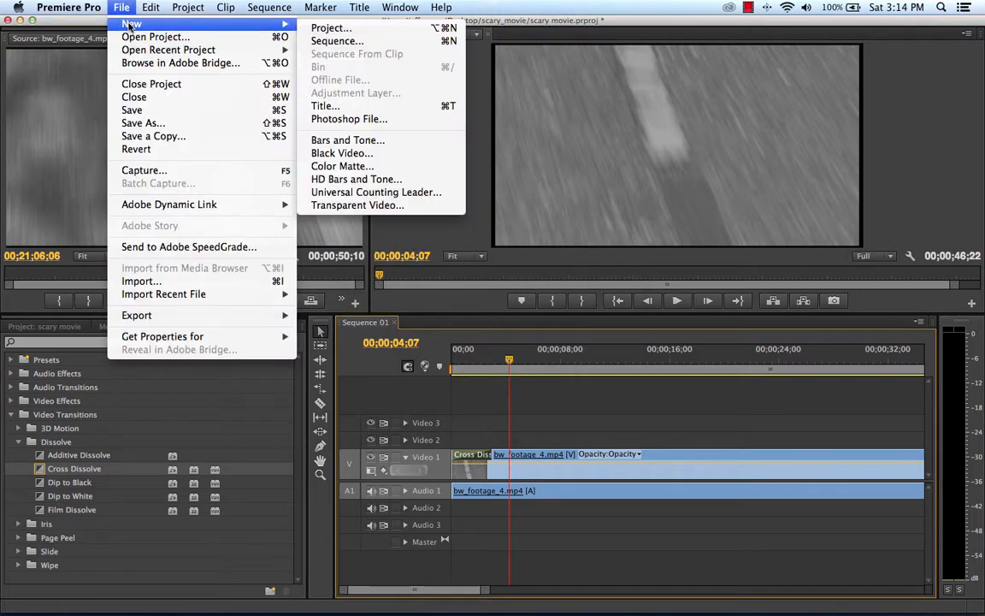
click(375, 106)
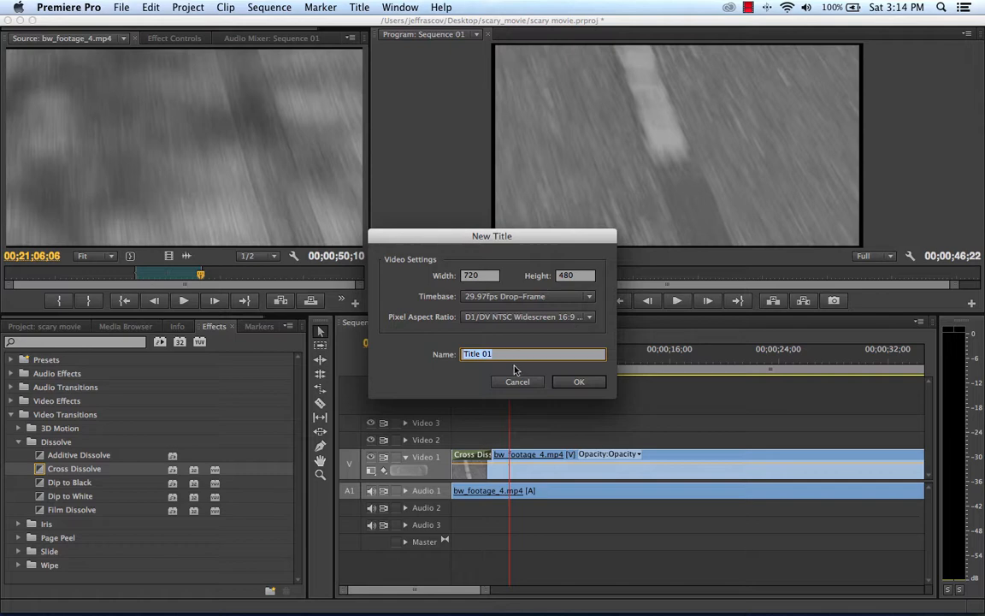
text(scary movie t)
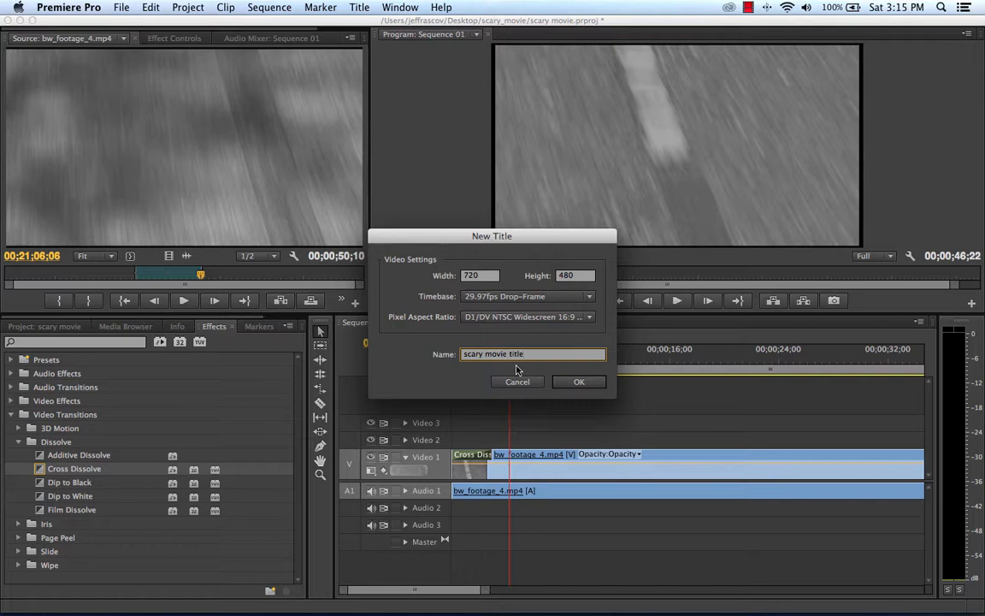
click(587, 382)
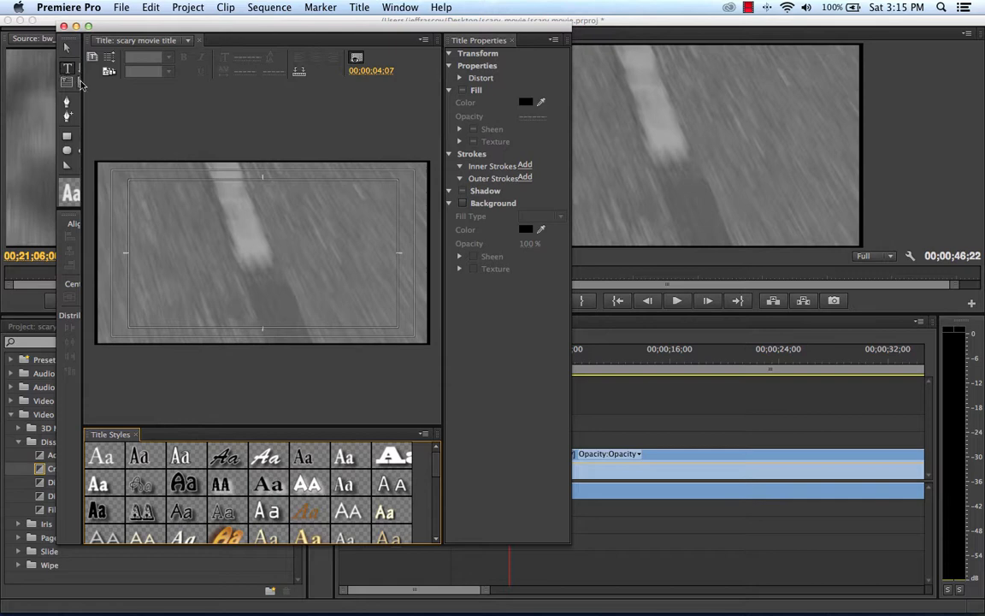
Step: Widen the title tools area and add the text "Where's Waldo" on two lines over the frame with the Type tool
drag(80, 86, 116, 92)
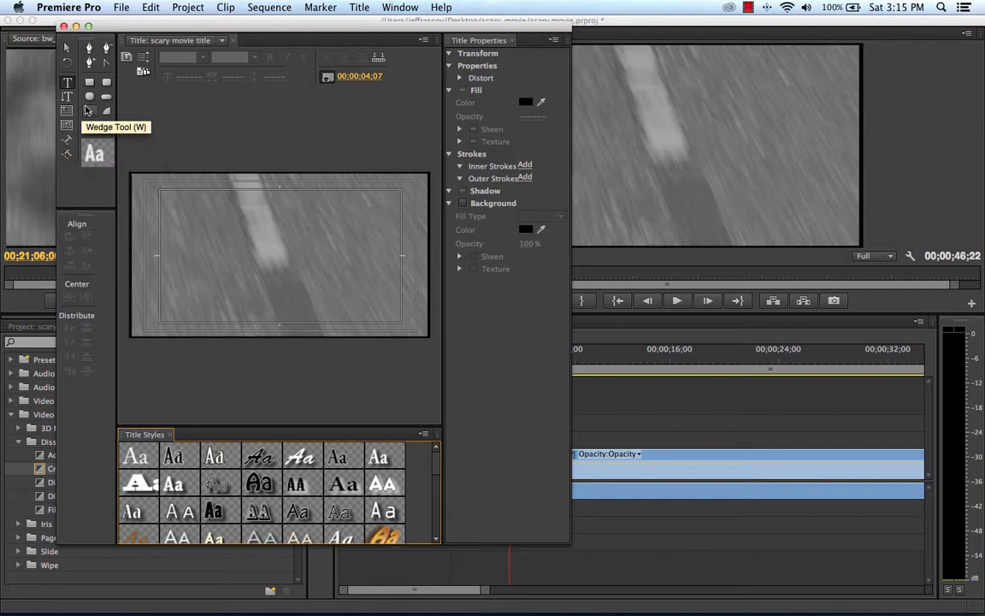
click(67, 84)
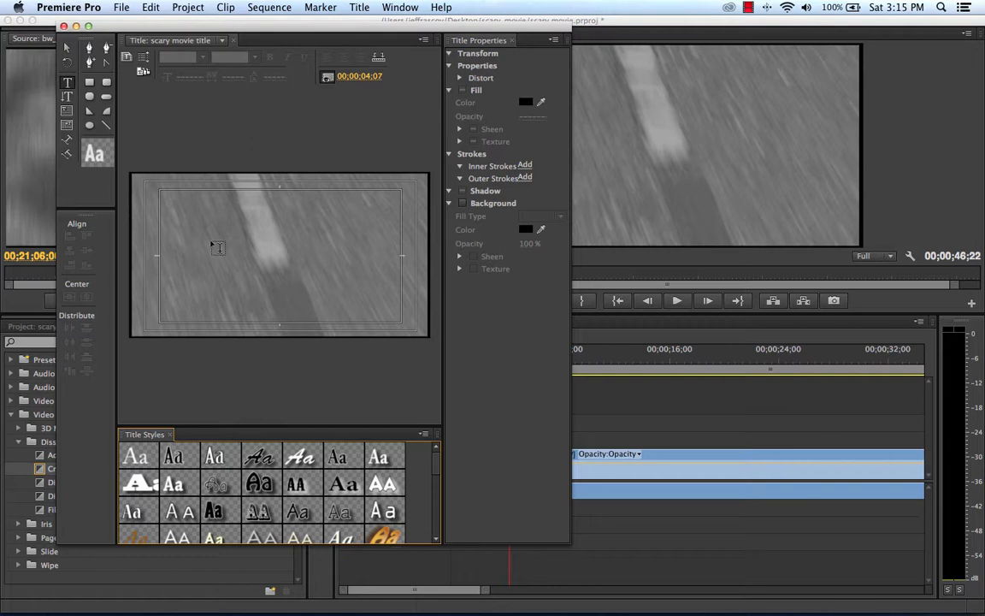
click(215, 246)
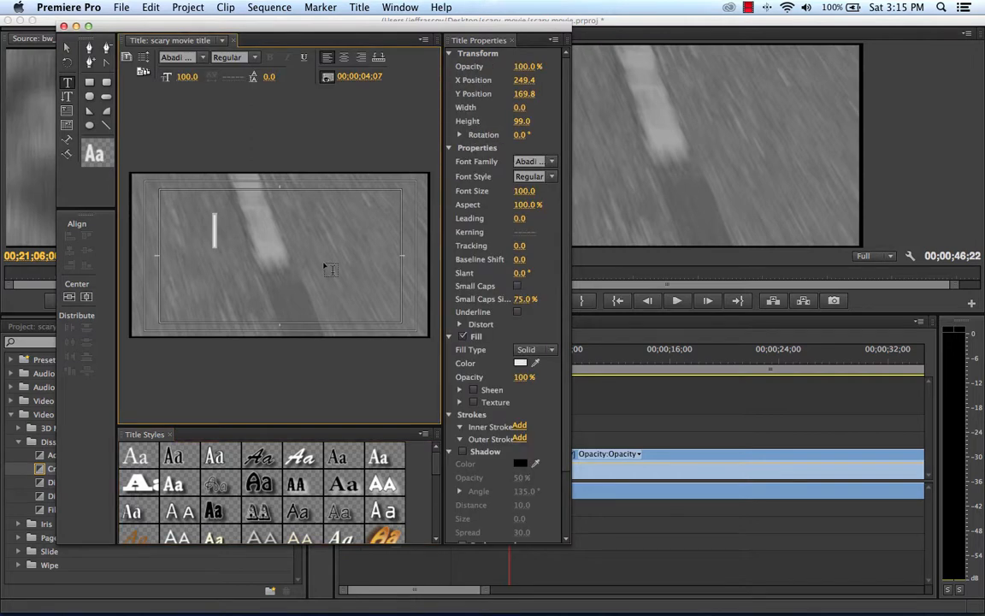
text(Wh)
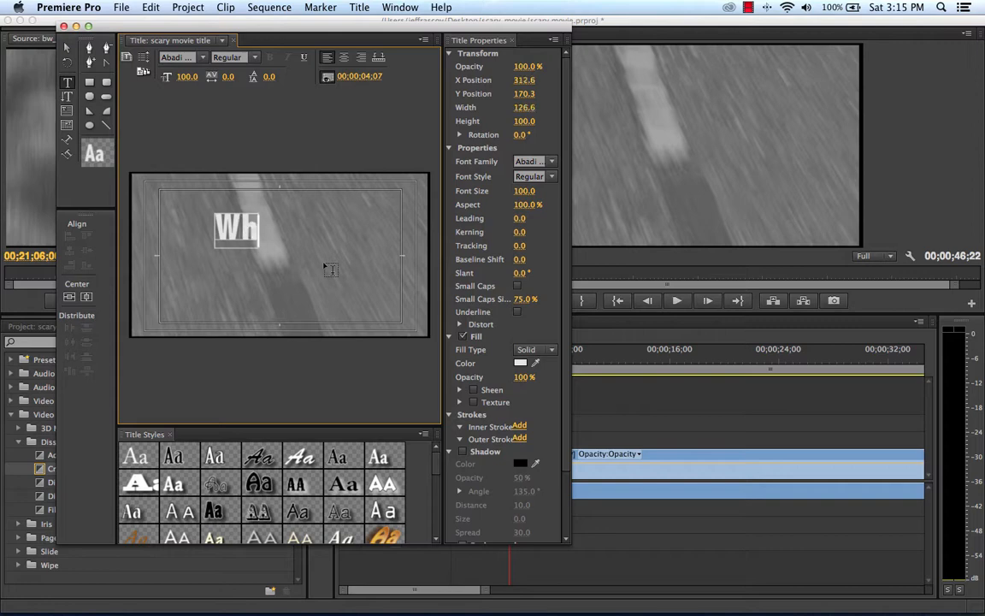
text(ere's)
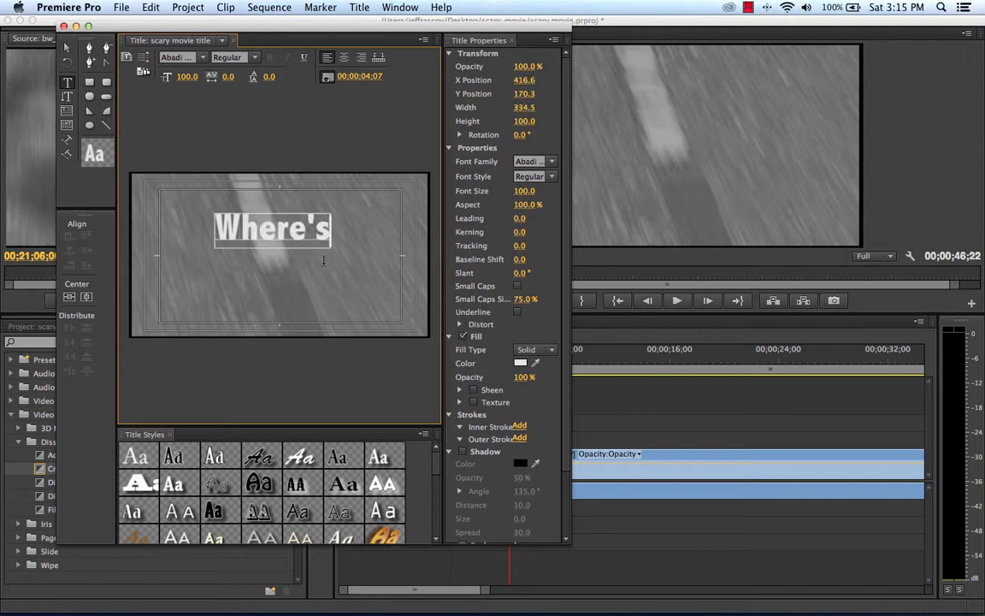
key(Return)
text(Wal)
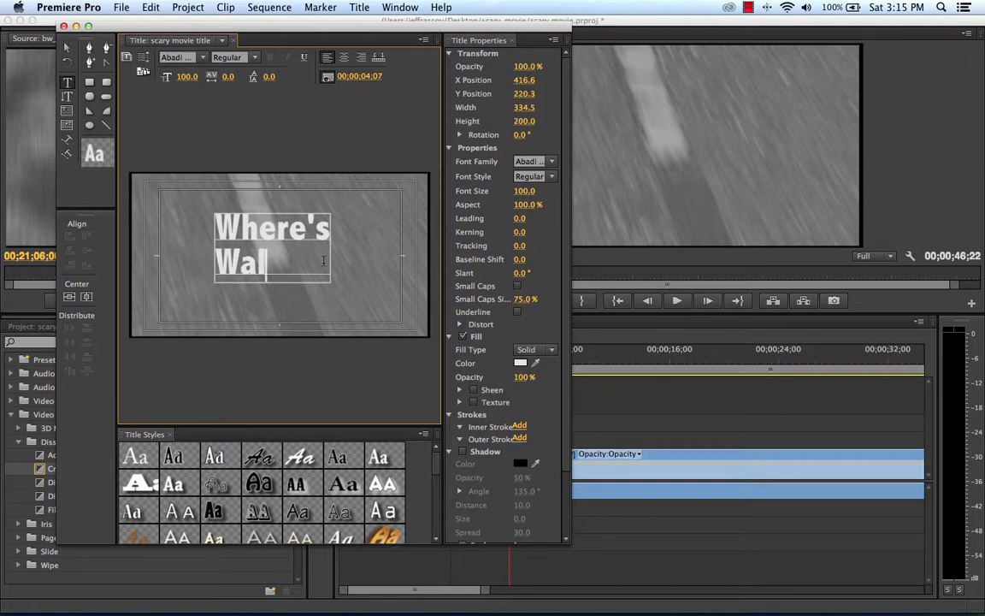
text(do)
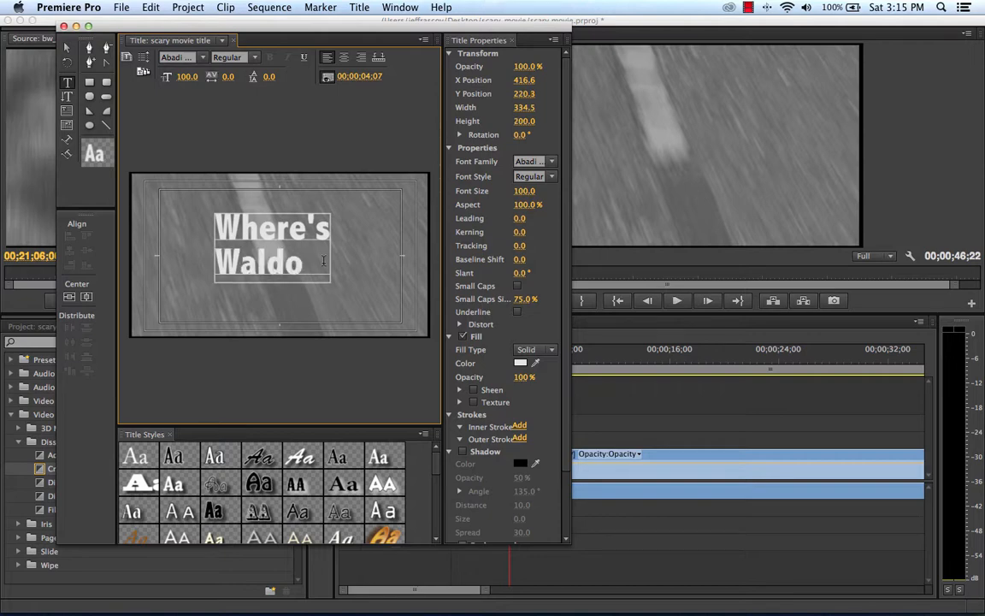
Step: Change the font of the whole "Where's Waldo" text to Baoli SC
drag(316, 269, 173, 216)
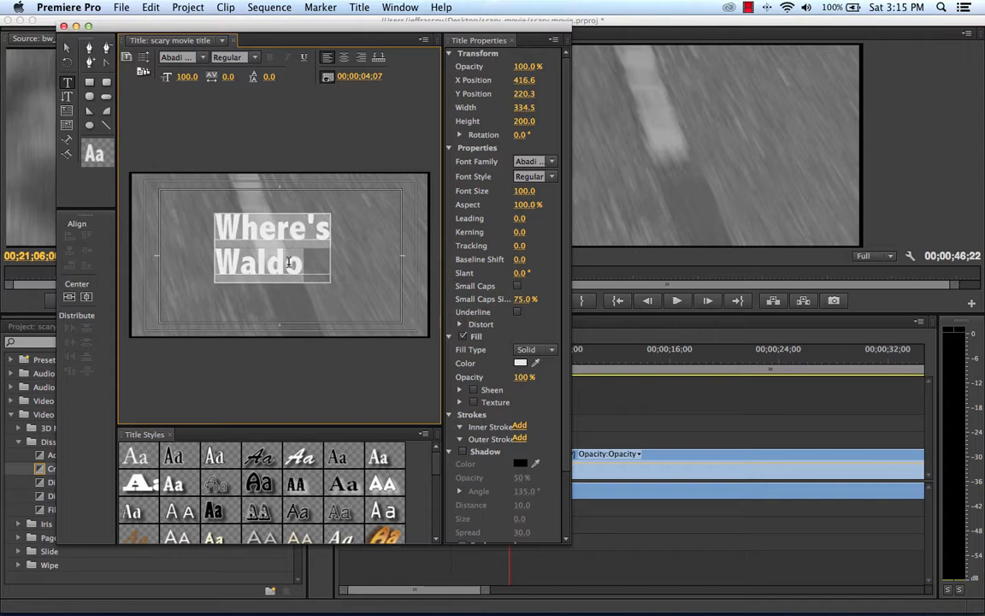
click(307, 264)
drag(307, 264, 191, 210)
click(203, 57)
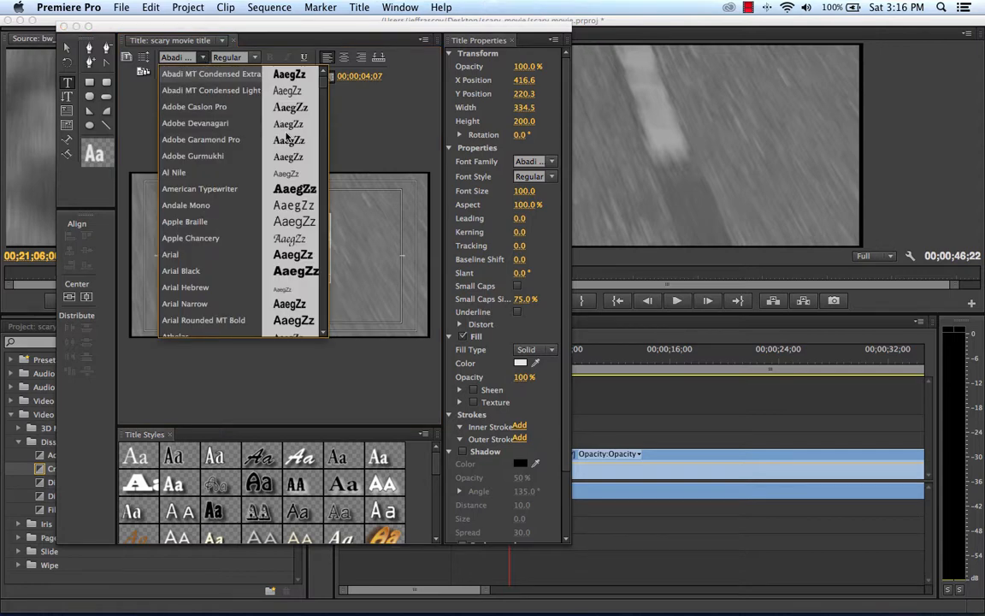
scroll(323, 107, down, 7)
drag(326, 105, 325, 236)
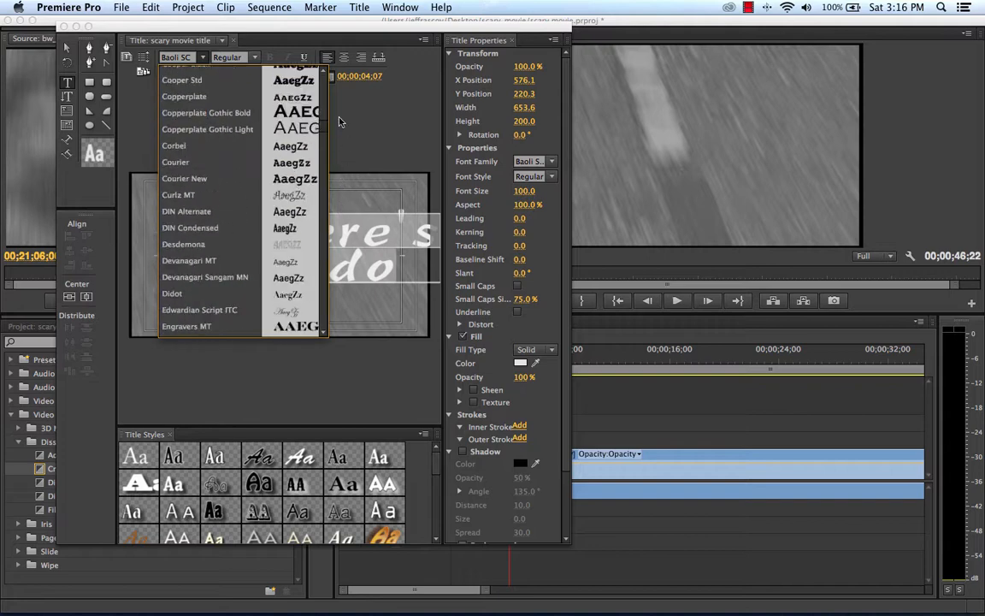
mouse_move(336, 98)
mouse_down()
mouse_move(330, 78)
mouse_move(323, 139)
mouse_up()
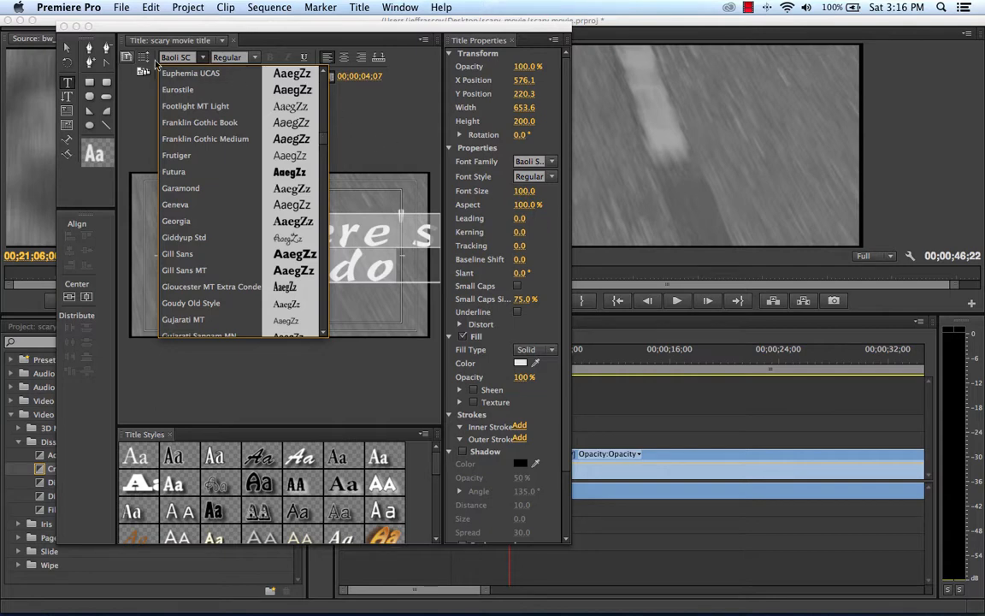
click(315, 36)
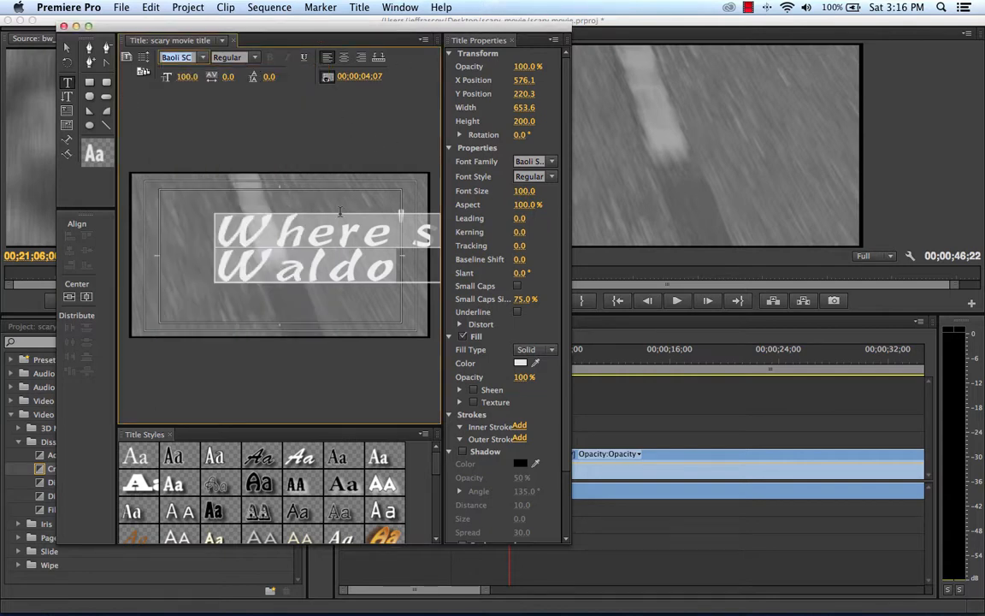
Step: Centre the two "Where's Waldo" lines within the frame and space them with a leading of 32
click(73, 49)
drag(355, 248, 310, 247)
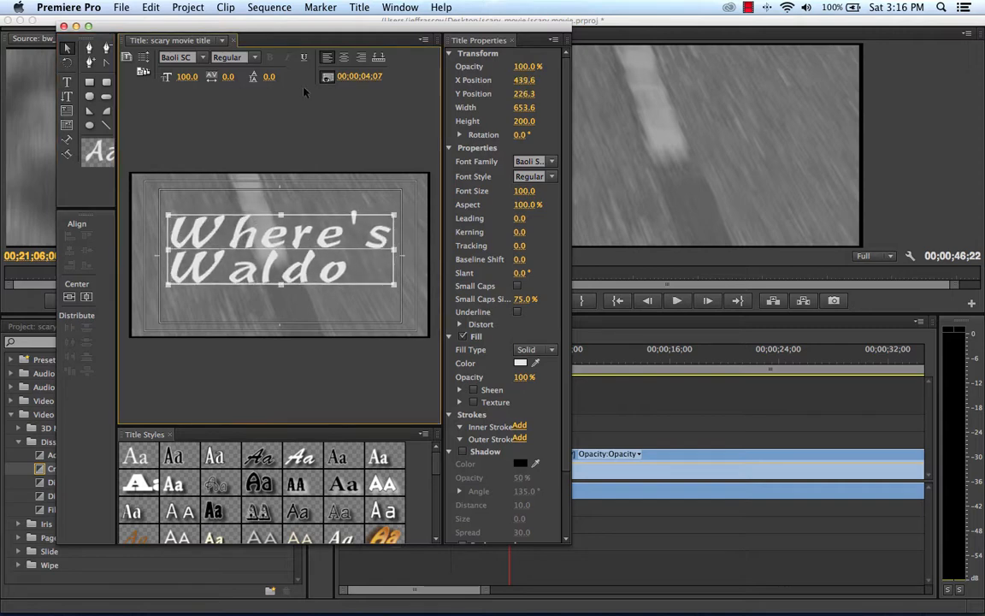
click(344, 56)
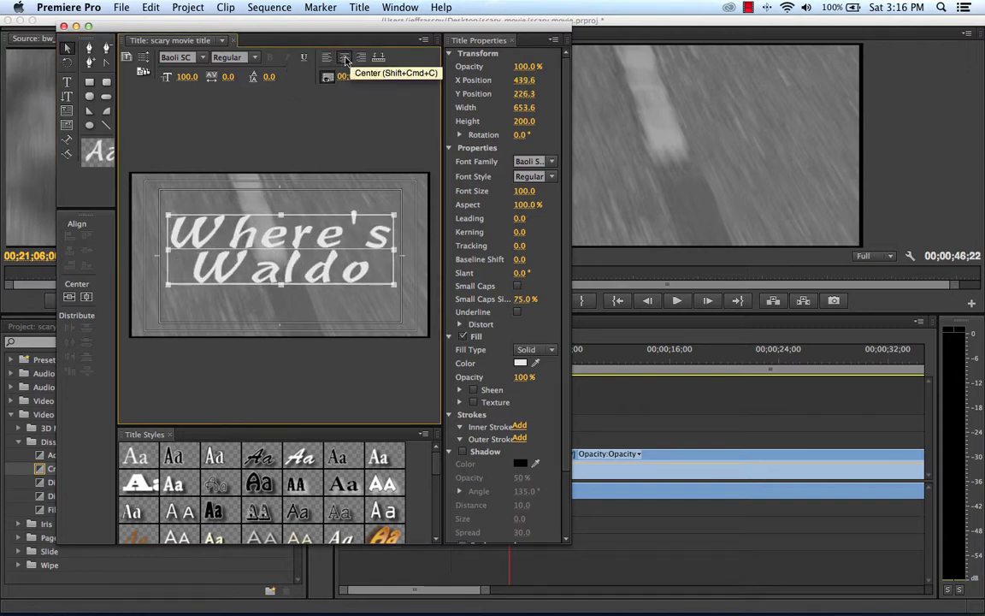
click(467, 198)
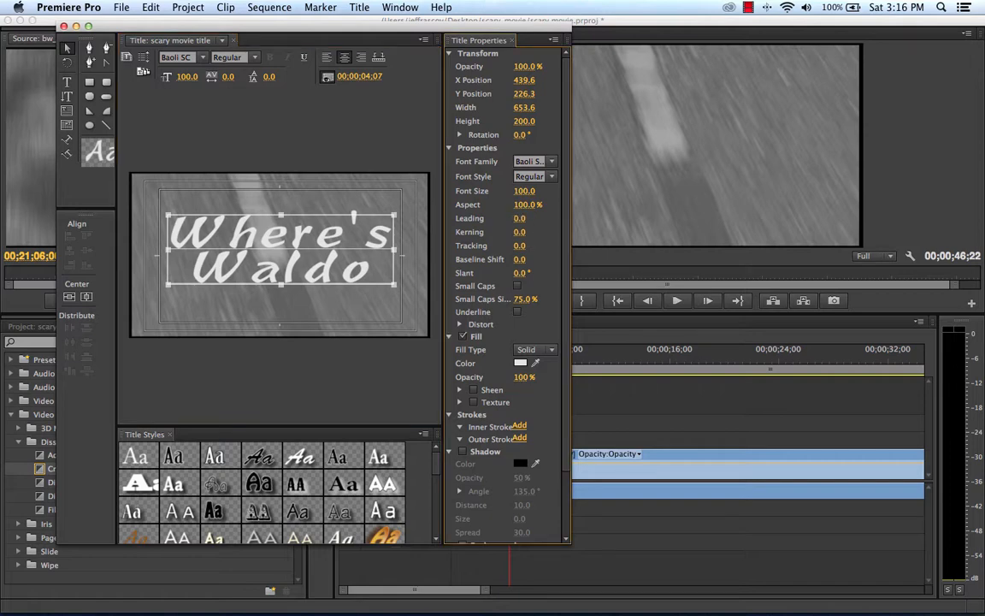
drag(519, 218, 523, 222)
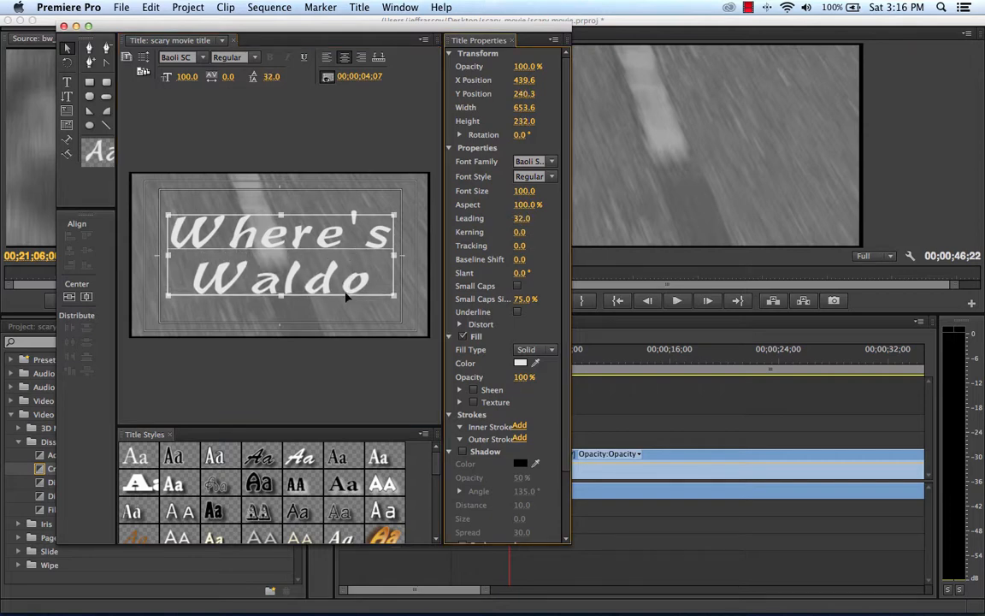
Step: Set the title text's fill color to dark red, B70404
click(521, 364)
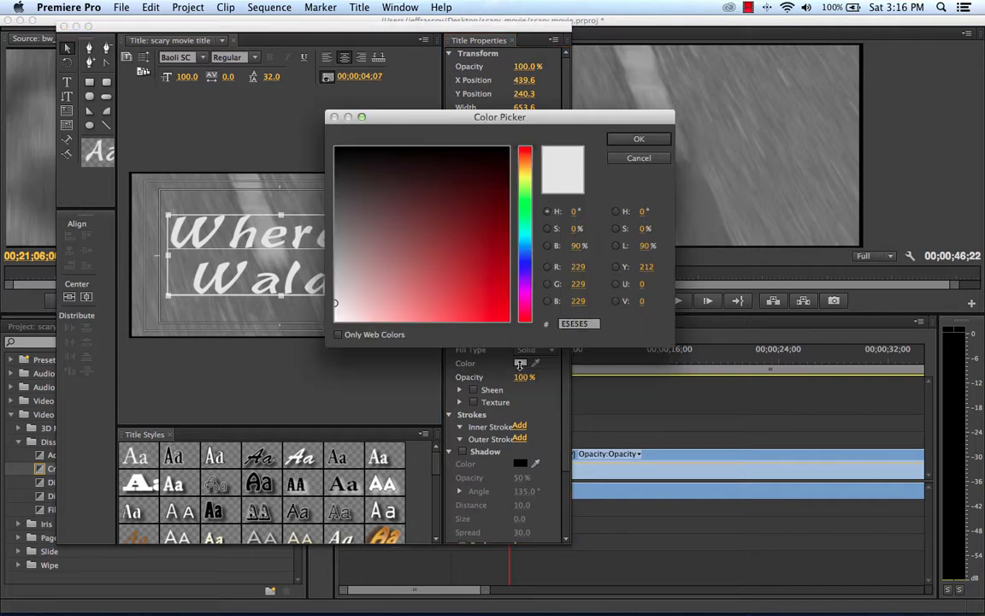
drag(392, 155, 503, 272)
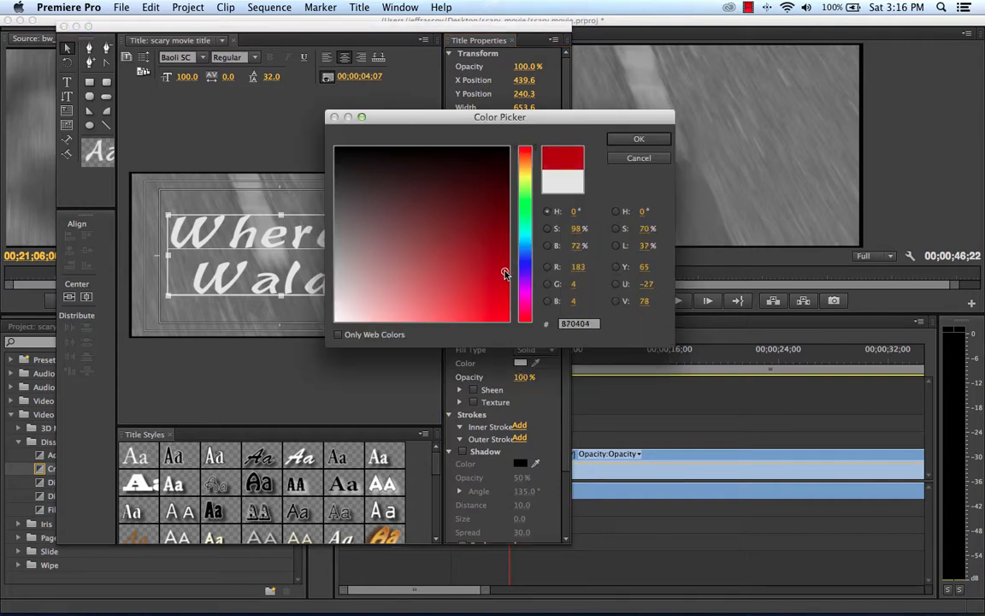
click(649, 141)
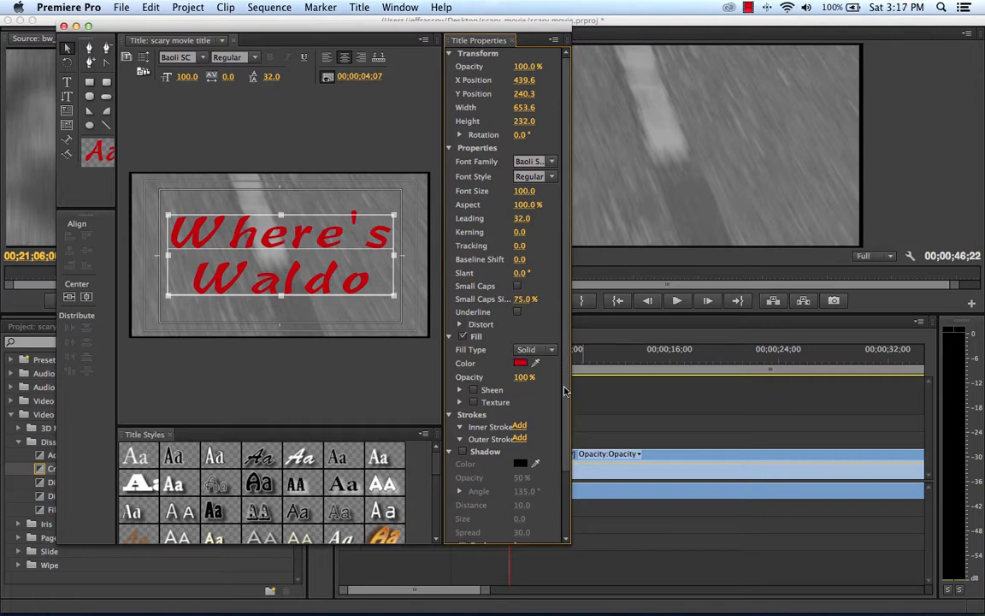
Step: Turn on a shadow for the title text and add an inner stroke of size 10
click(462, 451)
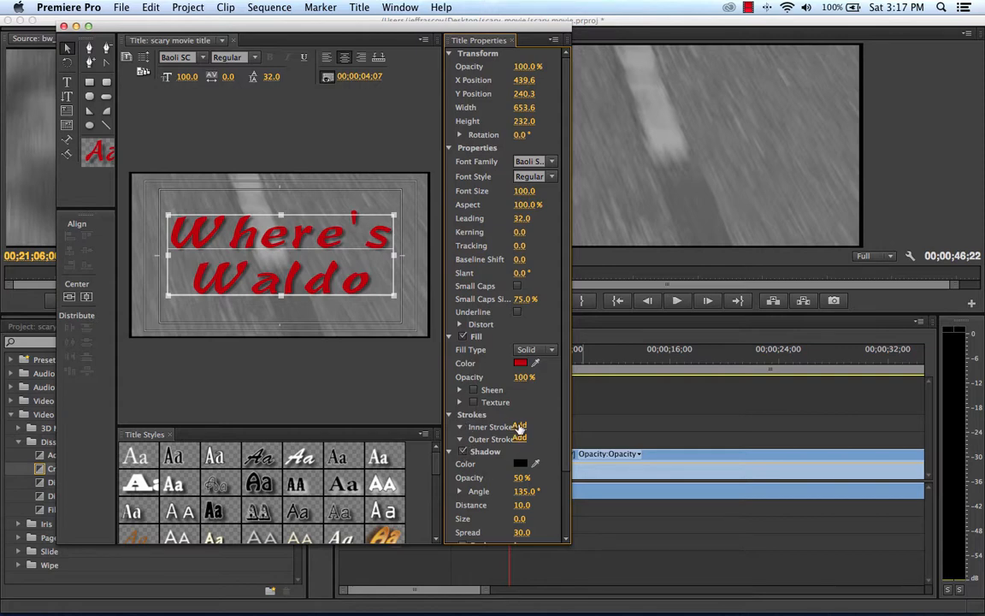
click(521, 426)
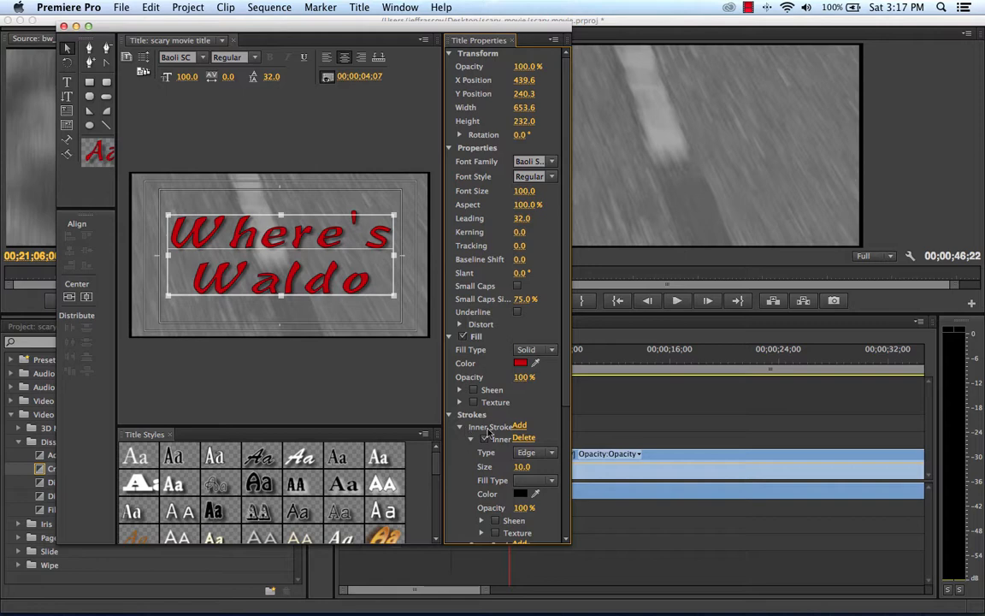
click(449, 414)
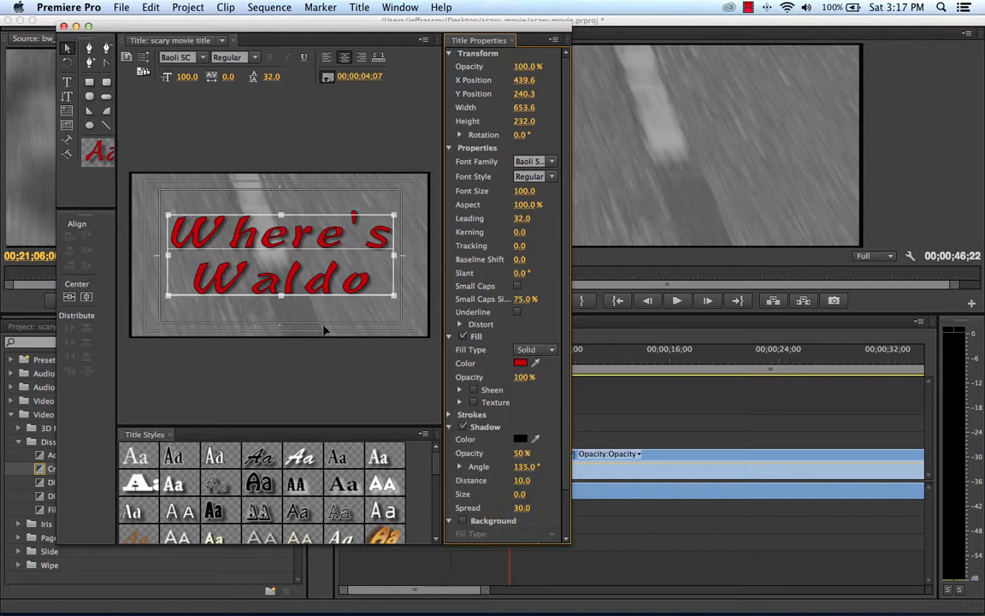
Step: Tighten the kerning after the W in "Where's" to -17 and after the W in "Waldo" to -19
click(252, 285)
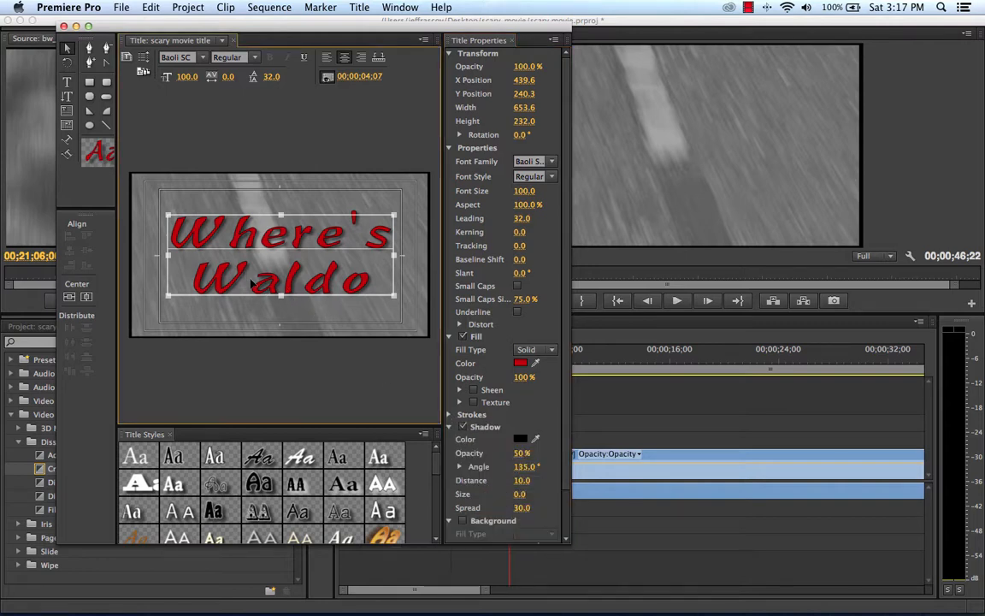
double_click(252, 285)
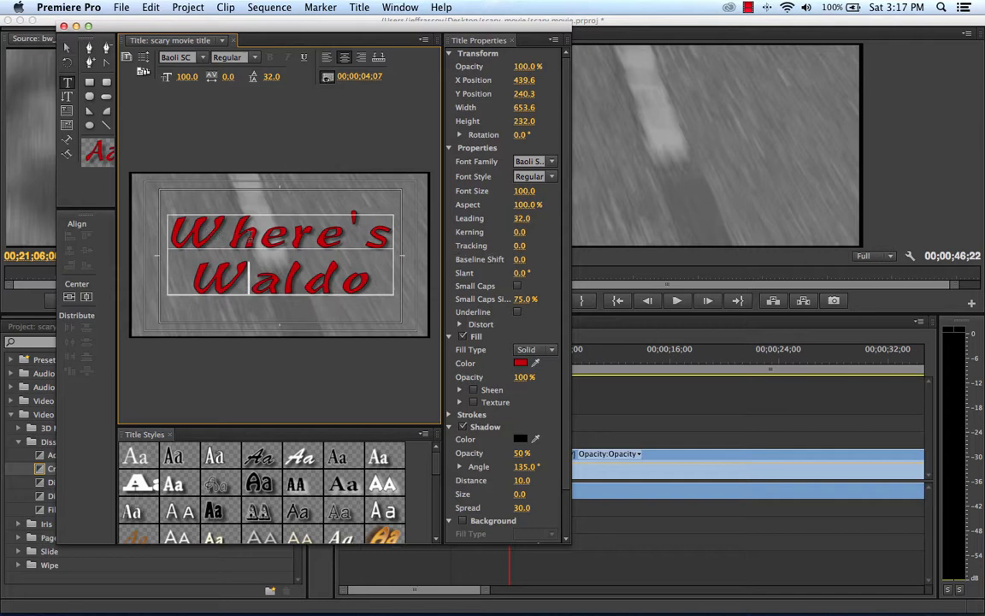
click(235, 234)
mouse_move(519, 236)
mouse_down()
mouse_move(494, 236)
mouse_move(505, 236)
mouse_up()
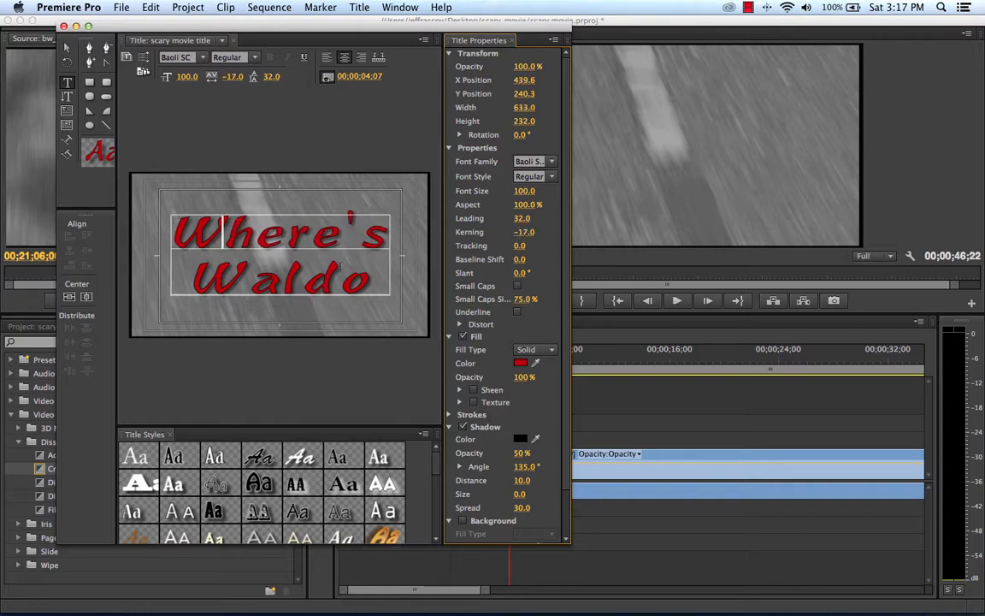
click(254, 286)
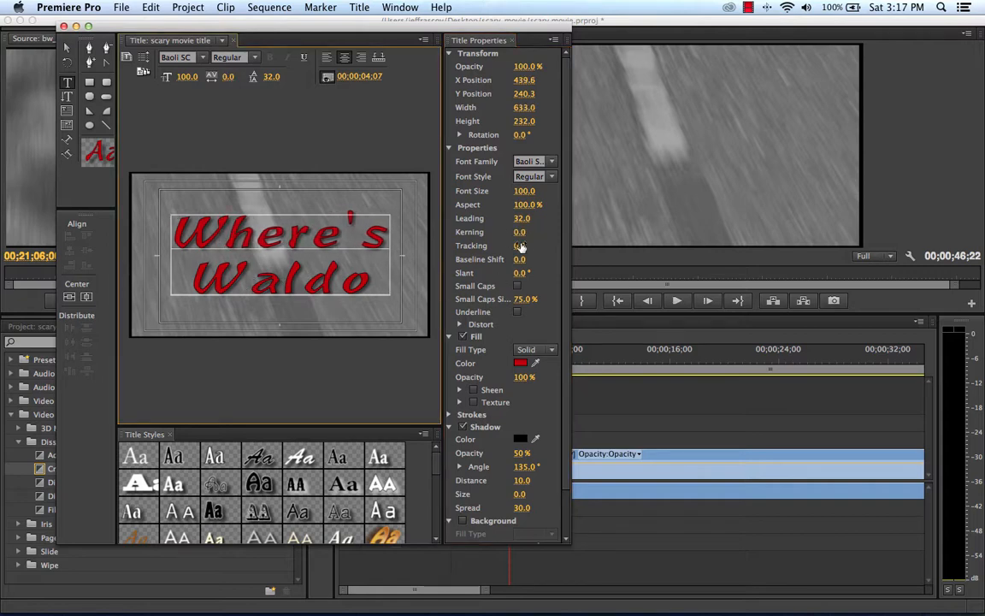
drag(517, 236, 505, 236)
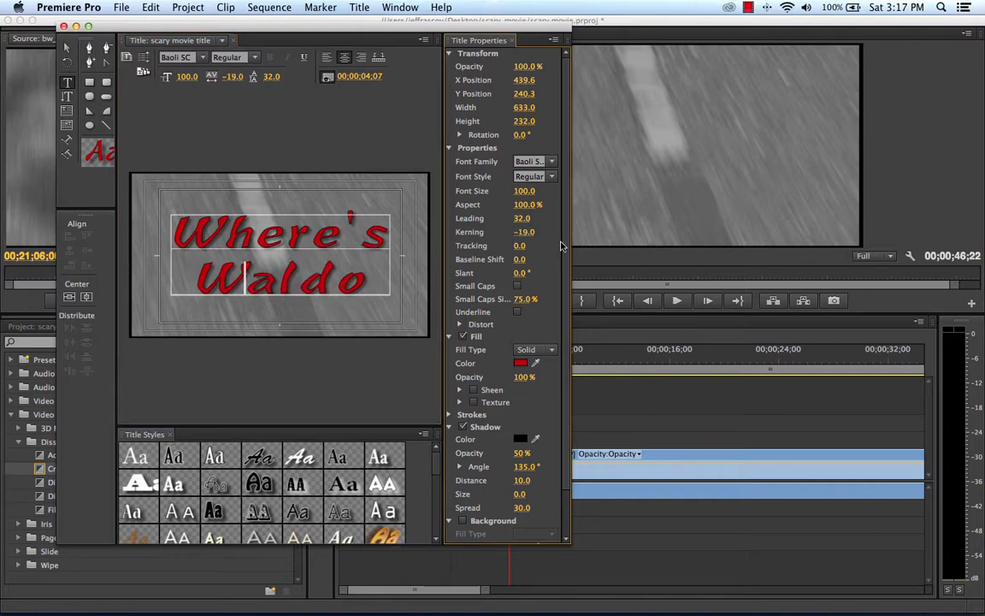
Step: Deselect the title text, close the title window and show the project's media items
click(66, 47)
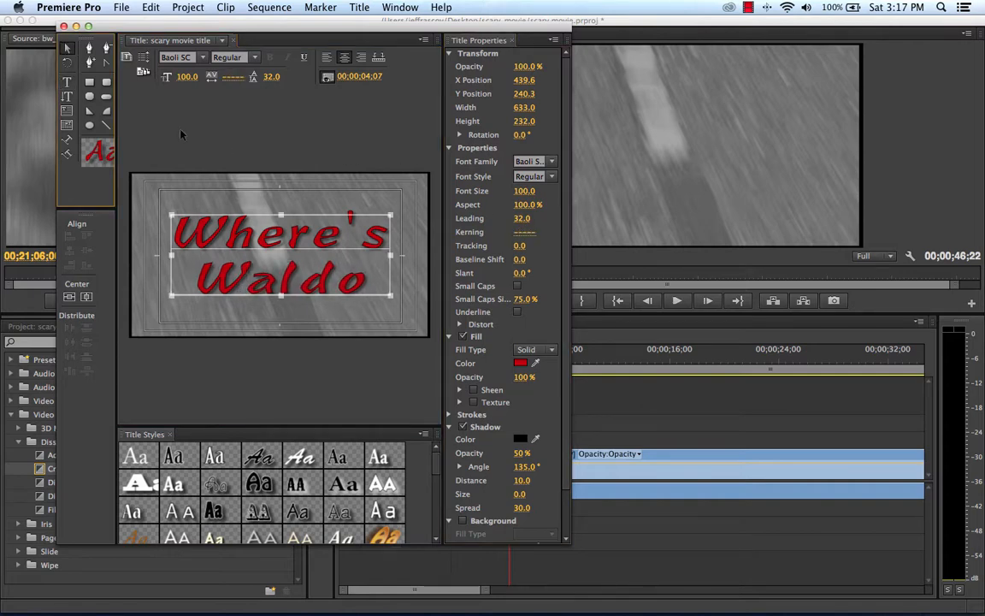
click(275, 190)
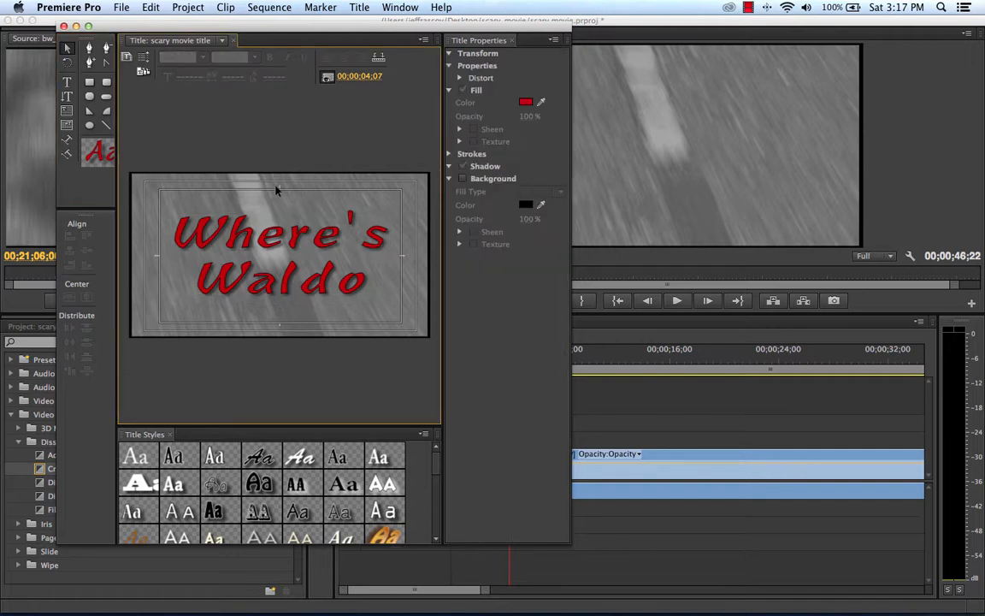
click(62, 27)
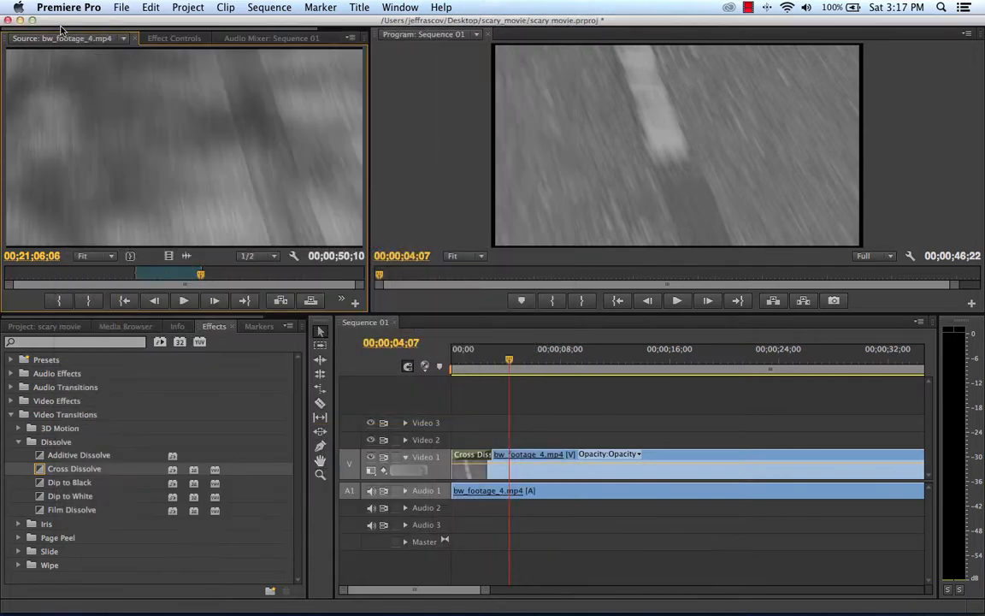
click(53, 329)
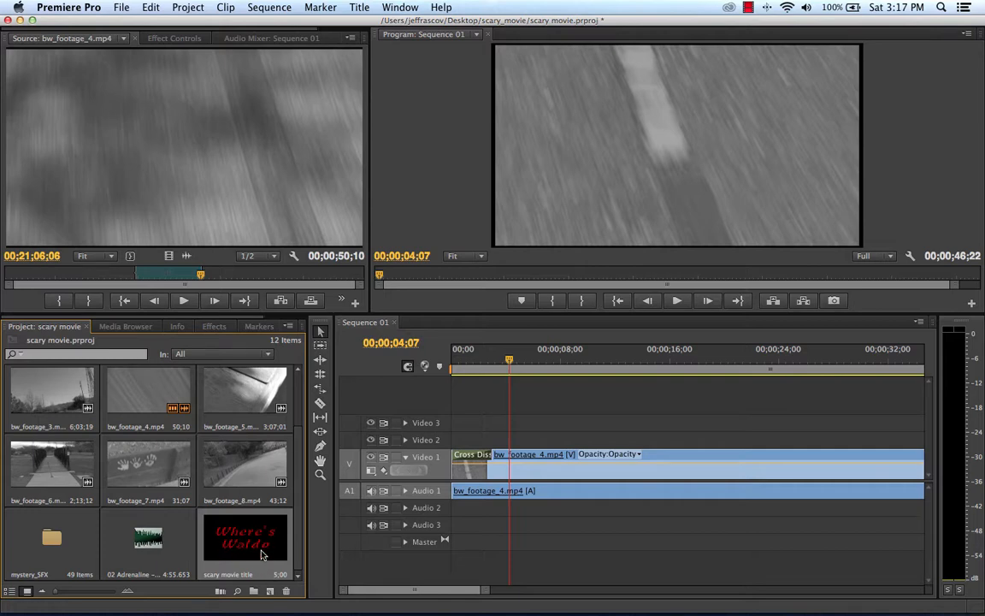
Step: Place the scary movie title on Video 2 at 00;00;04;07 and extend its end to about 14 seconds
drag(262, 554, 513, 445)
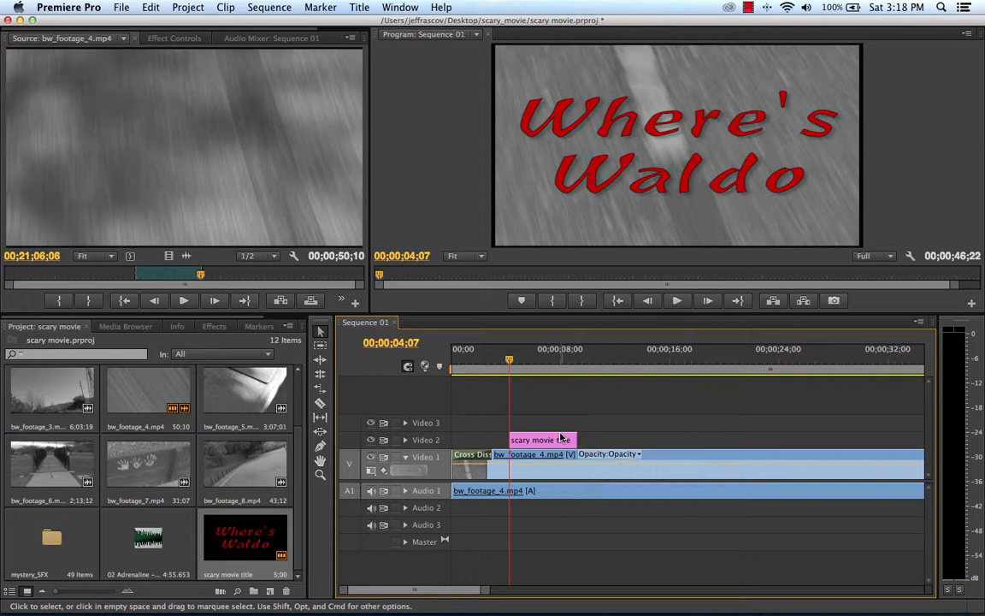
drag(576, 439, 643, 439)
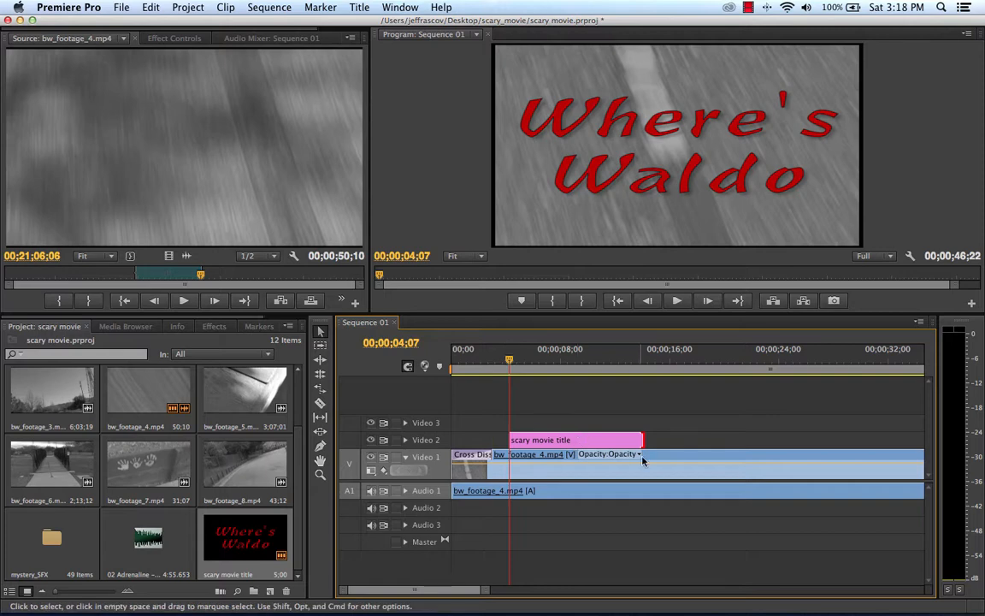
Step: Apply a Cross Dissolve to both the start and end of the title clip and play the sequence from the beginning
click(214, 326)
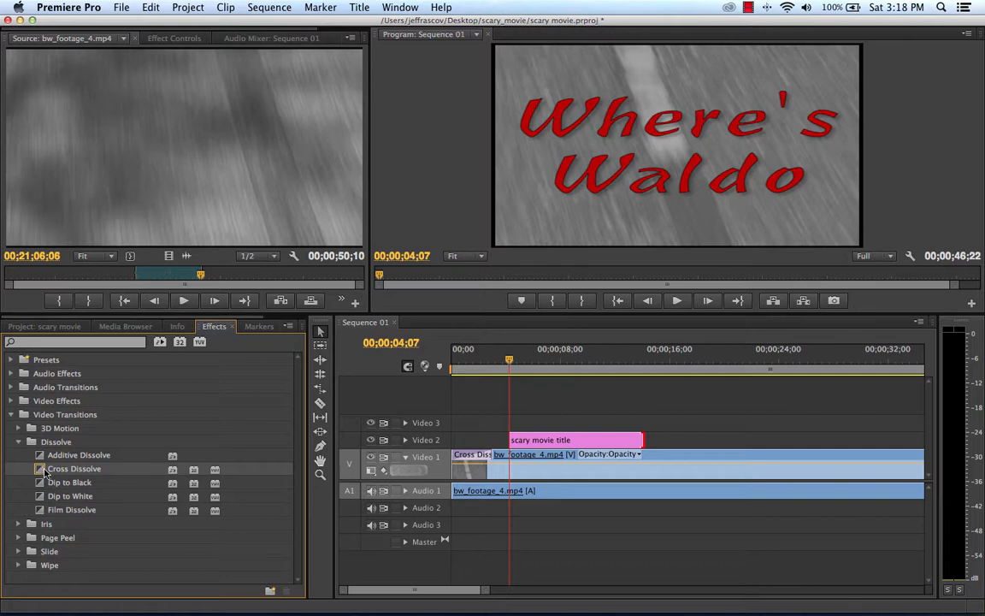
drag(45, 471, 513, 439)
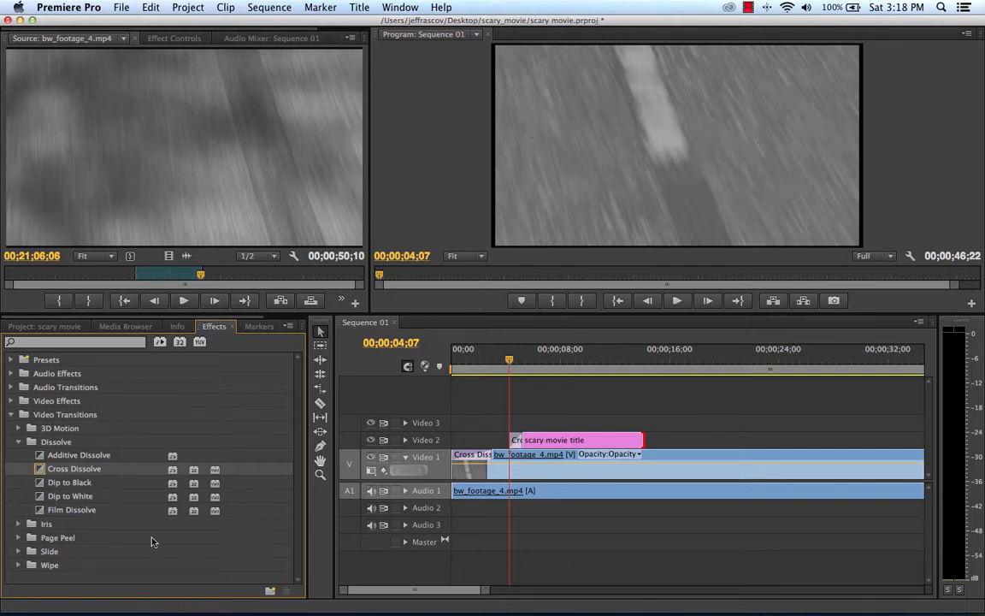
drag(48, 473, 637, 450)
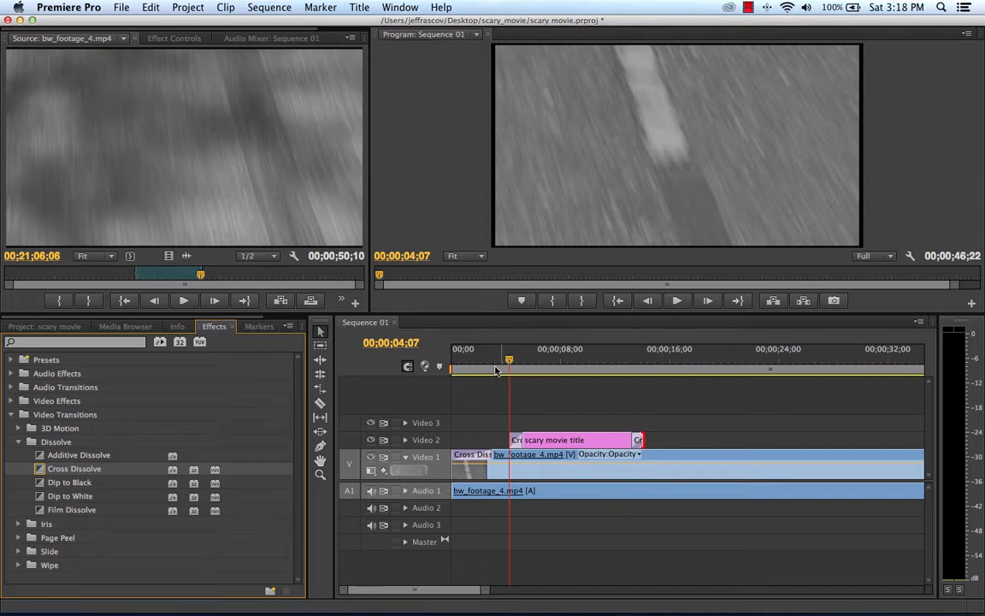
drag(496, 369, 419, 365)
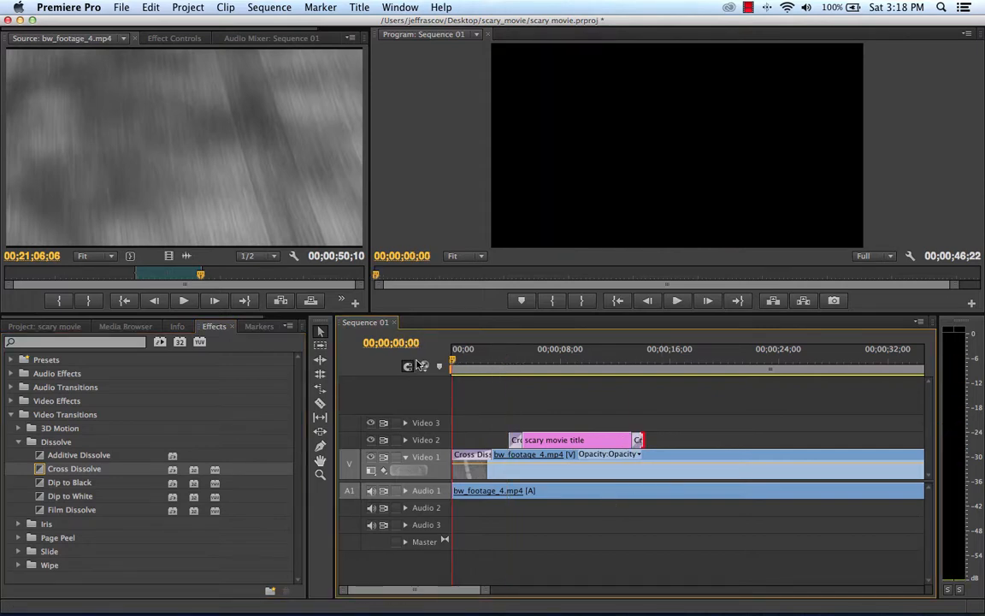
key(space)
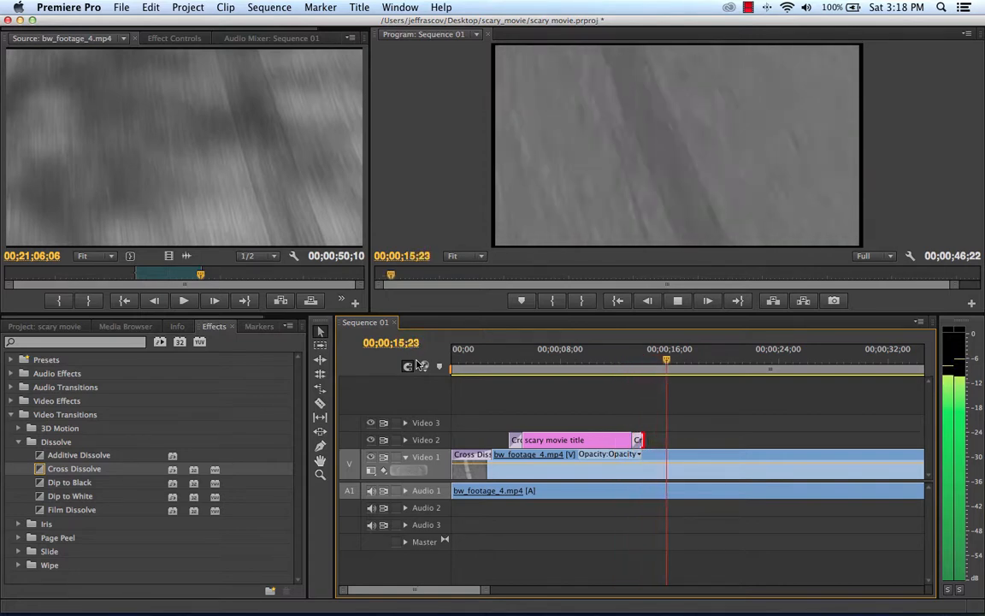
key(space)
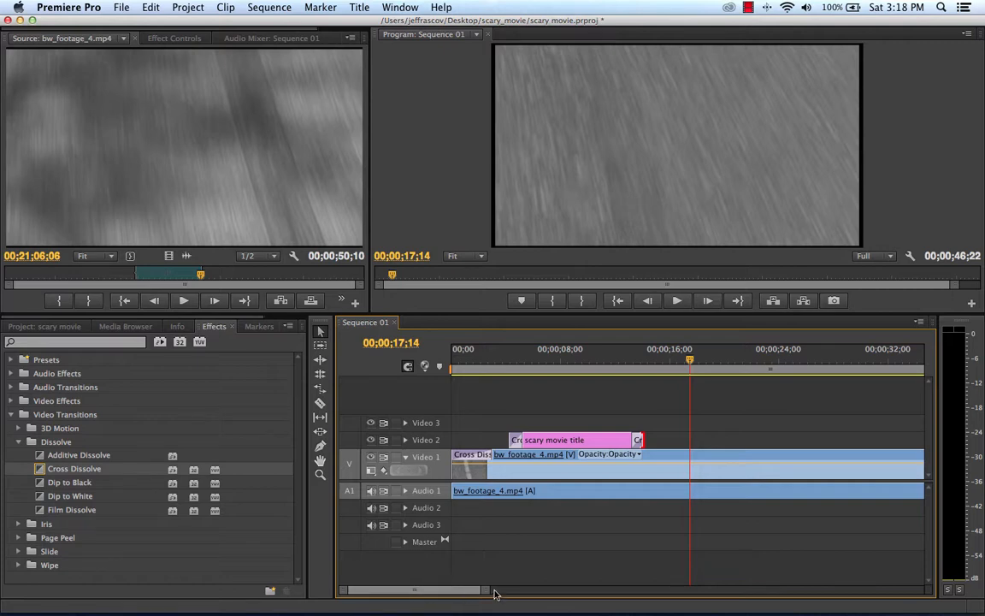
Step: Trim the end of the bw_footage_4.mp4 clip on Video 1 to 00;00;19;18 and play through to its end
drag(485, 593, 538, 589)
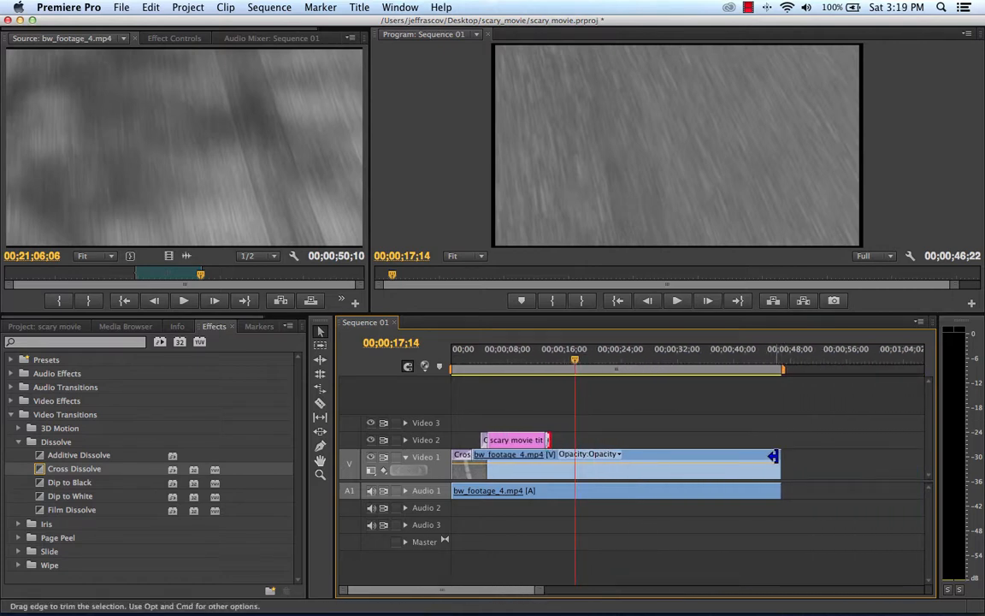
drag(774, 459, 572, 459)
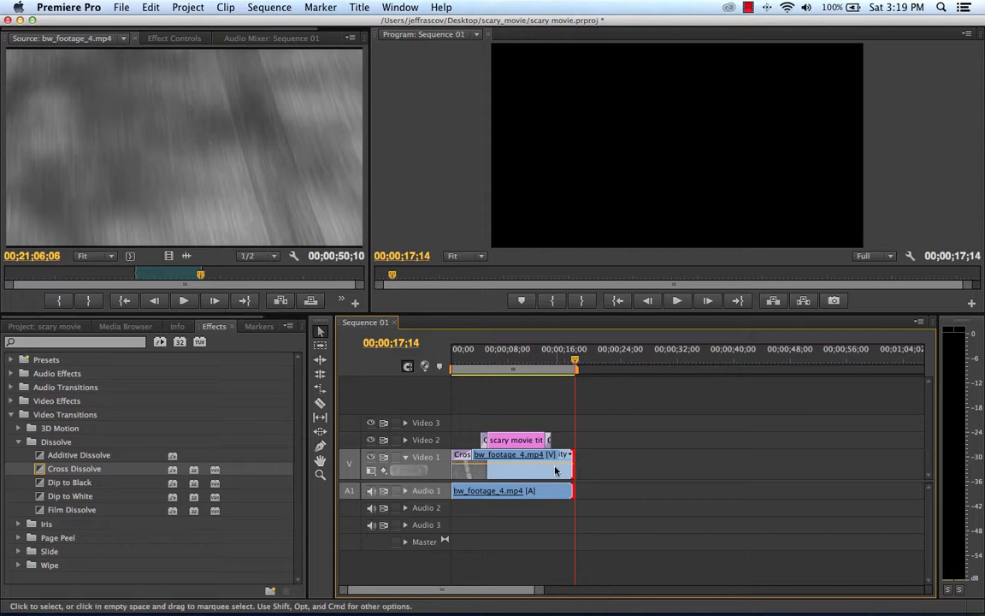
drag(572, 460, 587, 463)
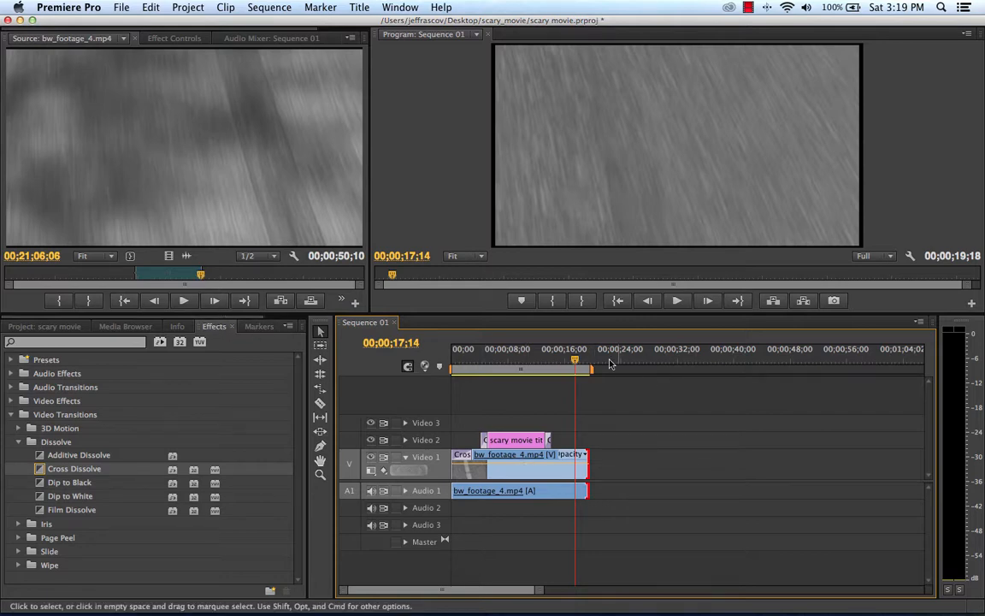
key(space)
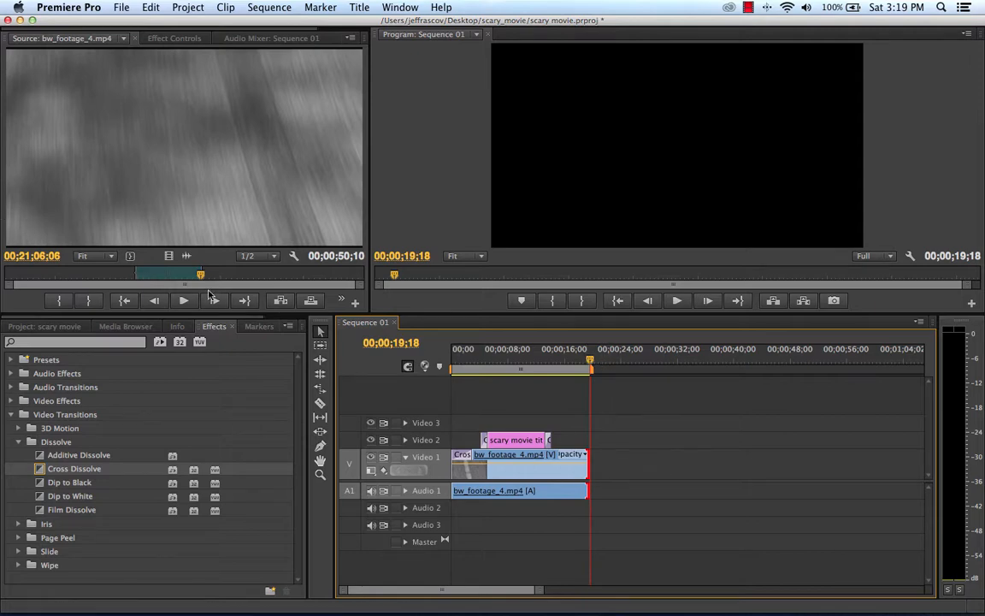
Step: Review the source bw_footage_4.mp4 and mark the bridge-to-water section from 00;21;17;26 to 00;21;35;10
mouse_move(200, 275)
mouse_down()
mouse_move(229, 275)
mouse_move(218, 275)
mouse_up()
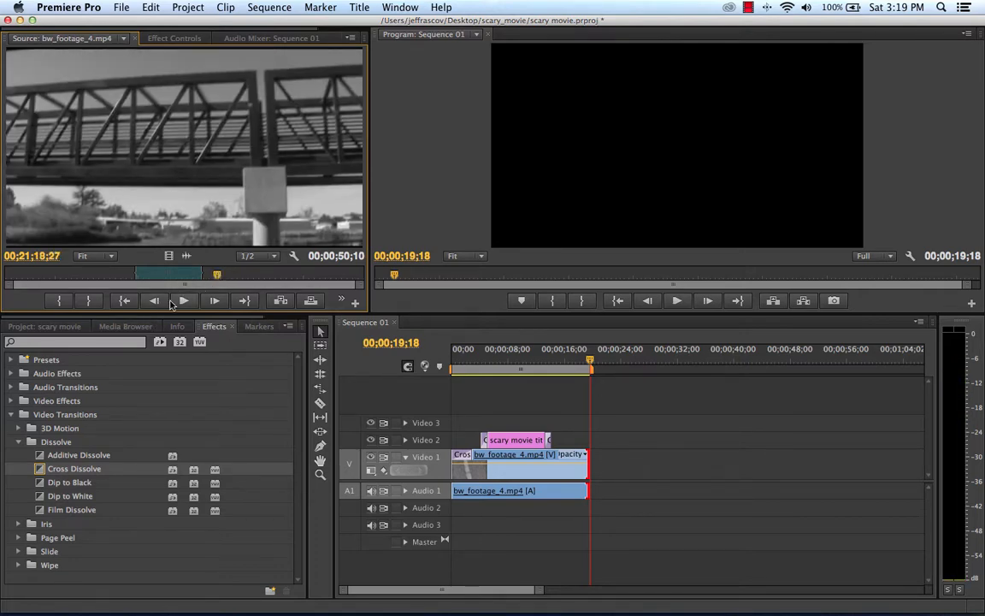
click(184, 300)
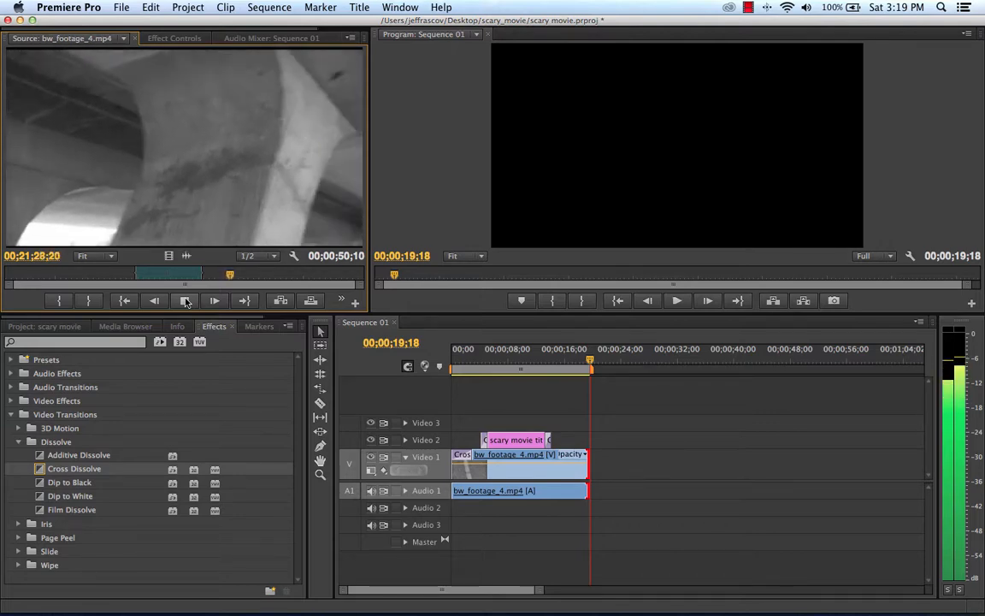
click(185, 301)
drag(233, 276, 219, 276)
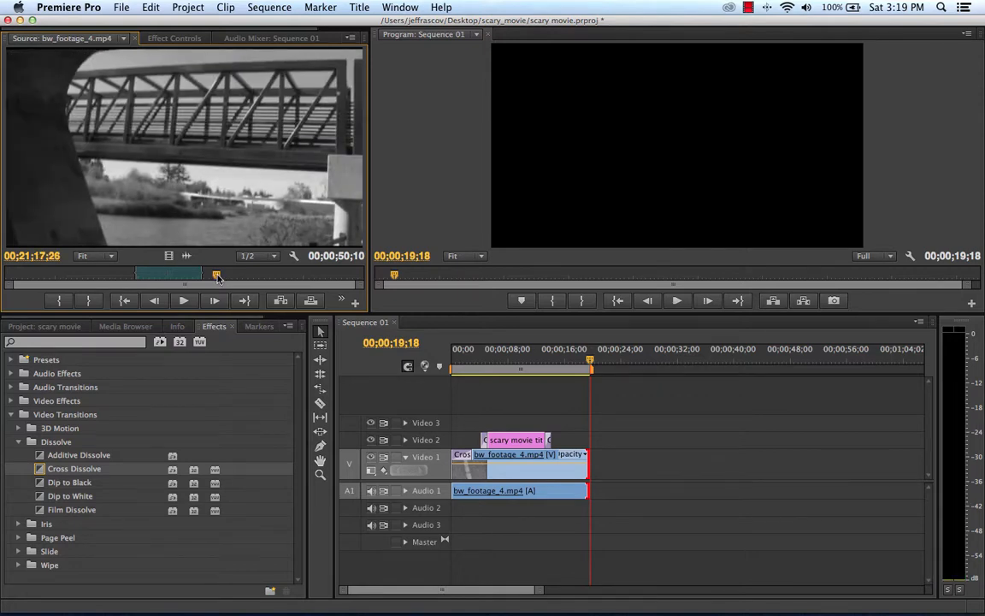
click(57, 301)
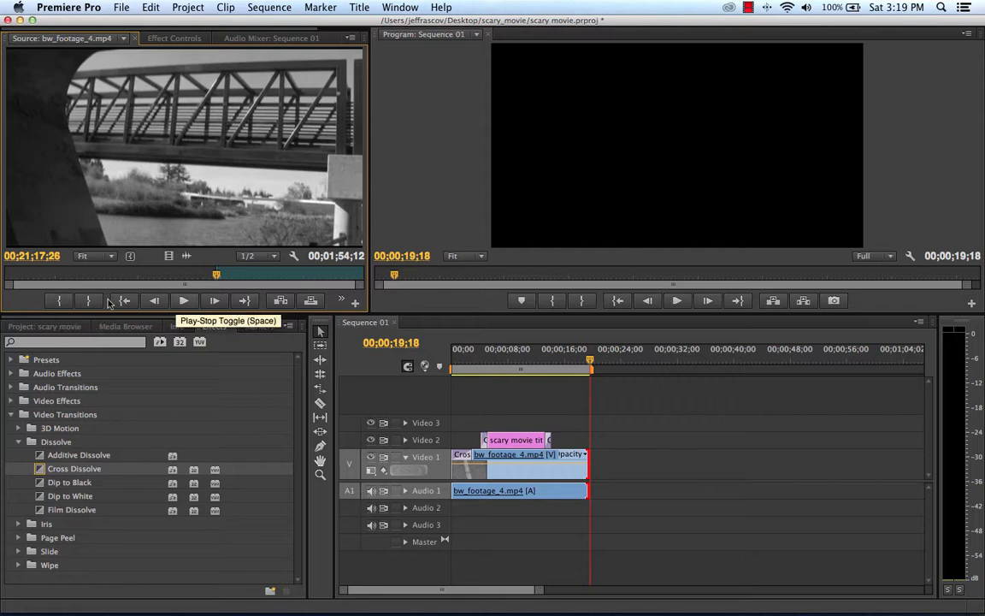
click(183, 301)
drag(220, 275, 242, 280)
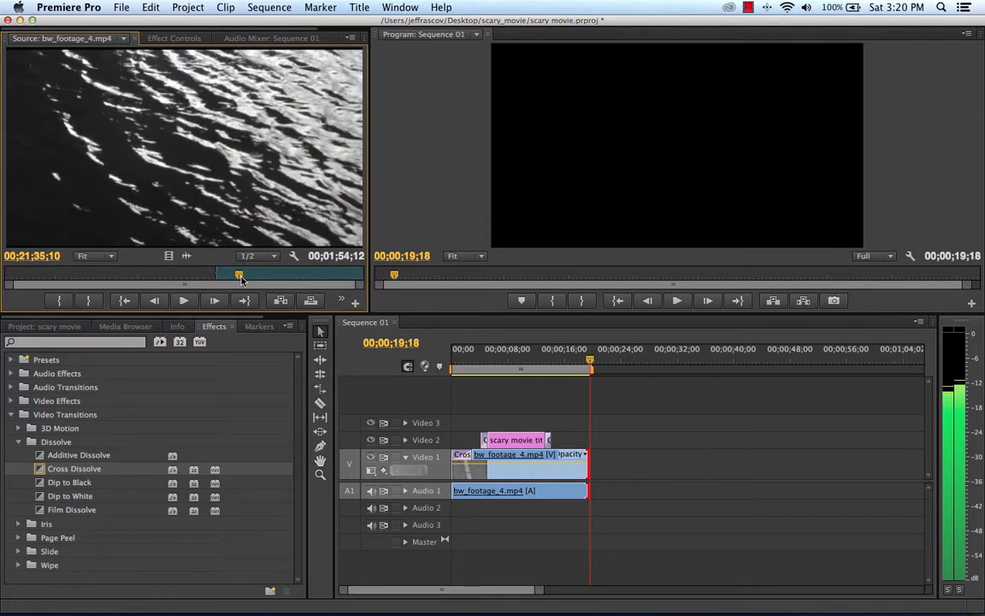
click(87, 301)
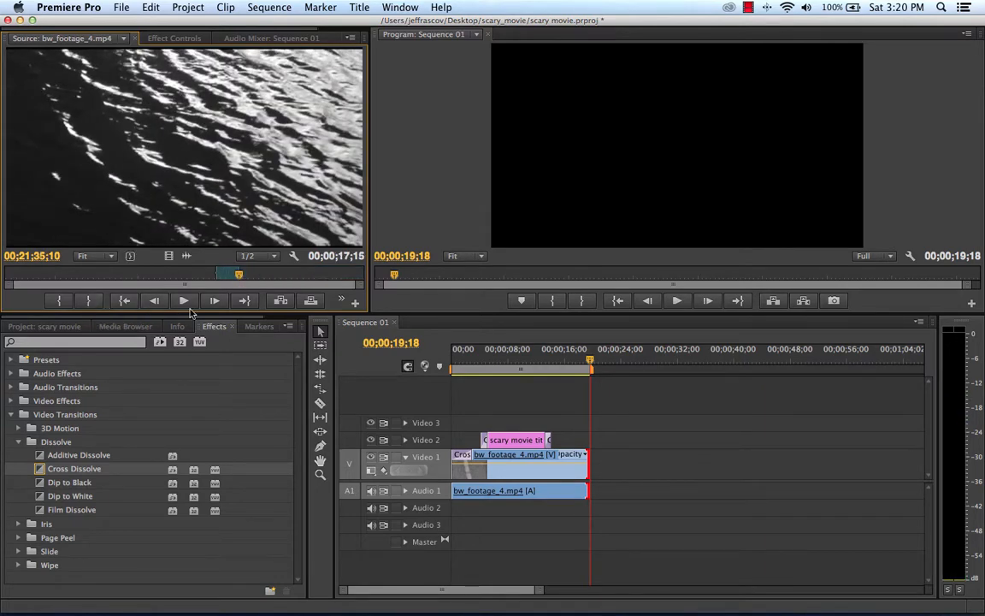
Step: Insert the marked footage after the first clip in the sequence and play the whole sequence from the start
click(284, 302)
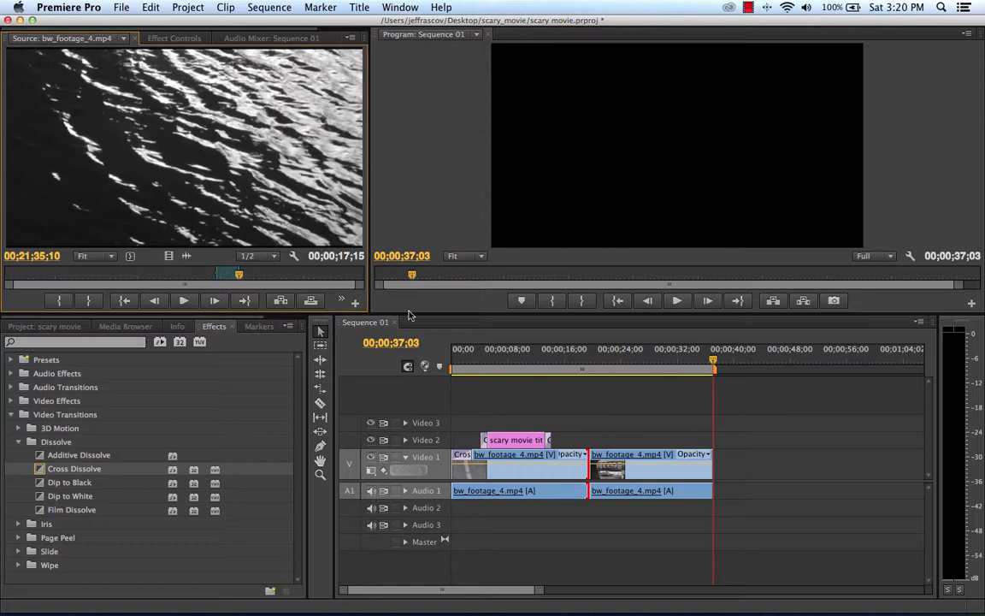
drag(718, 365, 449, 382)
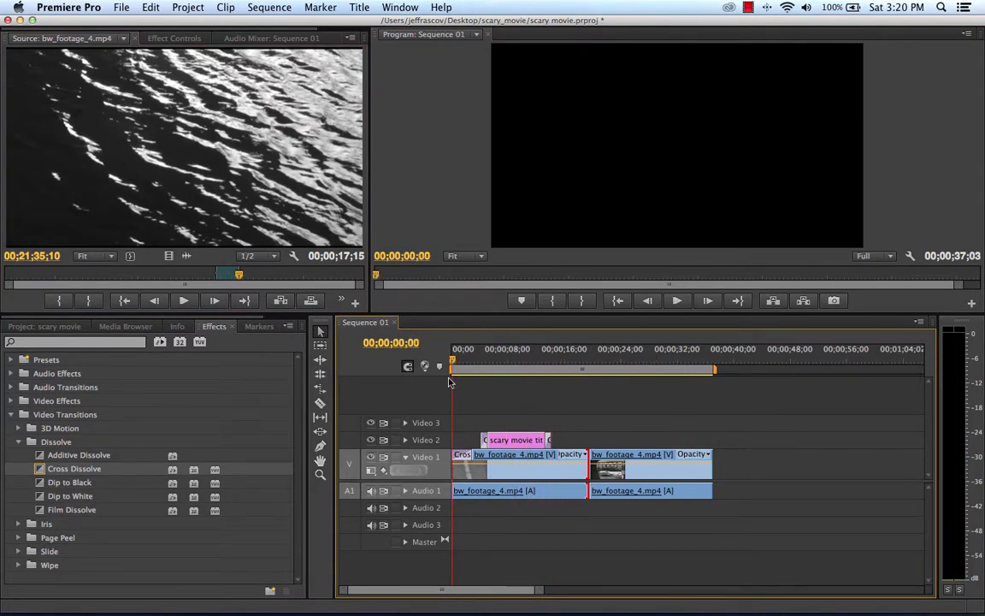
key(space)
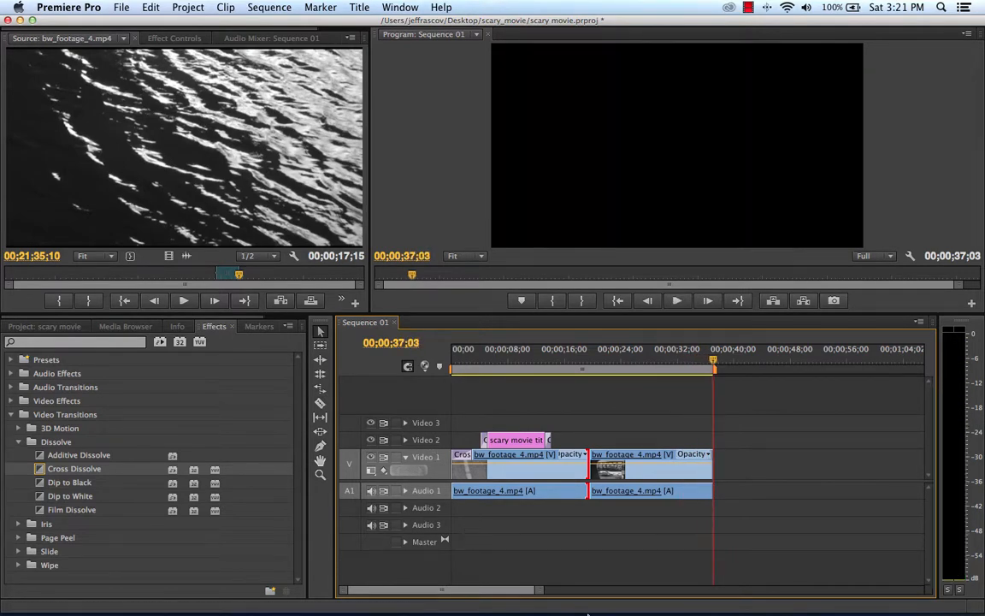
Step: Extend the end of the second bw_footage_4.mp4 clip to 00;00;42;13 and play across the cut between the clips
drag(718, 463, 754, 462)
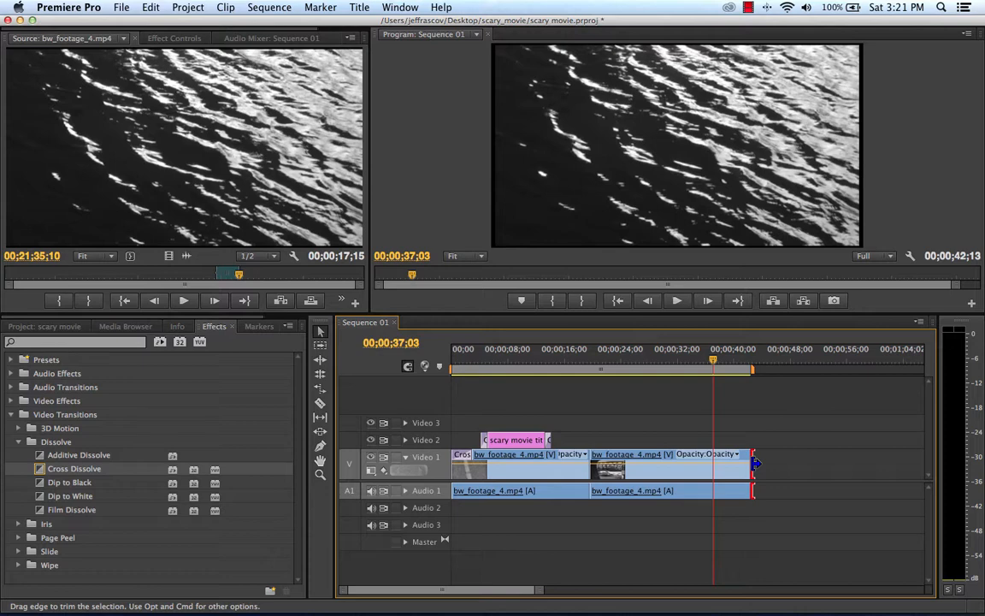
click(581, 348)
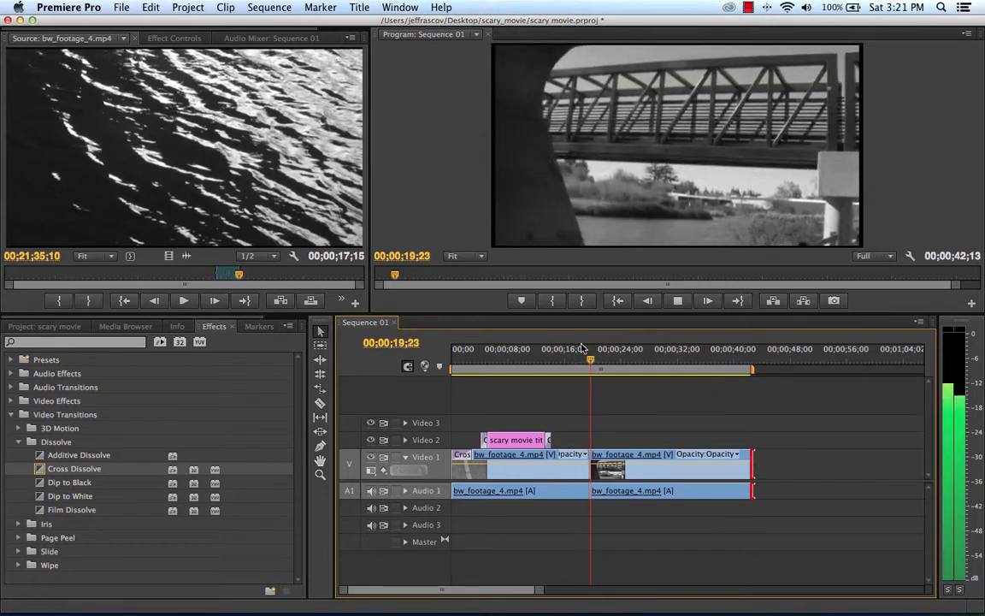
key(space)
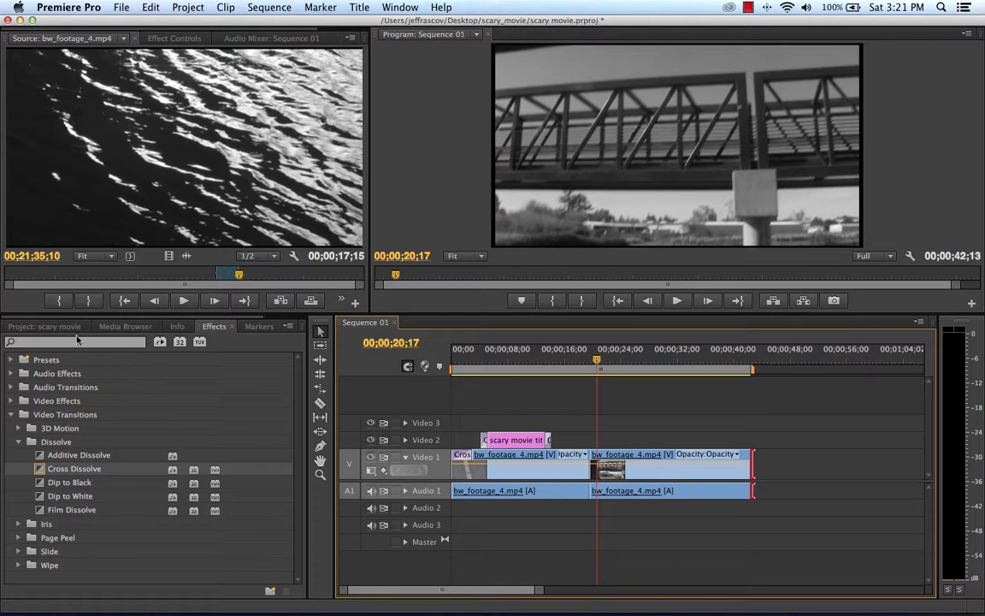
Step: Add a Cross Dissolve at the cut between the two bw_footage_4.mp4 clips on Video 1 and play through it
click(101, 468)
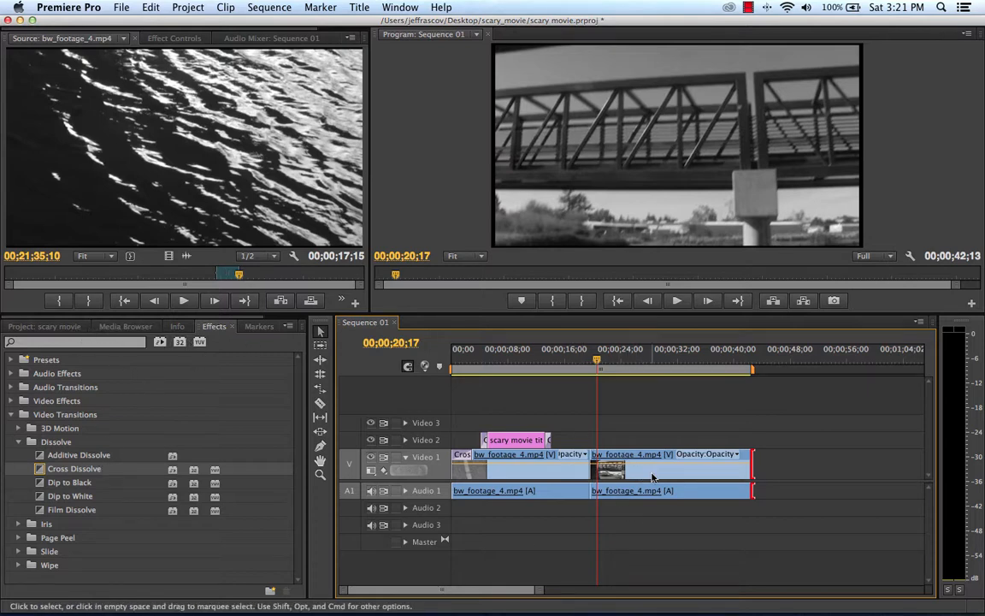
click(41, 474)
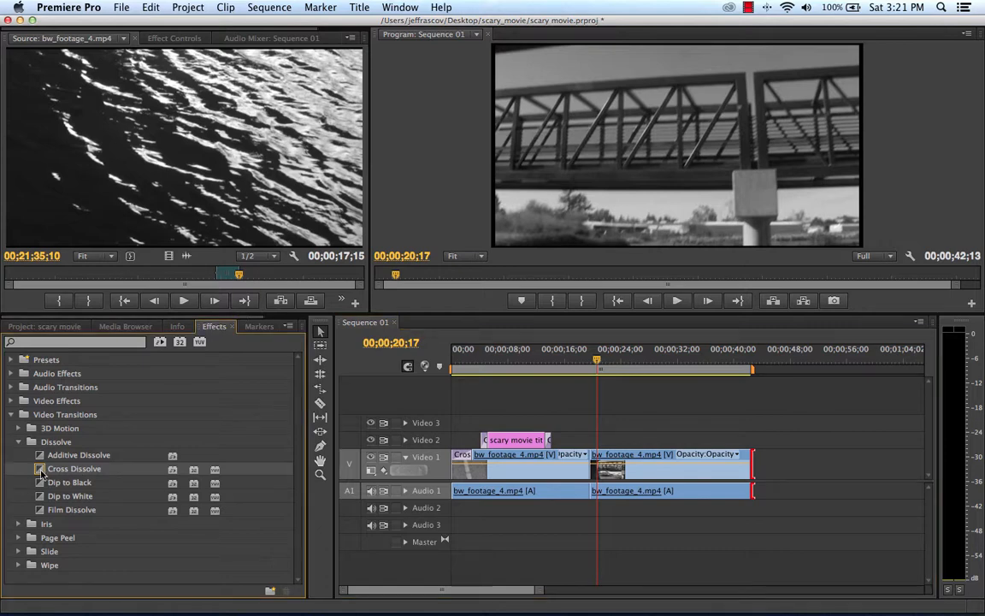
drag(41, 473, 591, 461)
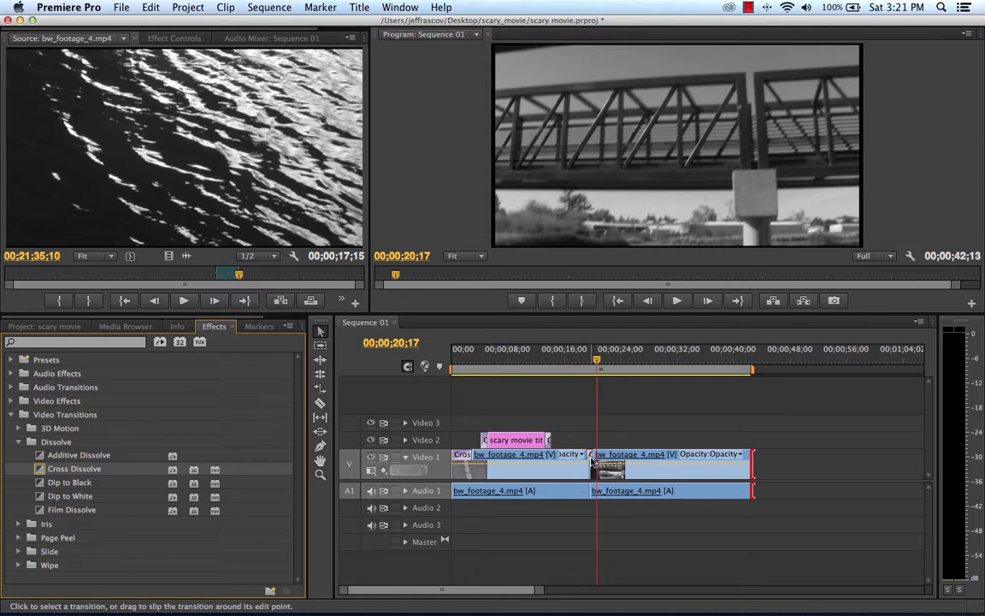
drag(596, 359, 576, 360)
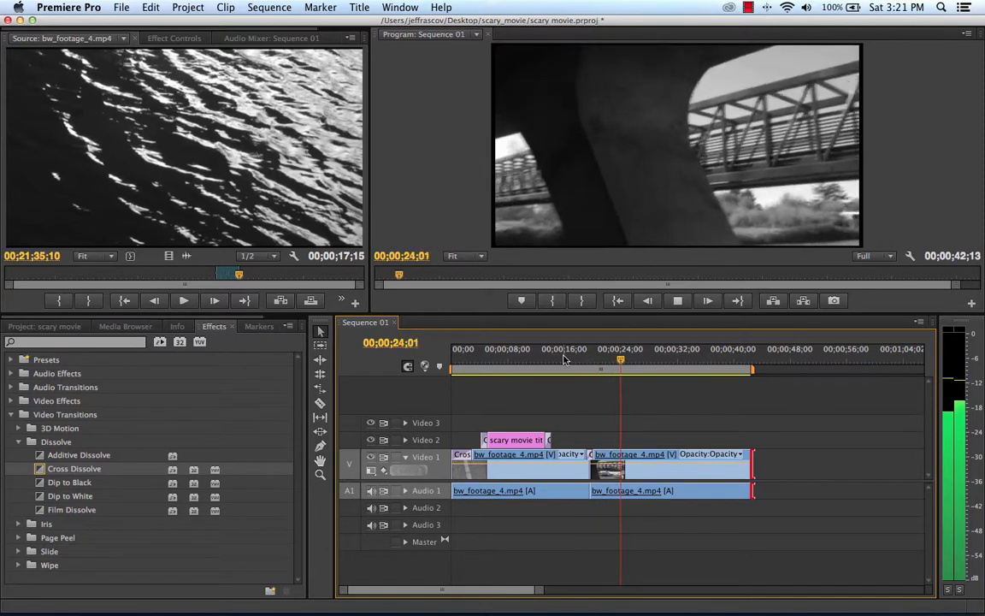
key(space)
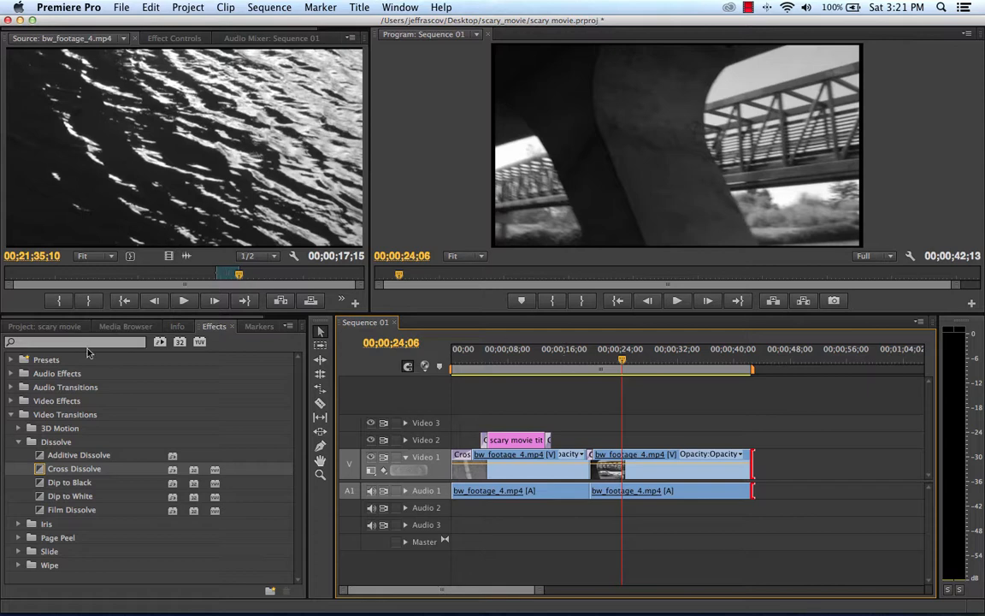
Step: Add the 02 Adrenaline - Full Version.mp3 music to the Audio 2 track from the start of the sequence
click(73, 326)
scroll(169, 518, down, 1)
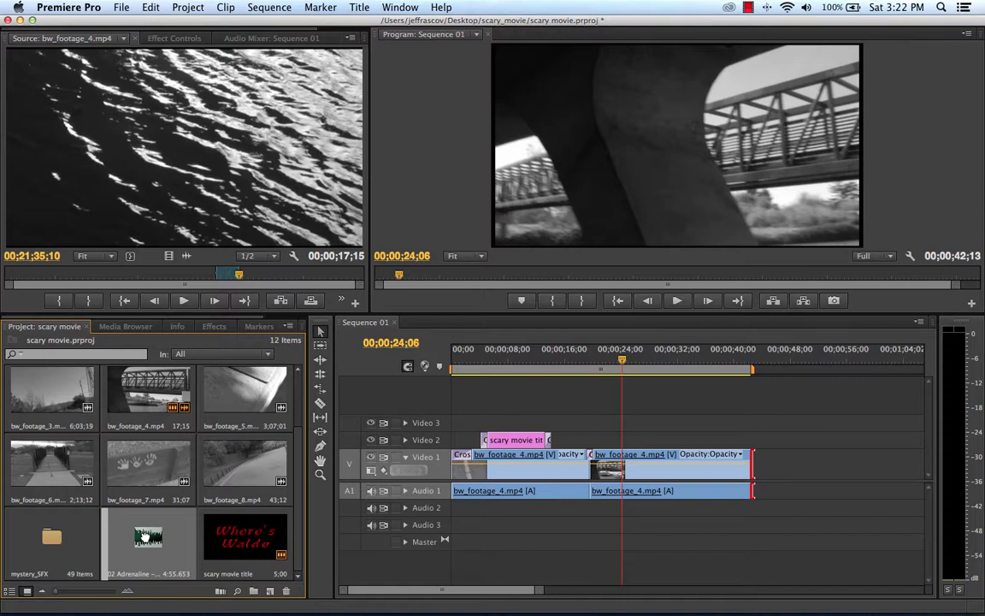
drag(145, 536, 148, 540)
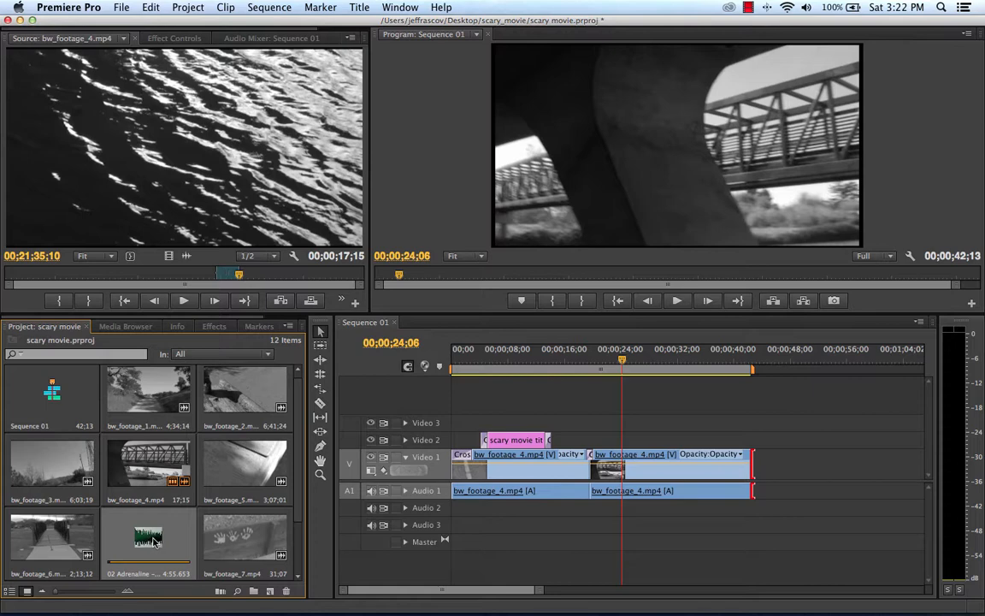
drag(155, 541, 438, 508)
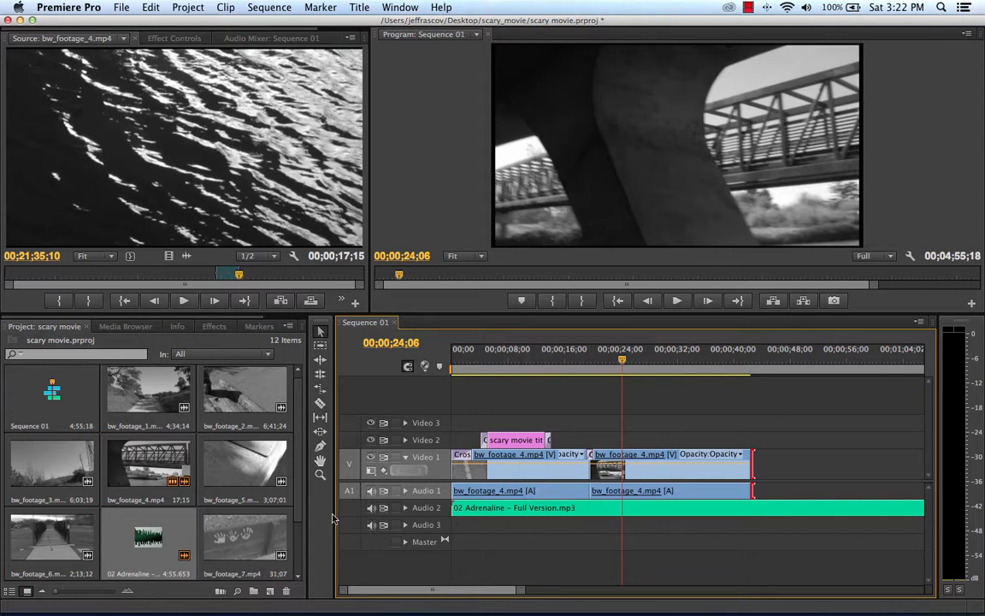
Step: Mute the footage sound on Audio 1, play the sequence from the start with the music, and replay the cut between the clips
click(370, 491)
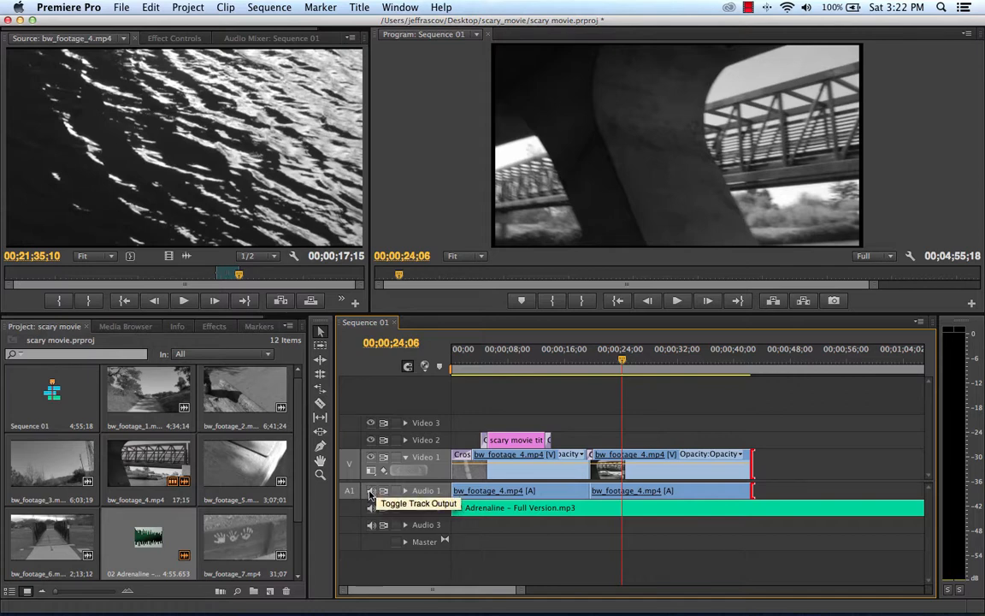
click(369, 493)
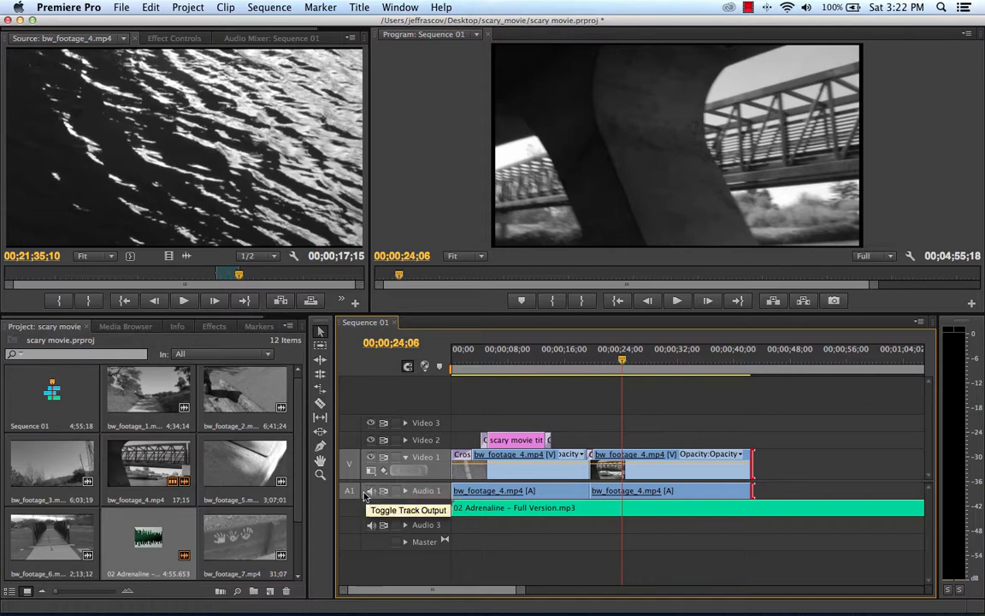
click(371, 492)
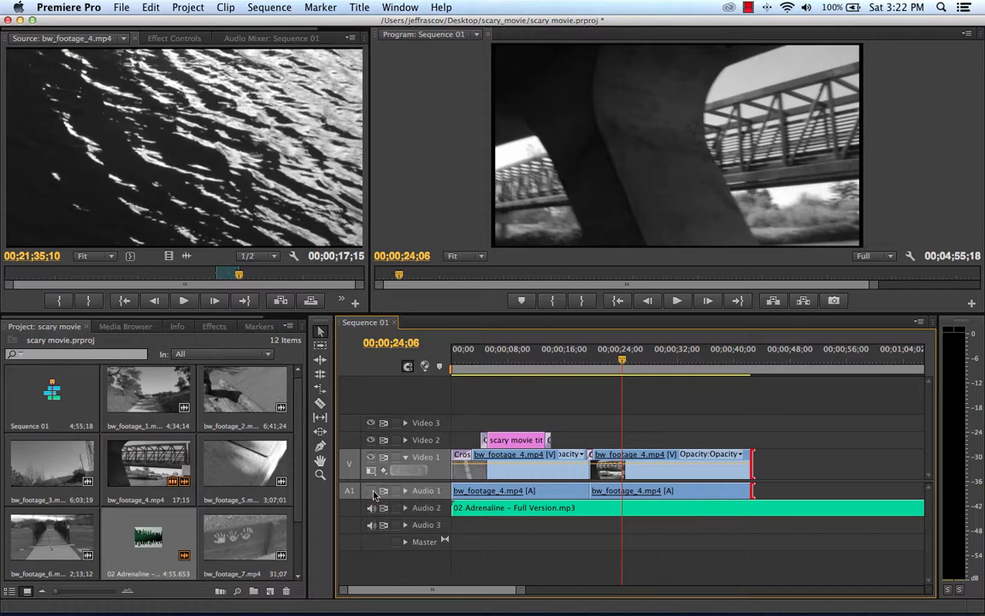
drag(622, 360, 432, 369)
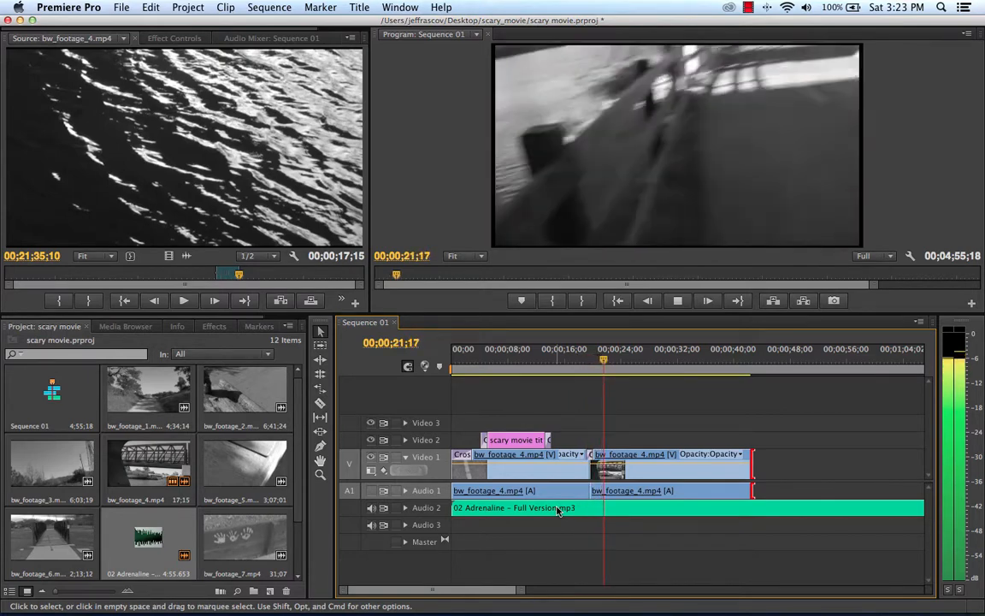
key(space)
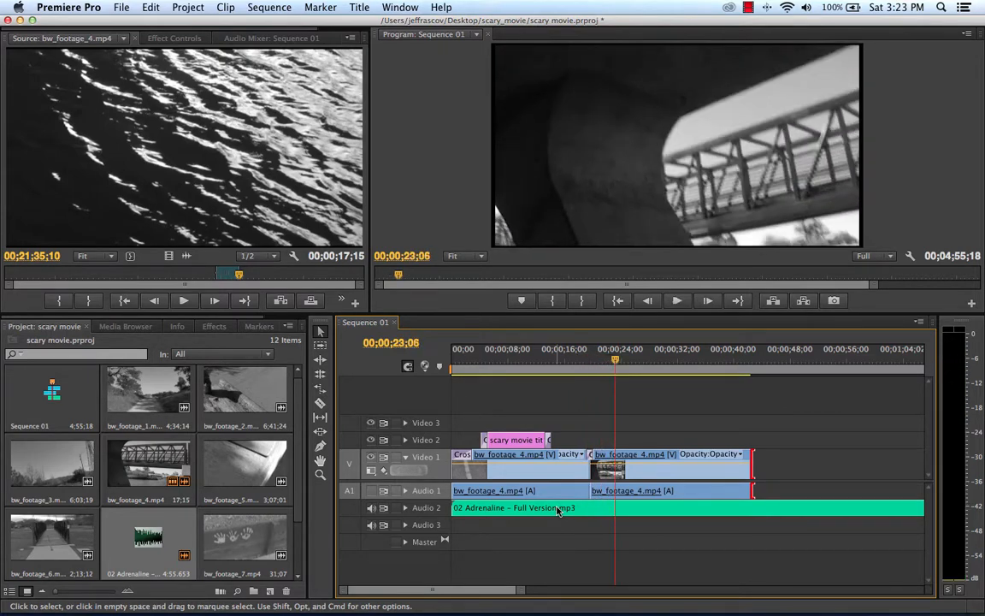
drag(582, 359, 560, 355)
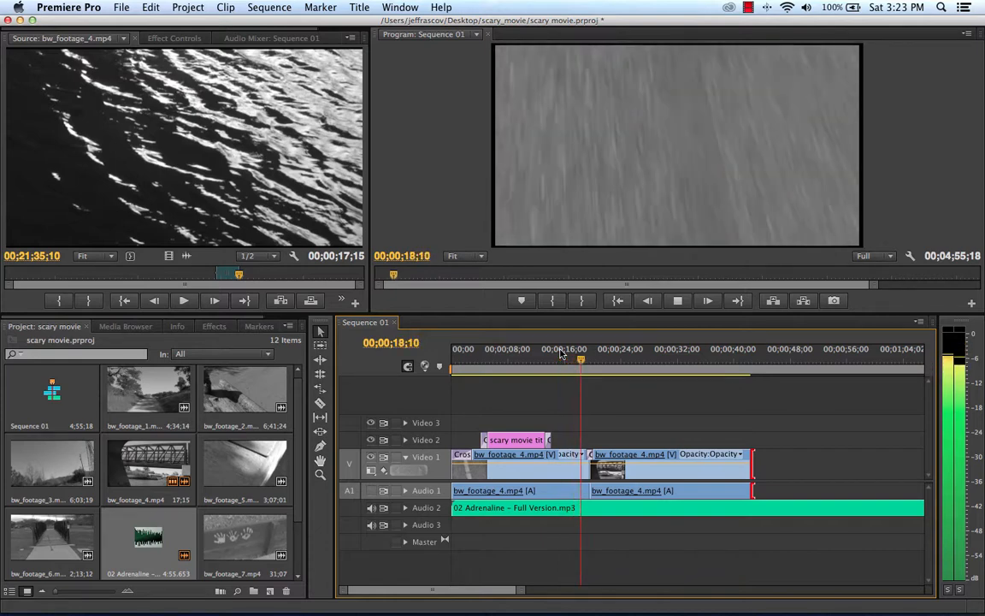
Step: Play the sequence through the second bw_footage_4.mp4 clip and move the playhead to 00;00;41;29 near its end
key(space)
key(space)
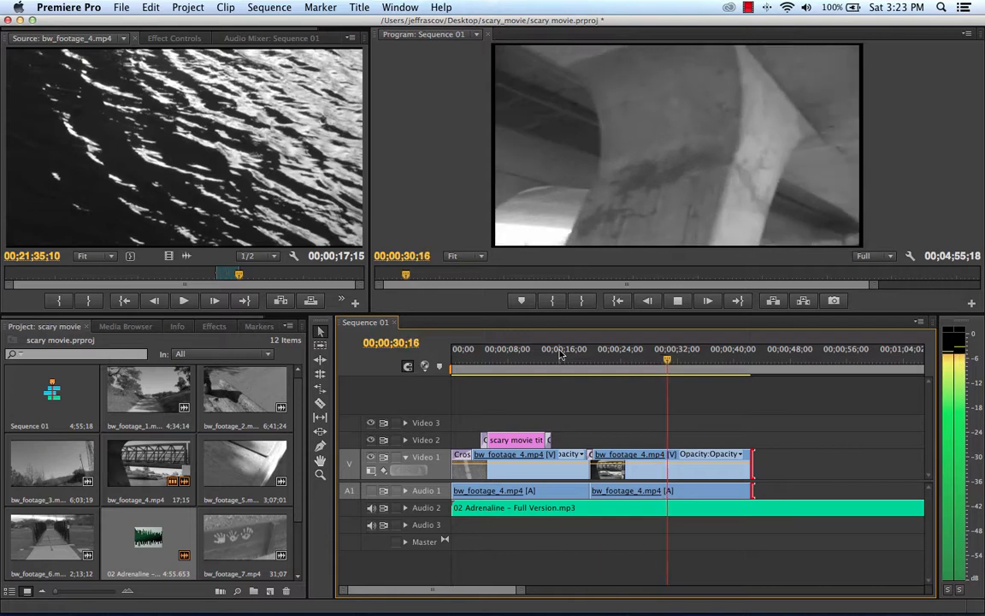
key(space)
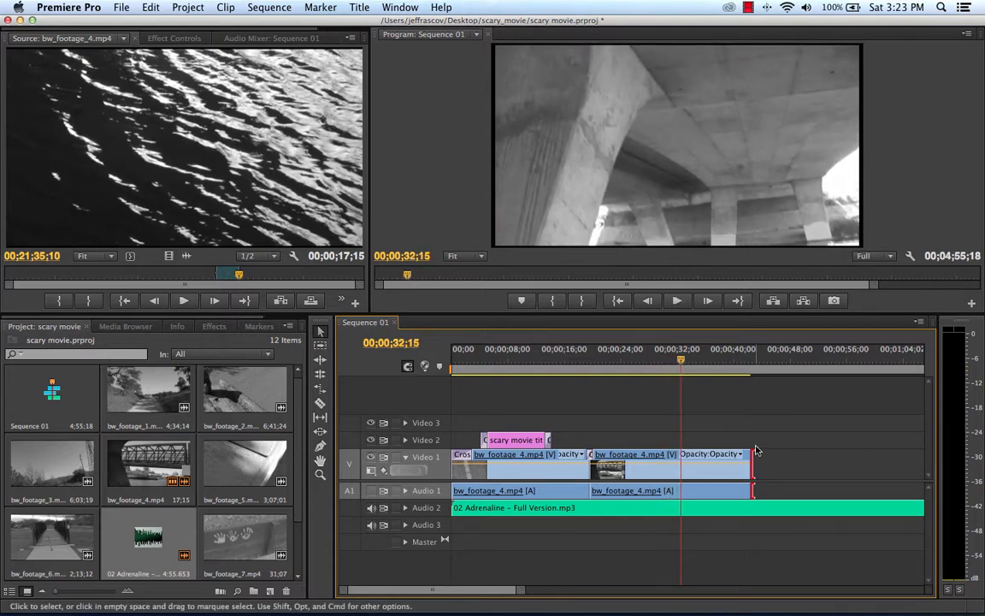
drag(694, 366, 747, 366)
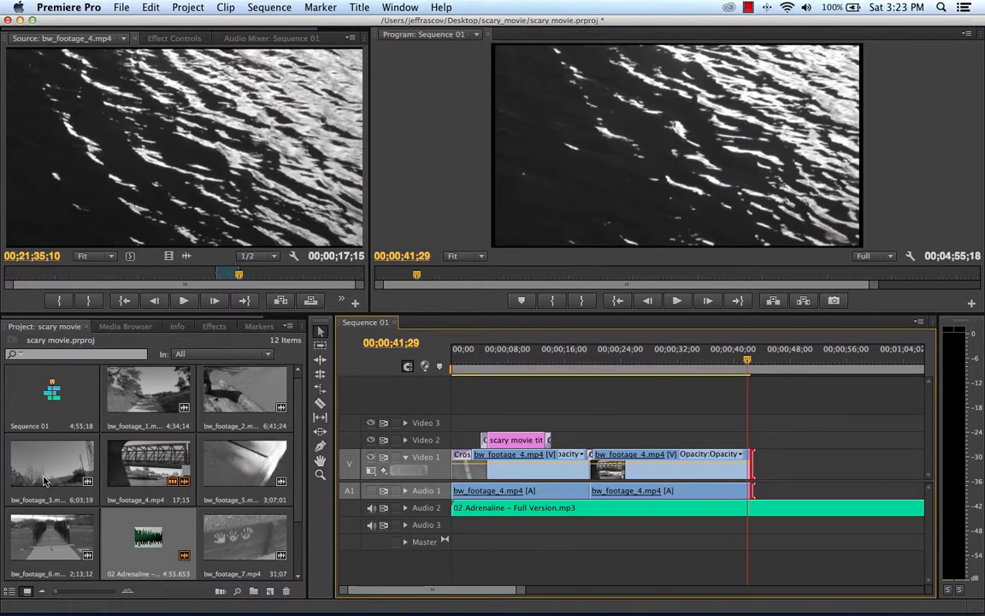
Step: Load bw_footage_6.mp4 as the source clip and cue the swinging rings shot at 00;29;47;04
scroll(74, 475, down, 1)
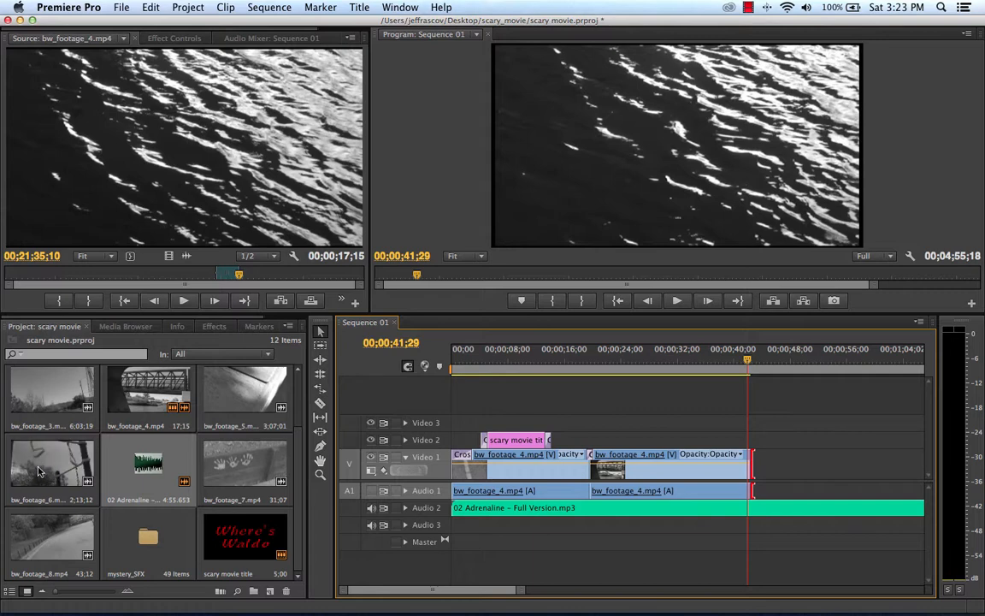
double_click(41, 471)
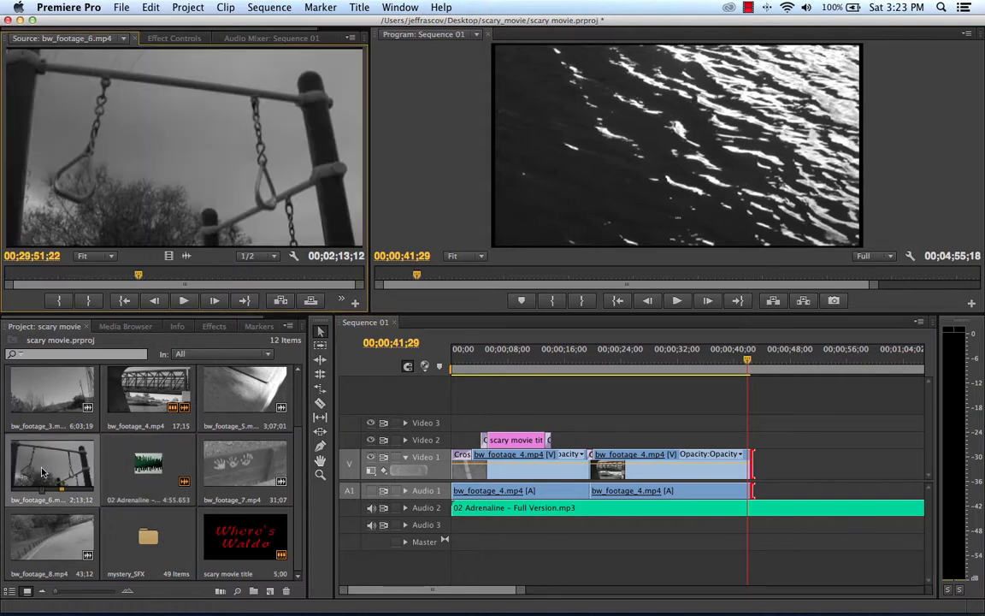
drag(142, 277, 128, 276)
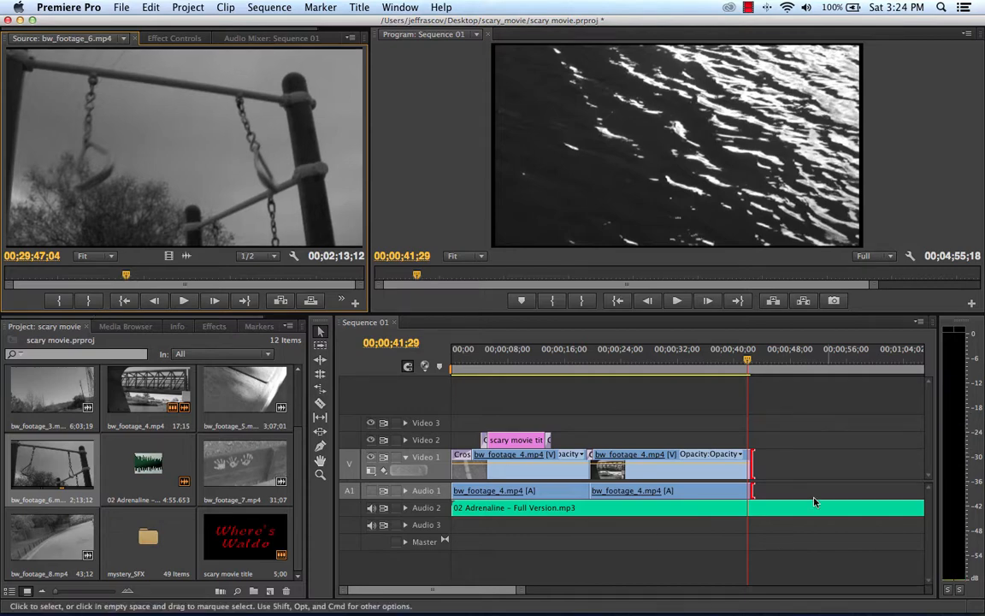
Step: Play the end of the last bw_footage_4.mp4 clip with the music and move the sequence playhead to 00;00;44;29
click(741, 363)
key(space)
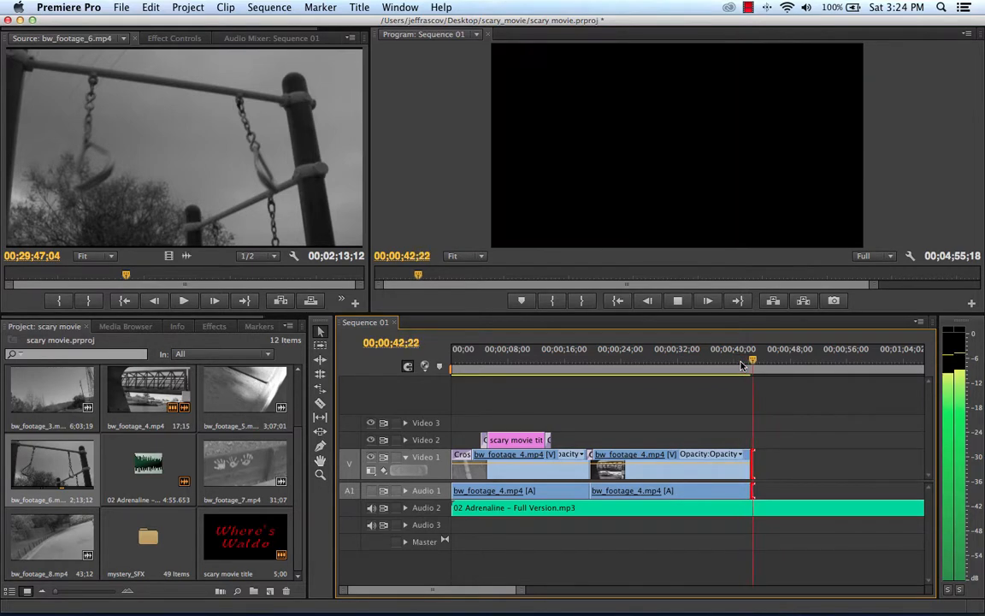
key(space)
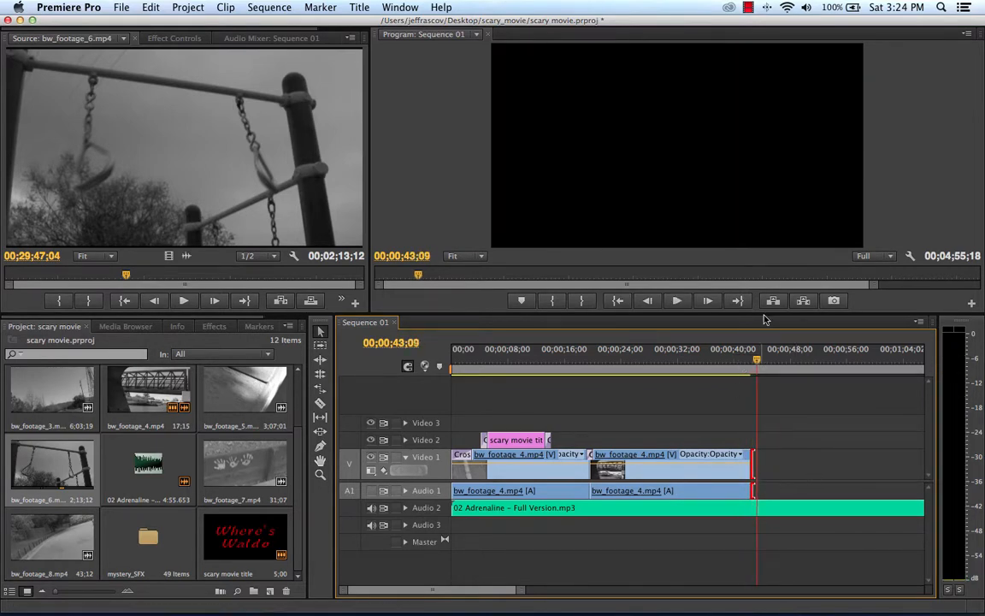
mouse_move(757, 363)
mouse_down()
mouse_move(748, 364)
mouse_move(792, 363)
mouse_move(769, 363)
mouse_up()
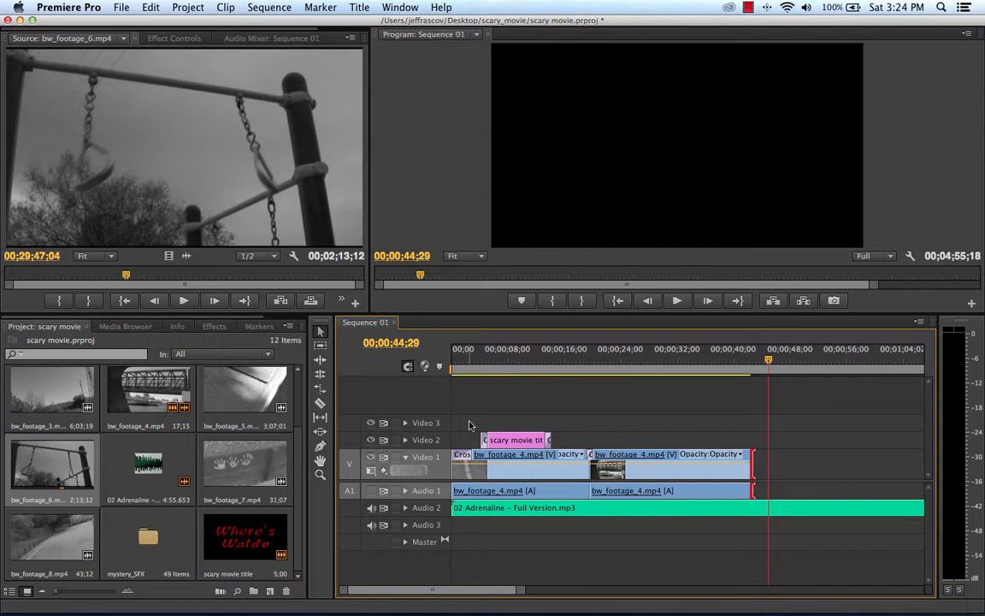
Step: Mark the bw_footage_6.mp4 source range from 00;29;47;04 to 00;29;53;14
click(60, 301)
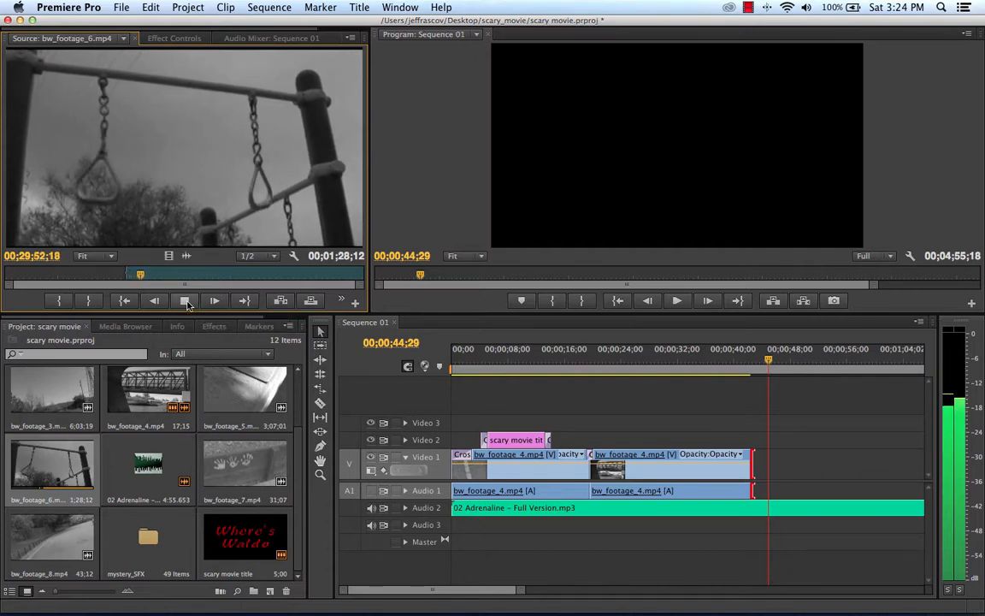
click(185, 301)
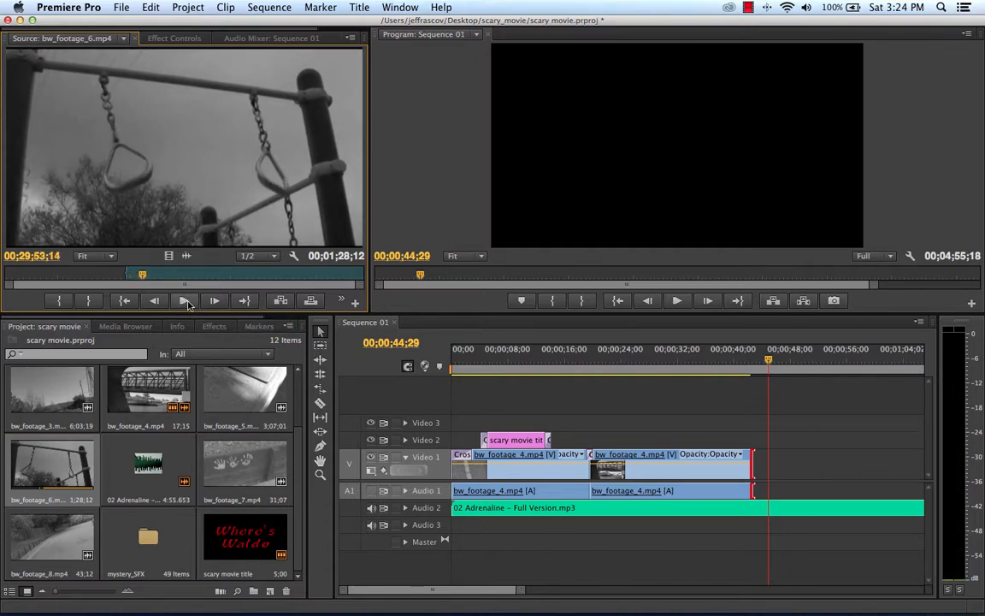
click(90, 301)
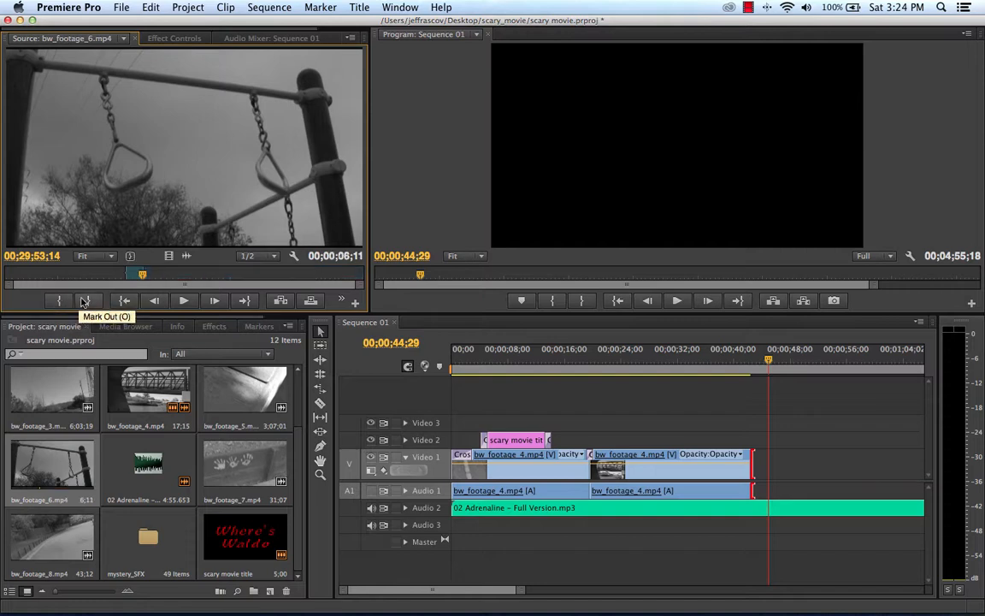
Step: Try inserting the marked bw_footage_6.mp4 range at the sequence playhead with the music track unlocked, and undo the insert
click(282, 301)
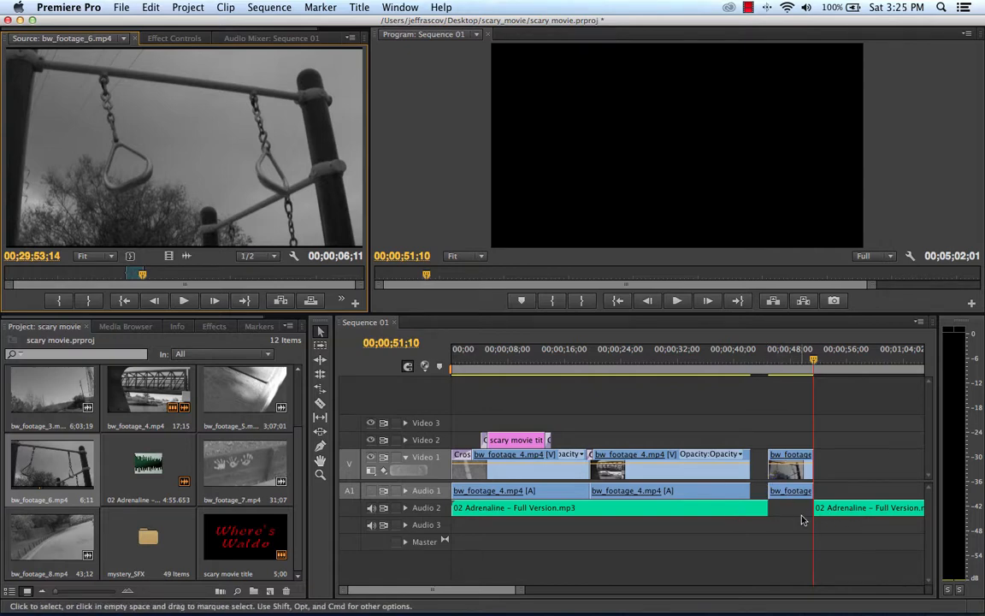
click(150, 7)
click(163, 23)
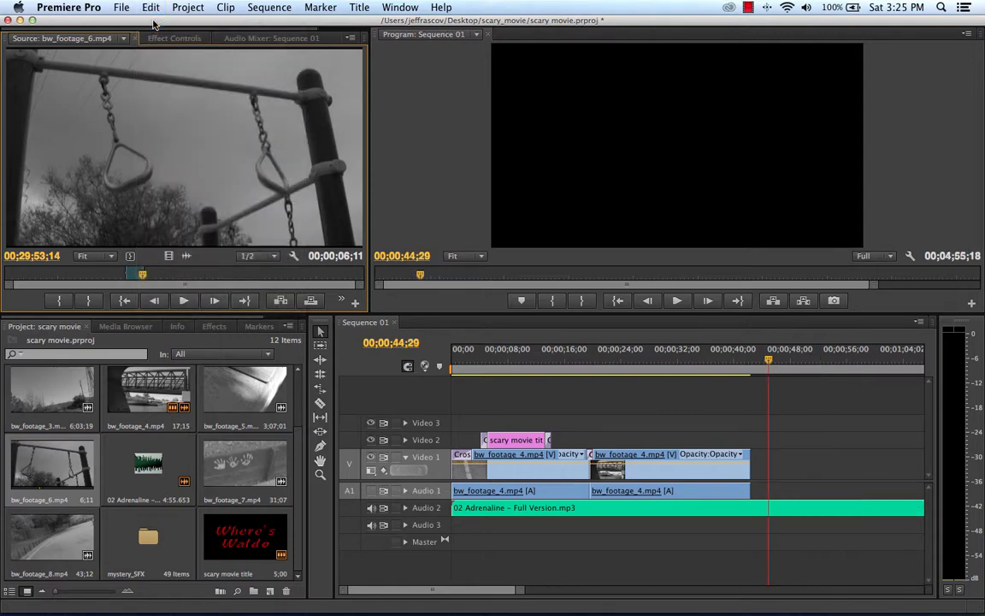
Step: Lock the Audio 2 music track and insert the marked bw_footage_6.mp4 range at 00;00;44;29
click(396, 508)
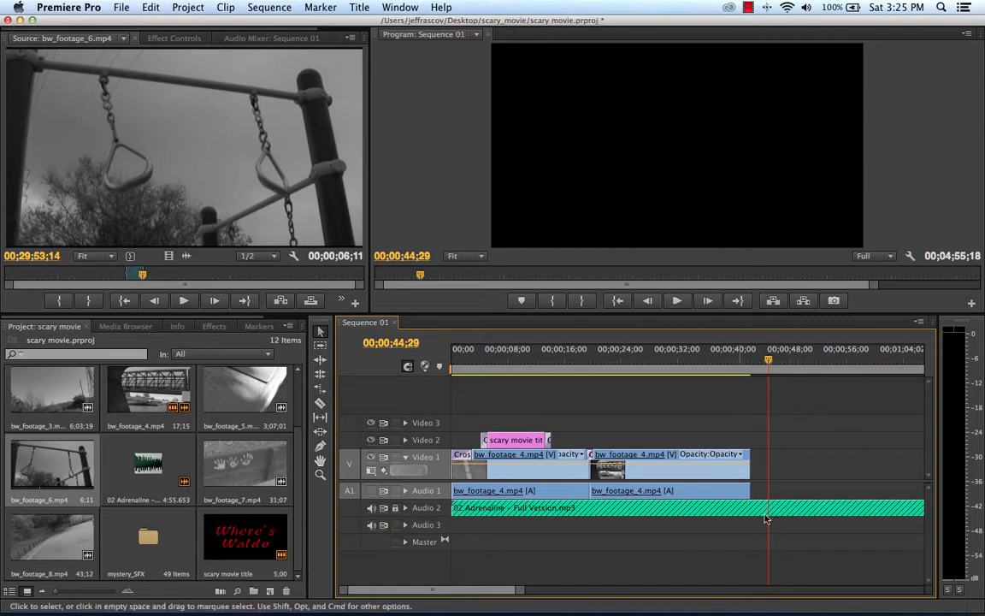
click(281, 301)
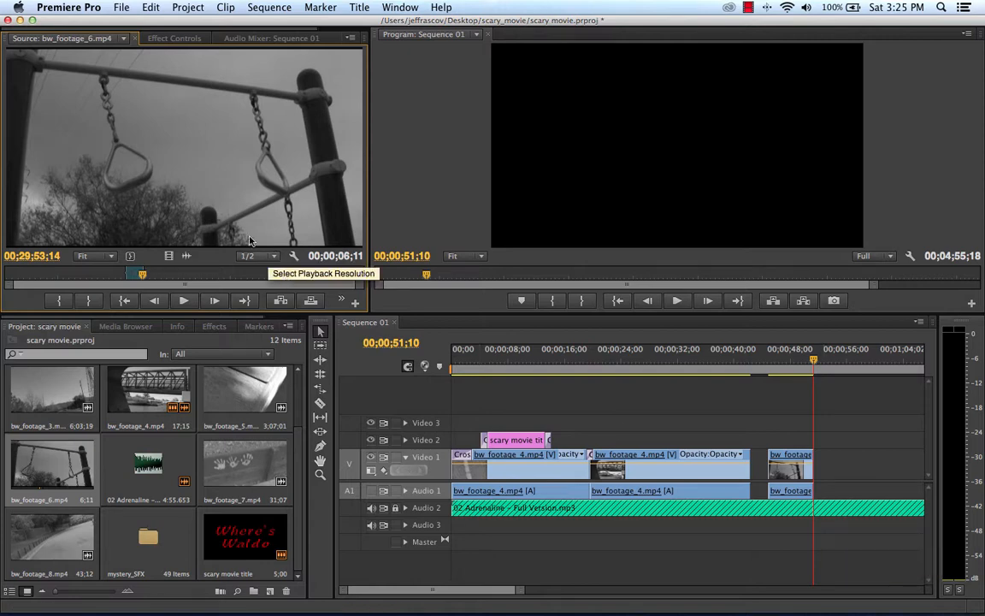
Step: Place another copy of the marked bw_footage_6.mp4 range on Video 1 at 00;00;55;16 and delete that copy
drag(286, 220, 843, 459)
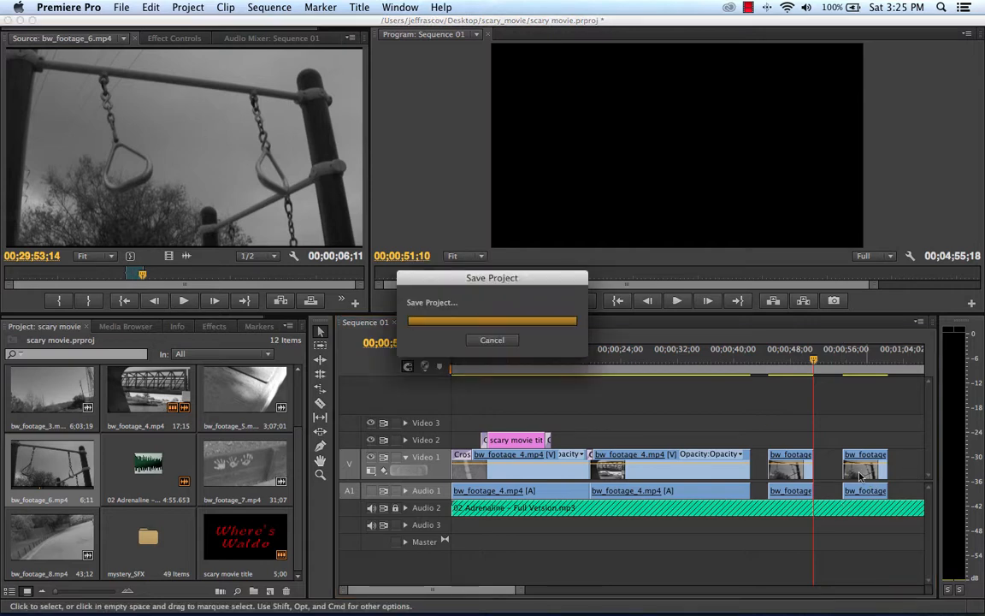
key(Delete)
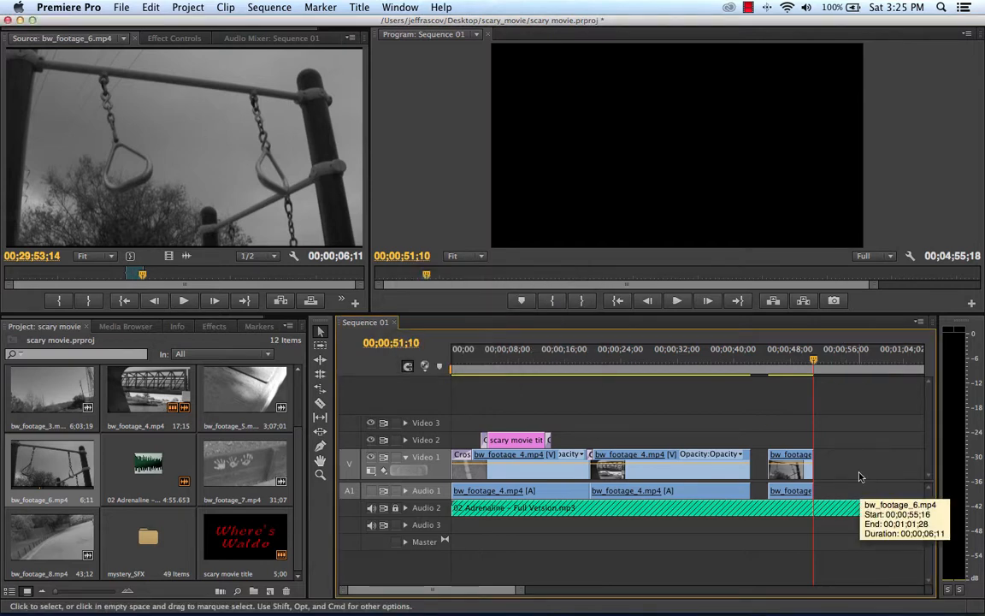
Step: Move the bw_footage_6.mp4 clip flush against the end of the second bw_footage_4.mp4 clip and play across the cut
drag(798, 470, 789, 471)
click(744, 412)
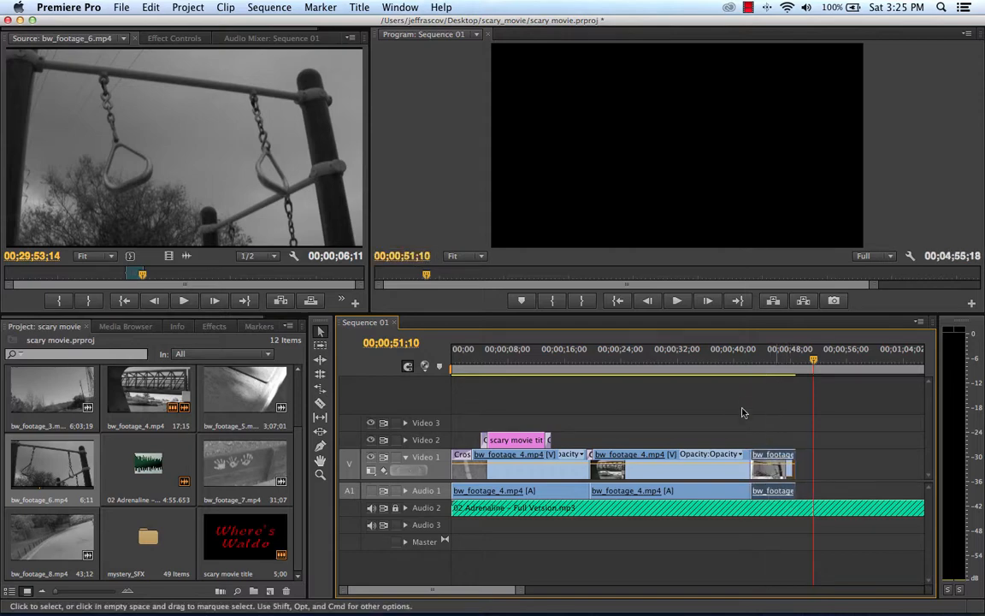
click(732, 357)
key(space)
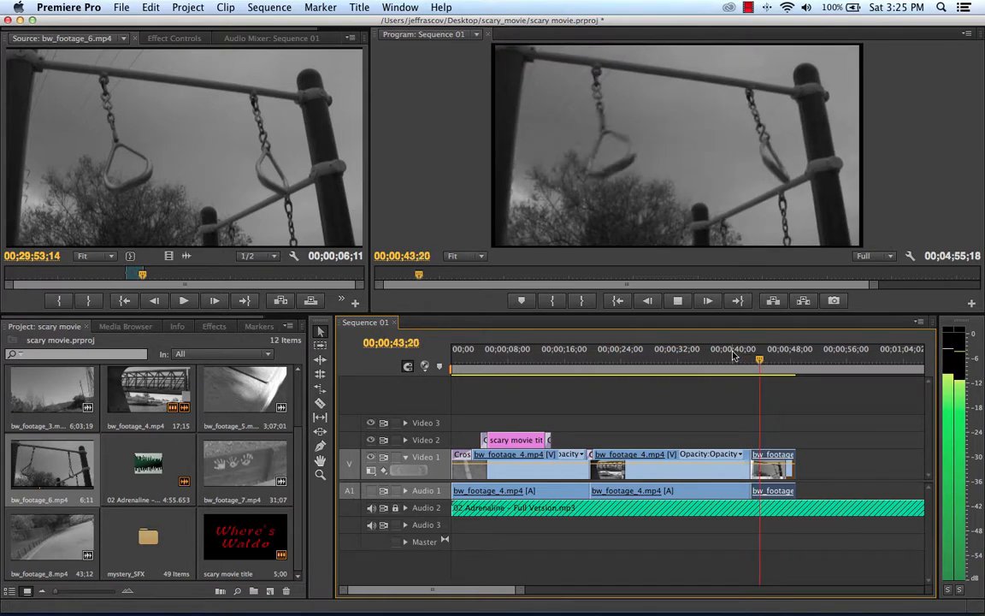
key(space)
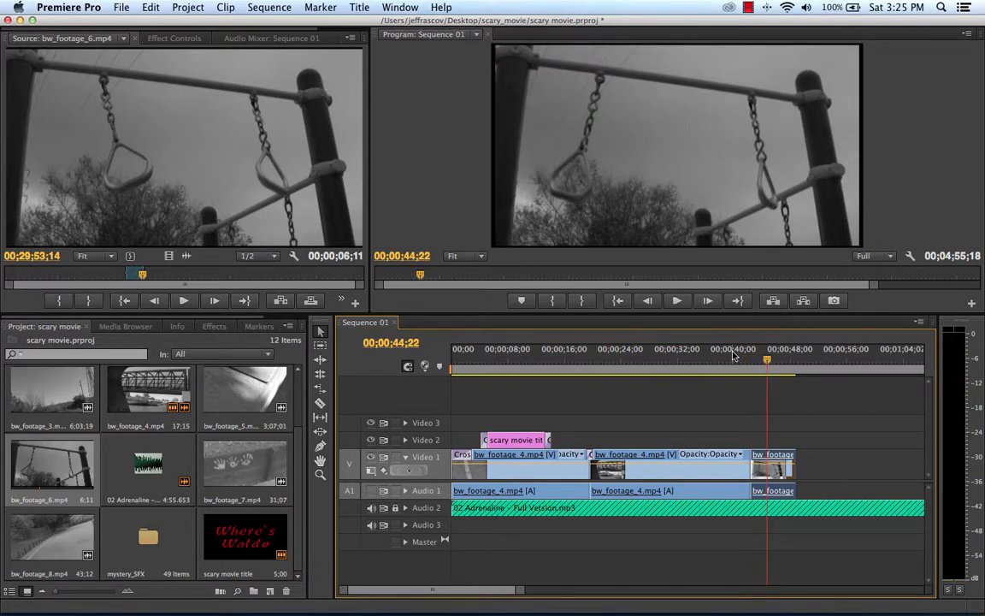
Step: Raise the system volume and replay the cut into bw_footage_6.mp4 with the music, stopping at 00;00;43;19
key(XF86AudioRaiseVolume)
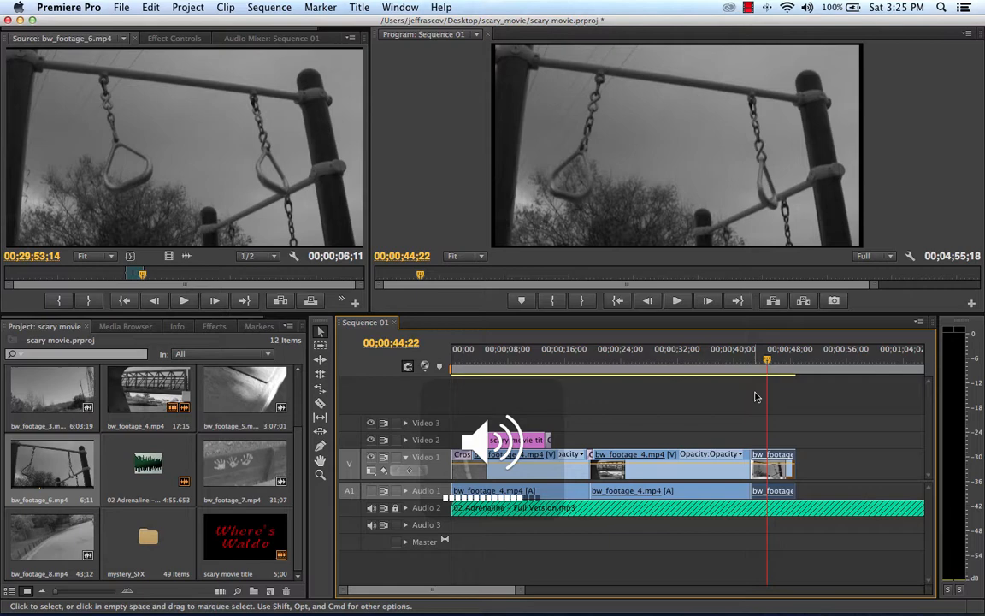
mouse_move(731, 362)
mouse_down()
mouse_move(750, 363)
mouse_move(740, 363)
mouse_up()
key(space)
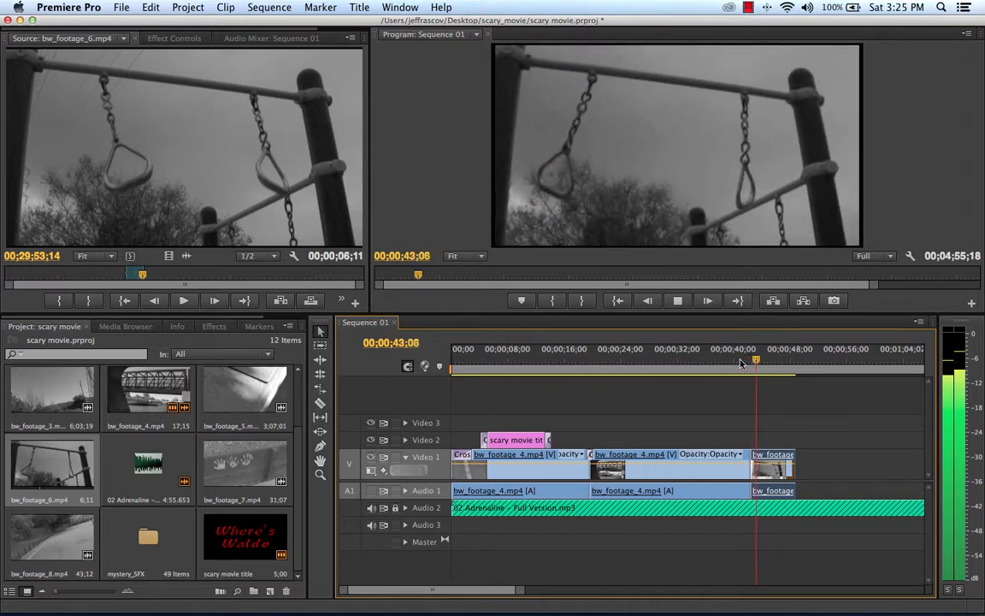
key(space)
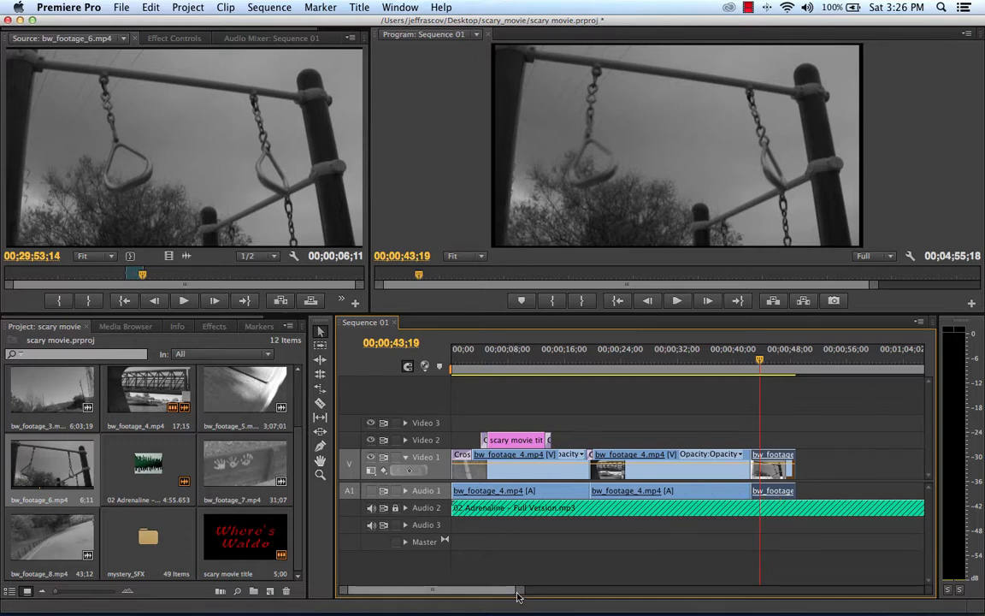
Step: Set the playhead to 00;00;43;10 and move the bw_footage_6.mp4 clip so that it starts there
drag(518, 595, 440, 594)
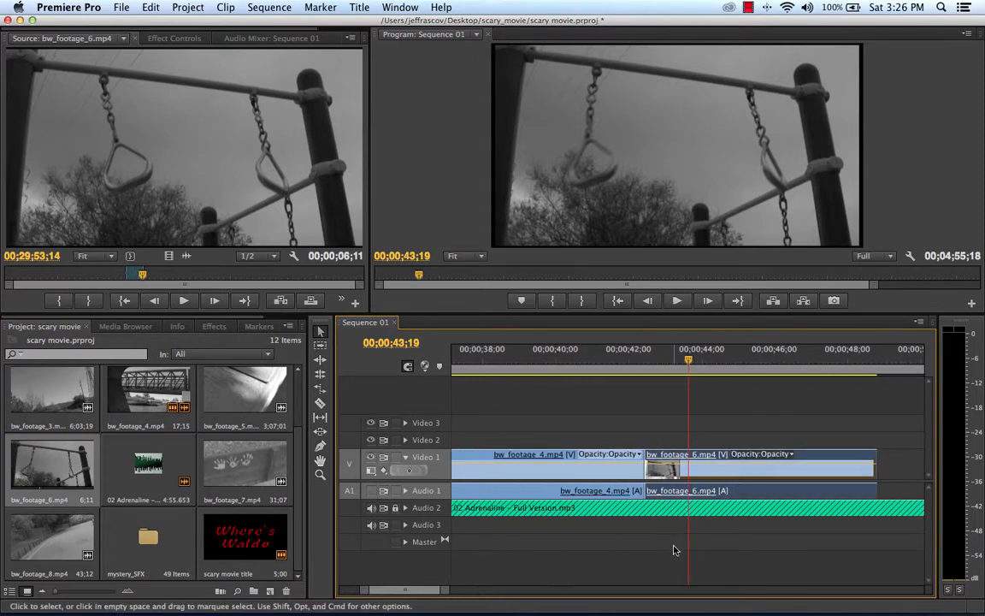
click(682, 362)
key(Right)
key(Right)
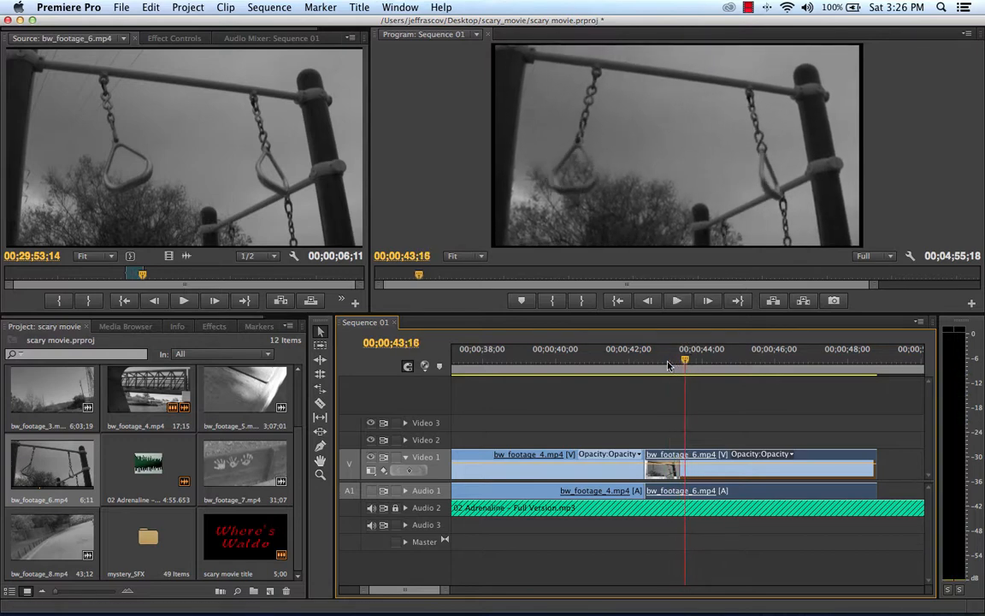
drag(683, 362, 676, 363)
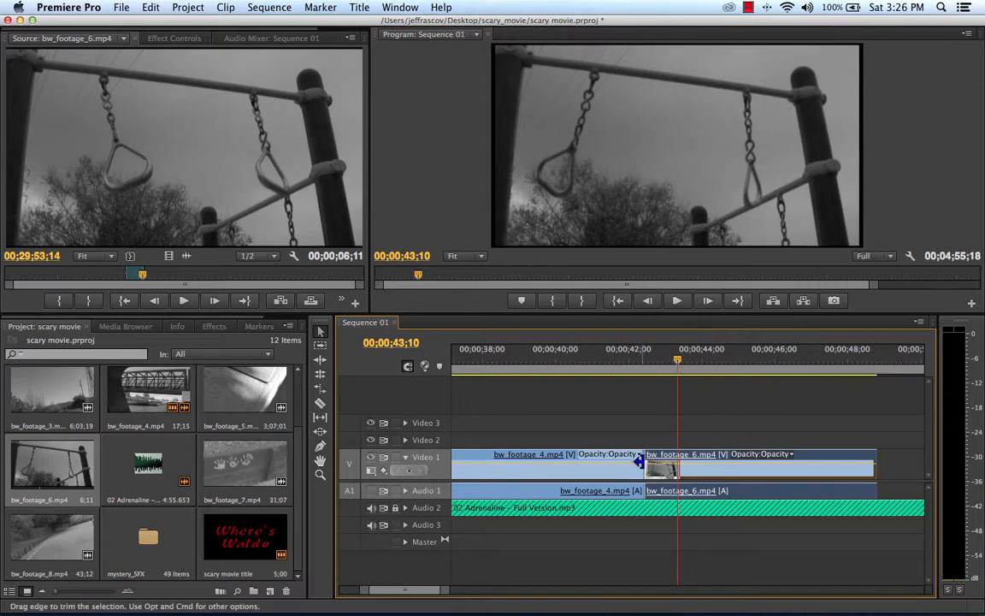
click(535, 473)
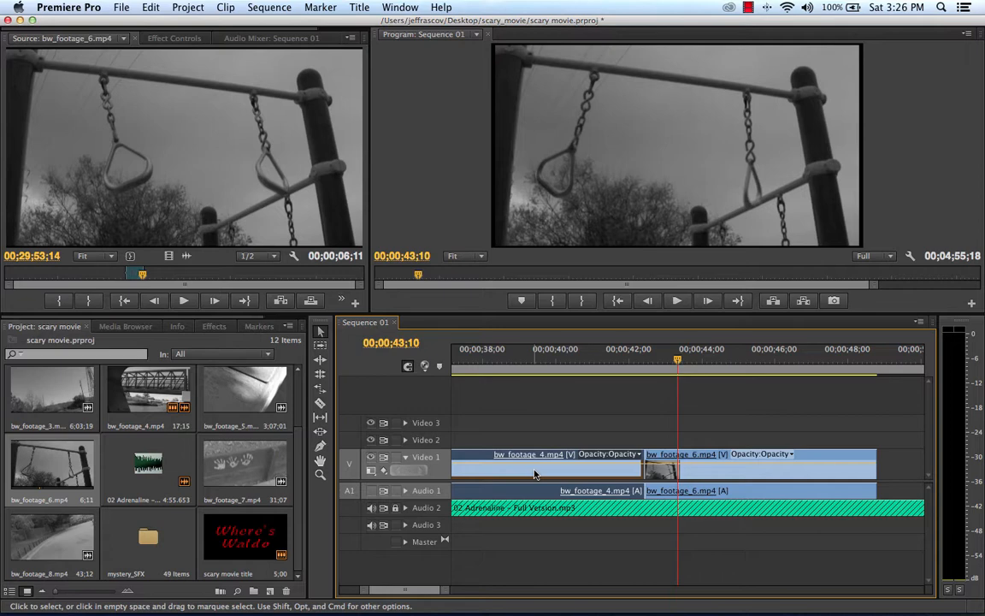
click(666, 477)
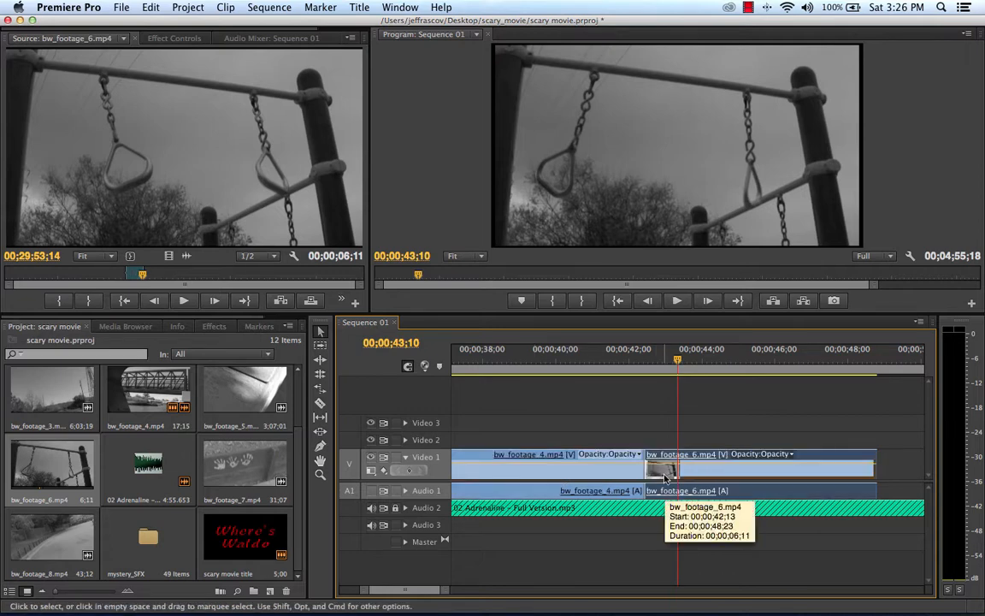
click(589, 473)
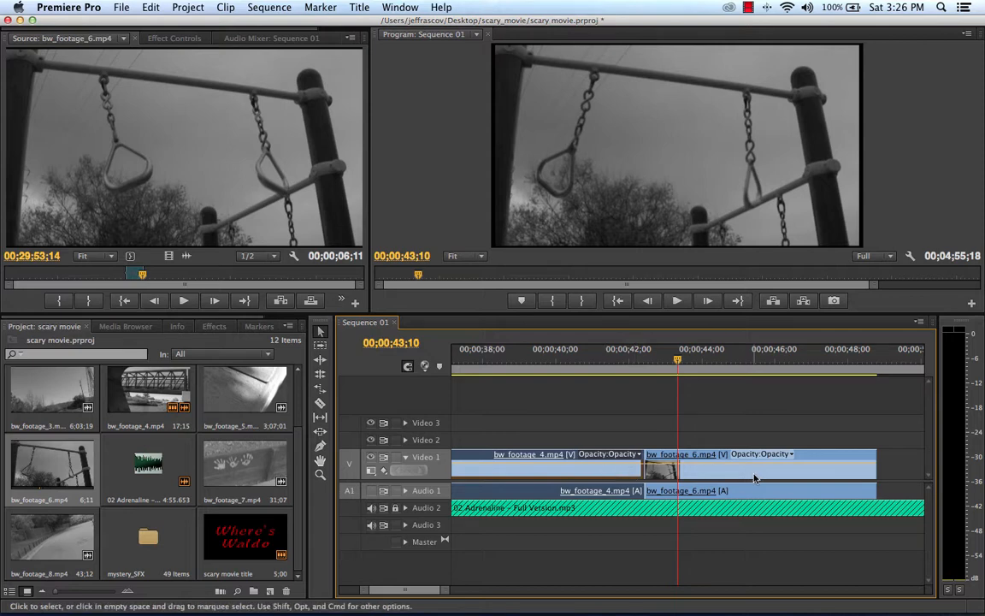
drag(693, 476, 733, 479)
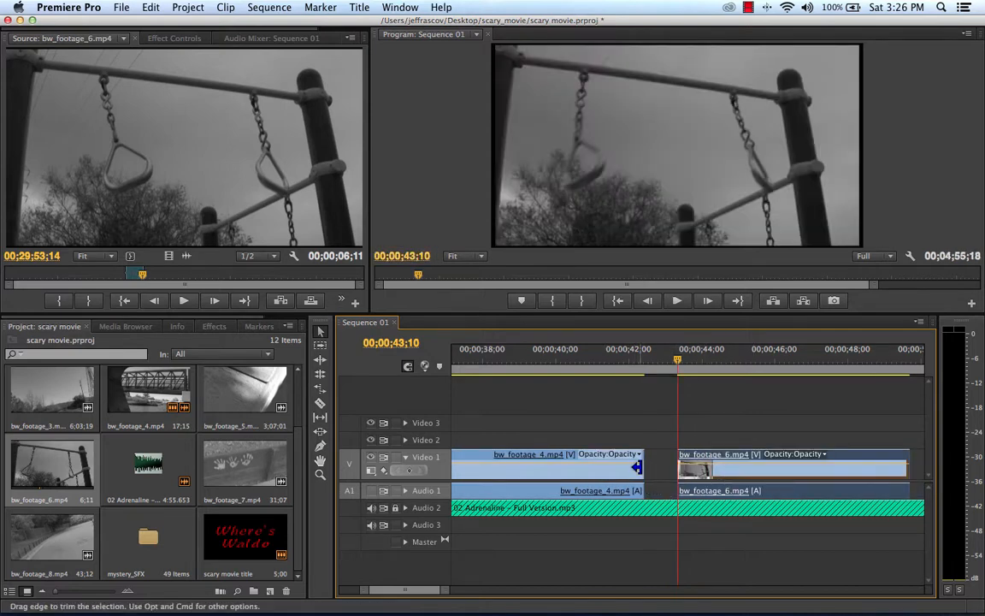
Step: Extend the end of the second bw_footage_4.mp4 clip to 00;00;43;10 to close the gap and play across the cut
drag(650, 462, 683, 463)
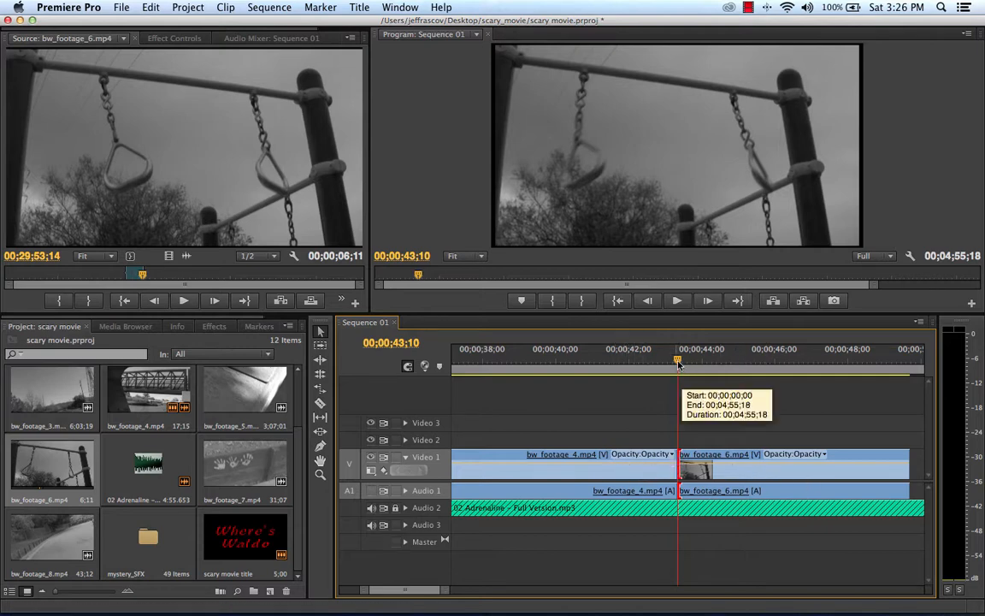
drag(678, 363, 633, 363)
key(space)
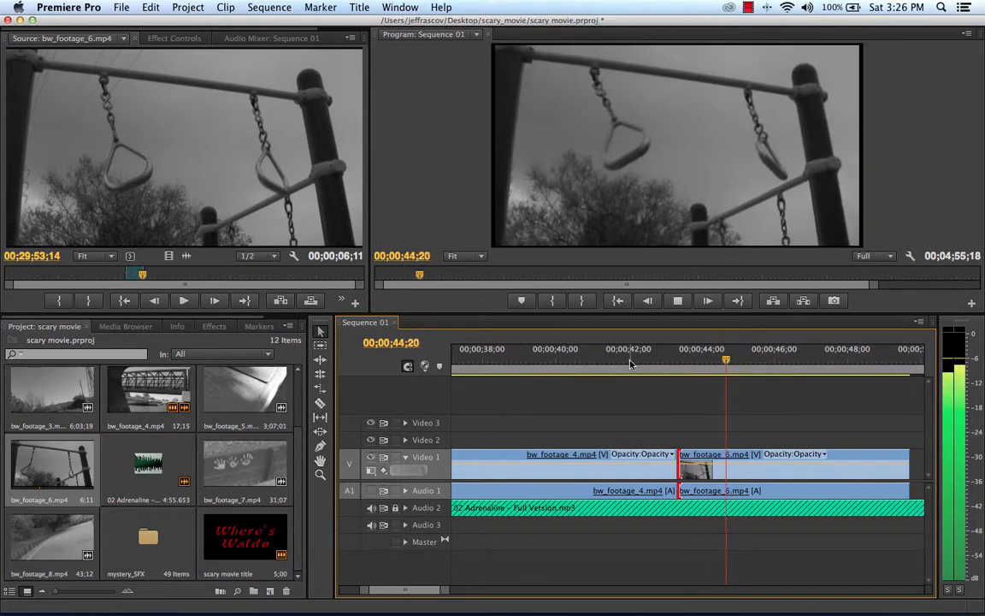
key(space)
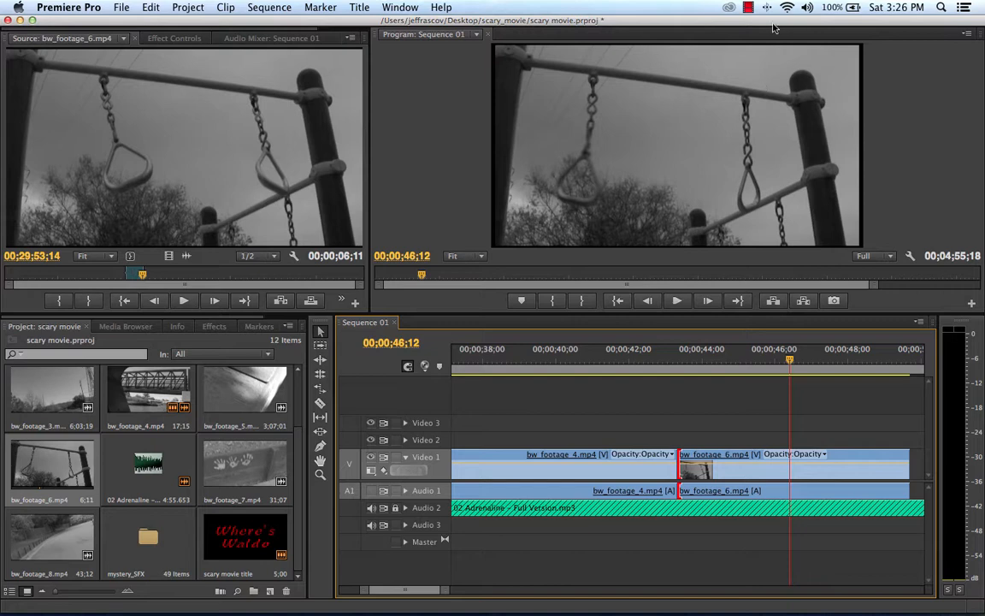
click(748, 8)
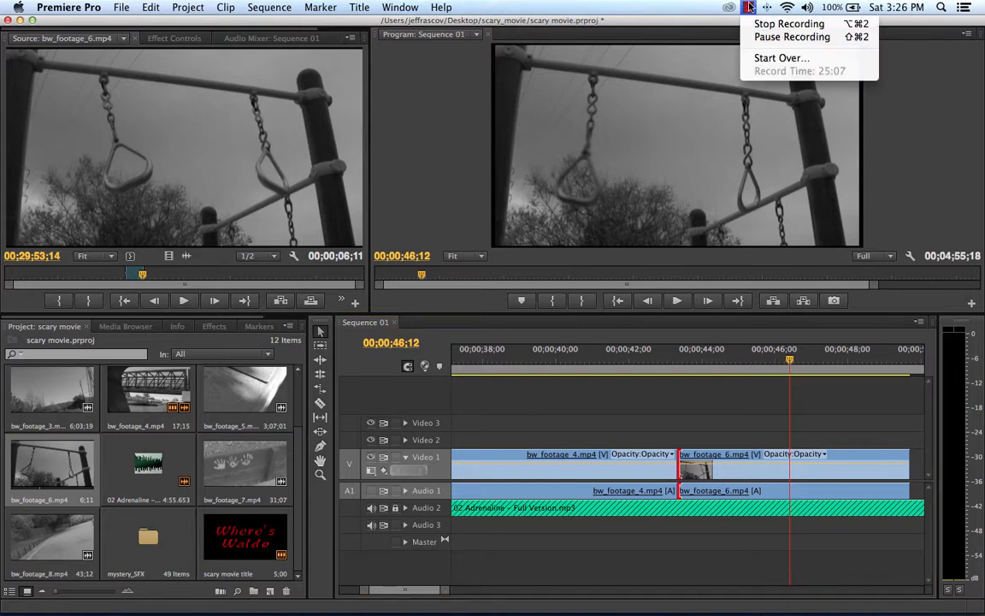
click(792, 37)
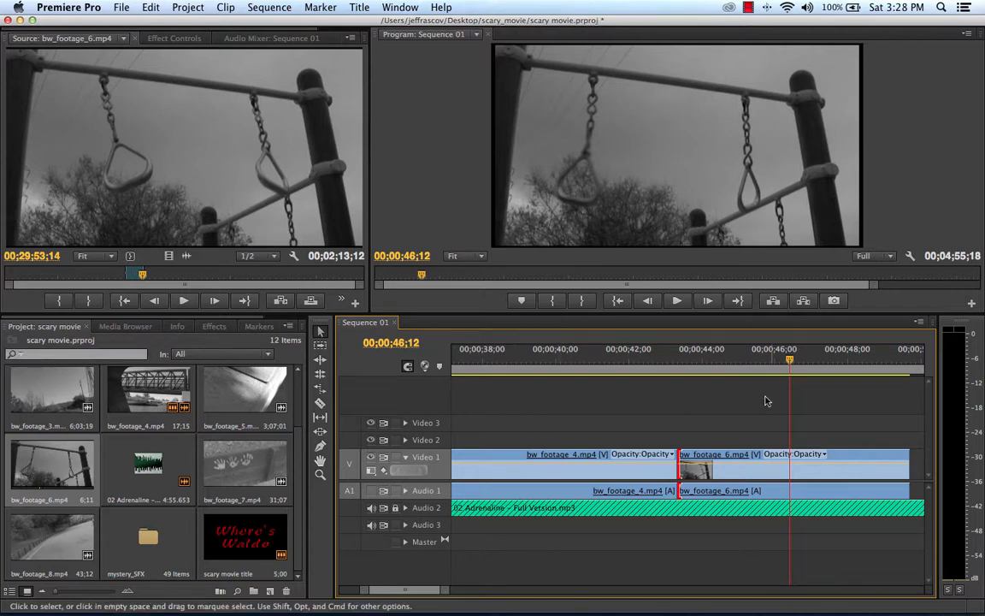
Step: Play the soundtrack beyond the end of the bw_footage_6.mp4 clip and set the playhead to 00;00;51;28
drag(727, 373, 659, 377)
key(space)
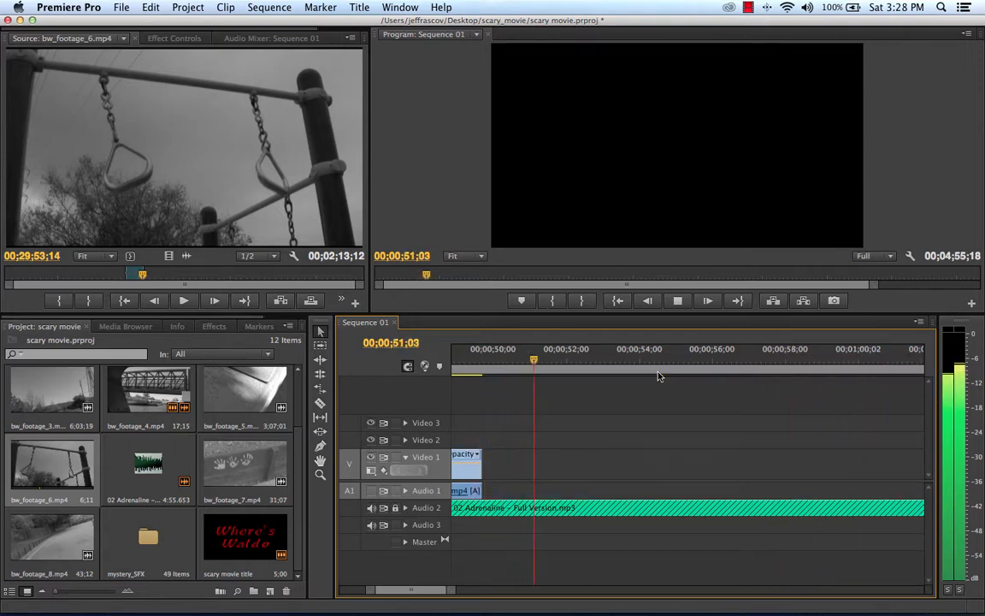
key(space)
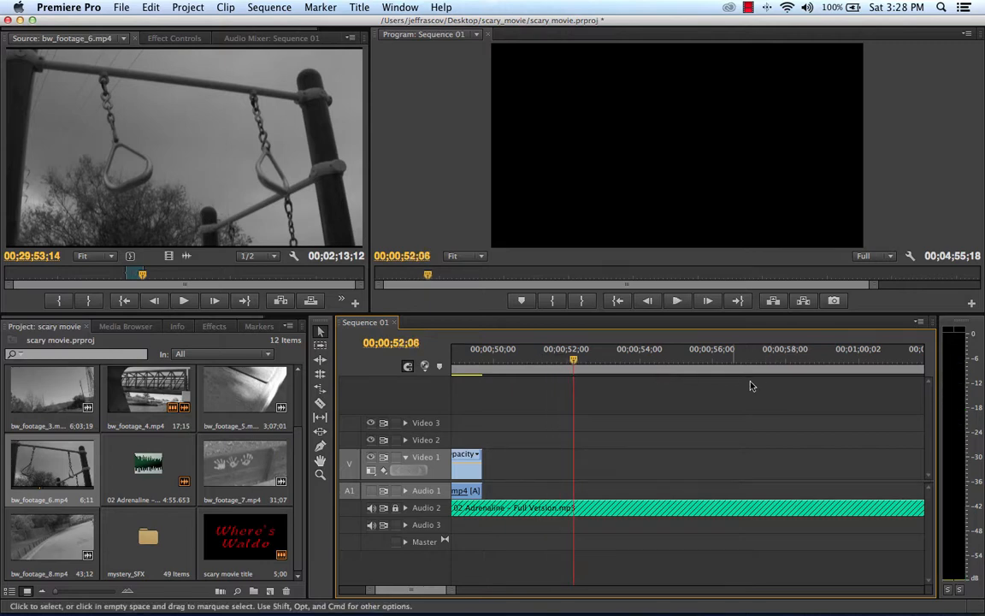
drag(572, 361, 564, 361)
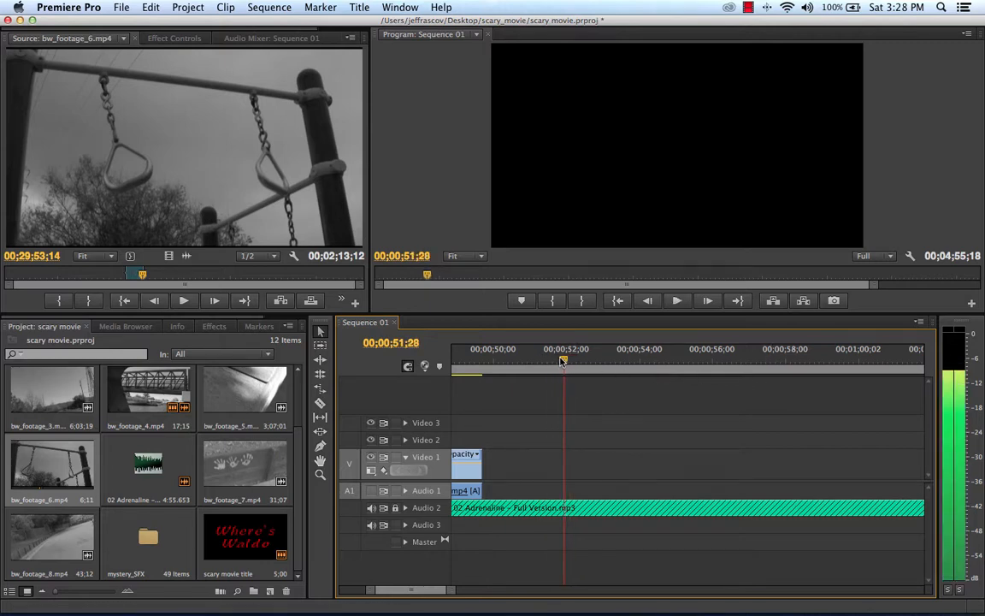
Step: Extend the end of the bw_footage_6.mp4 clip to 00;00;51;28 and play across its end with the music
drag(477, 458, 562, 458)
drag(565, 361, 539, 361)
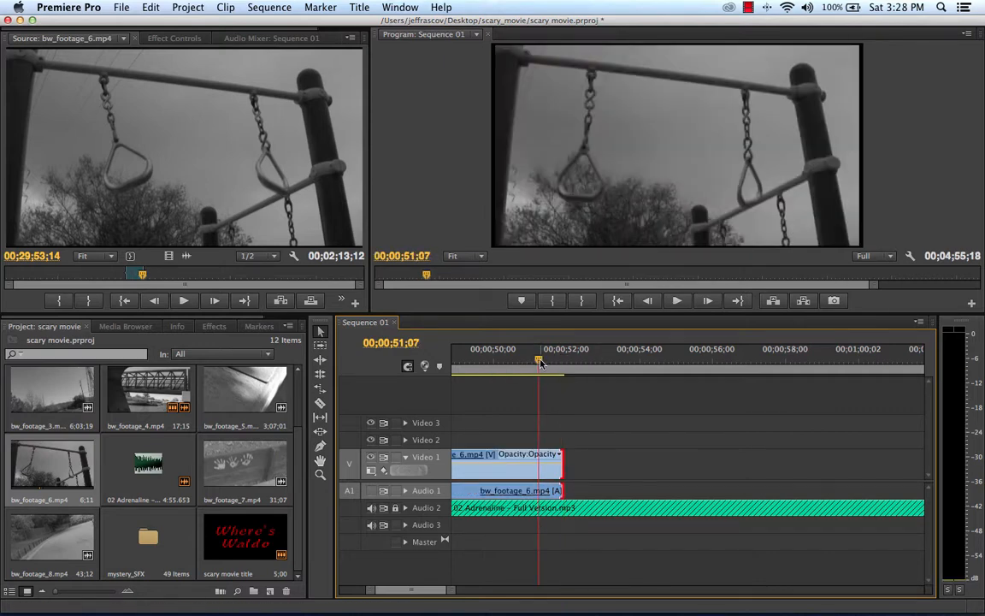
key(space)
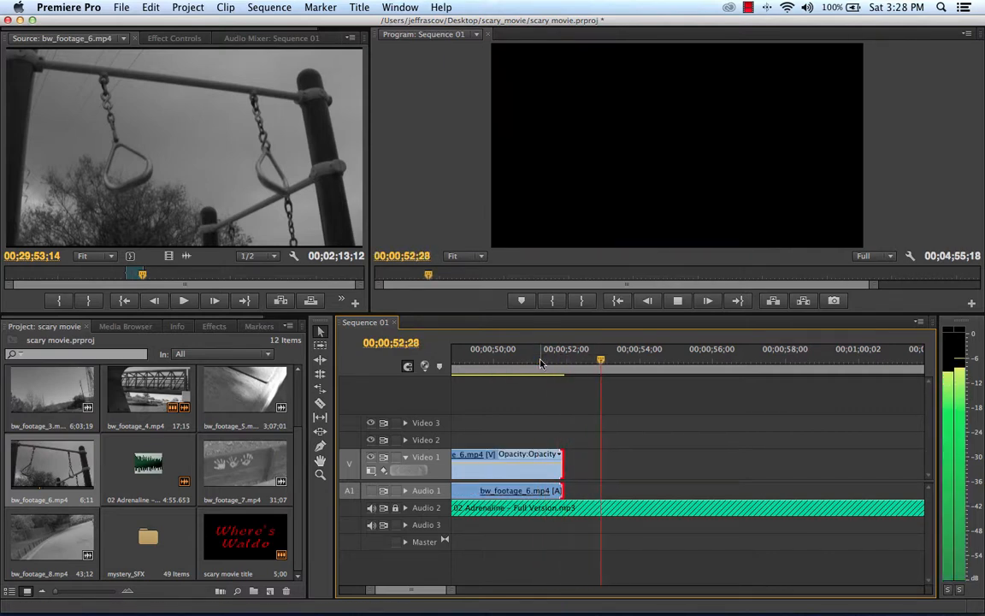
key(space)
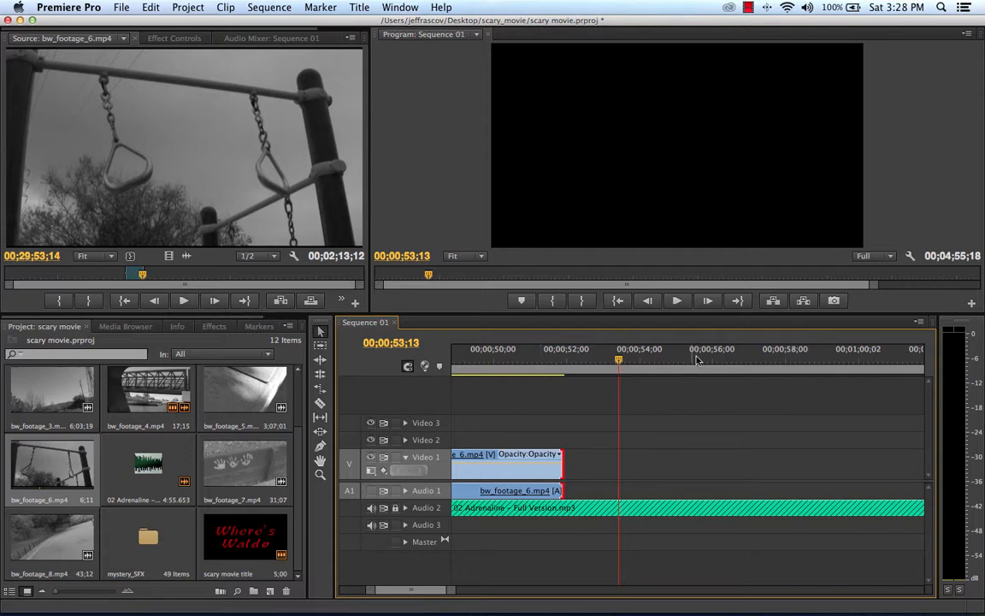
drag(629, 366, 536, 365)
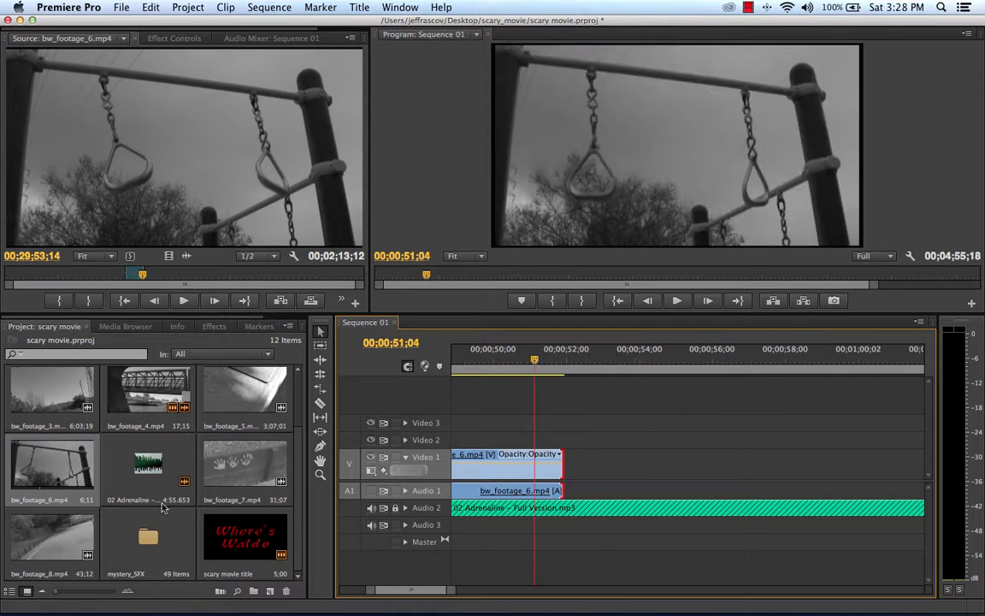
Step: Open bw_footage_1.mp4 in the Source monitor and mark its In point at 00;01;17;20
scroll(133, 483, up, 2)
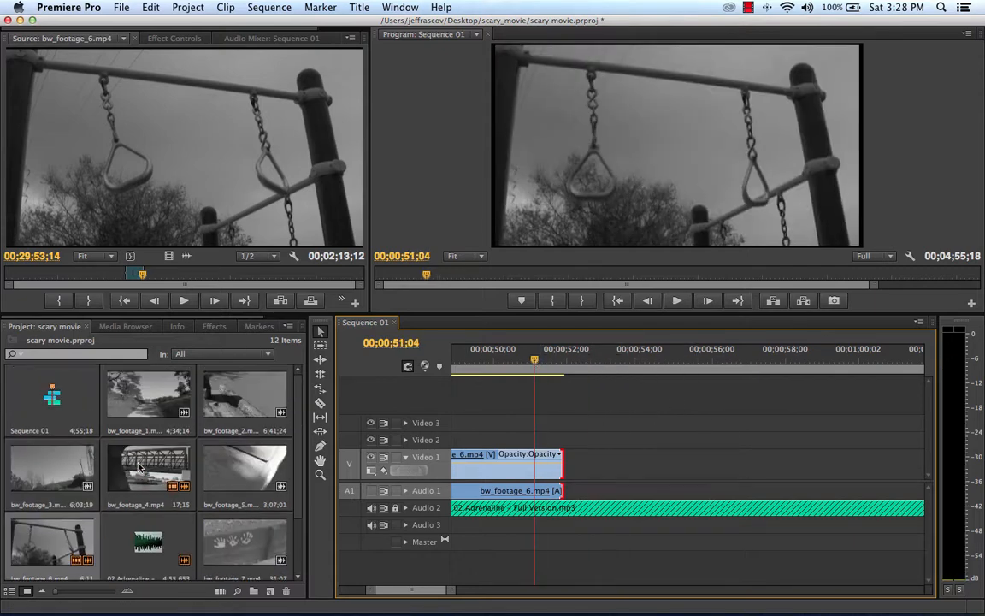
click(156, 404)
double_click(157, 404)
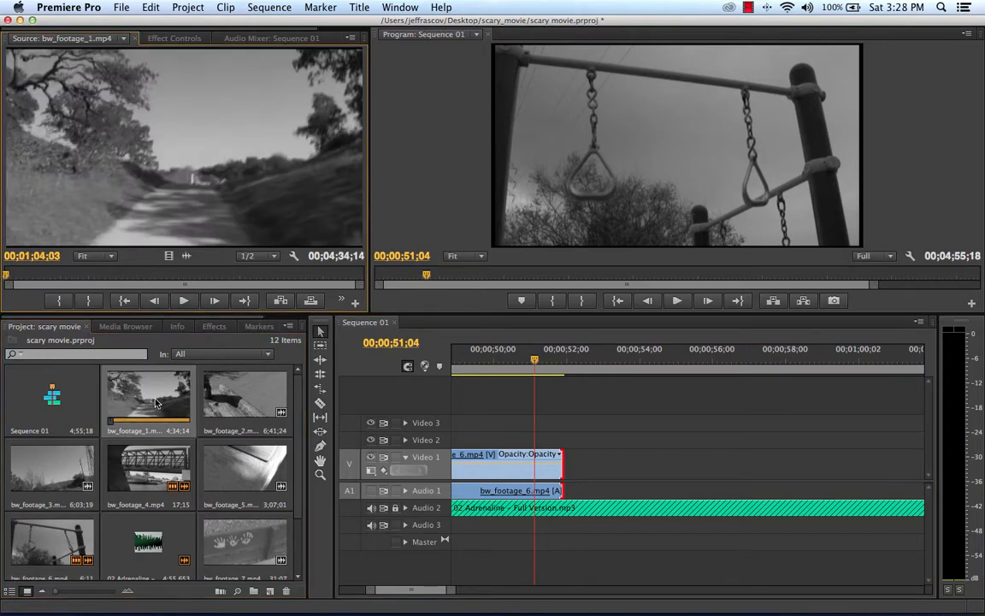
mouse_move(14, 275)
mouse_down()
mouse_move(159, 276)
mouse_move(22, 274)
mouse_up()
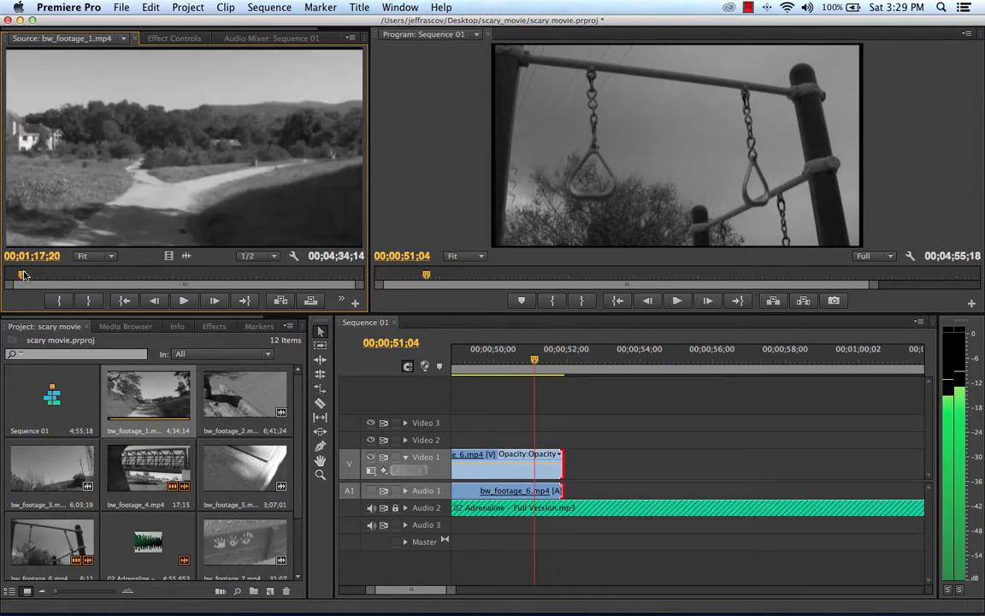
click(59, 300)
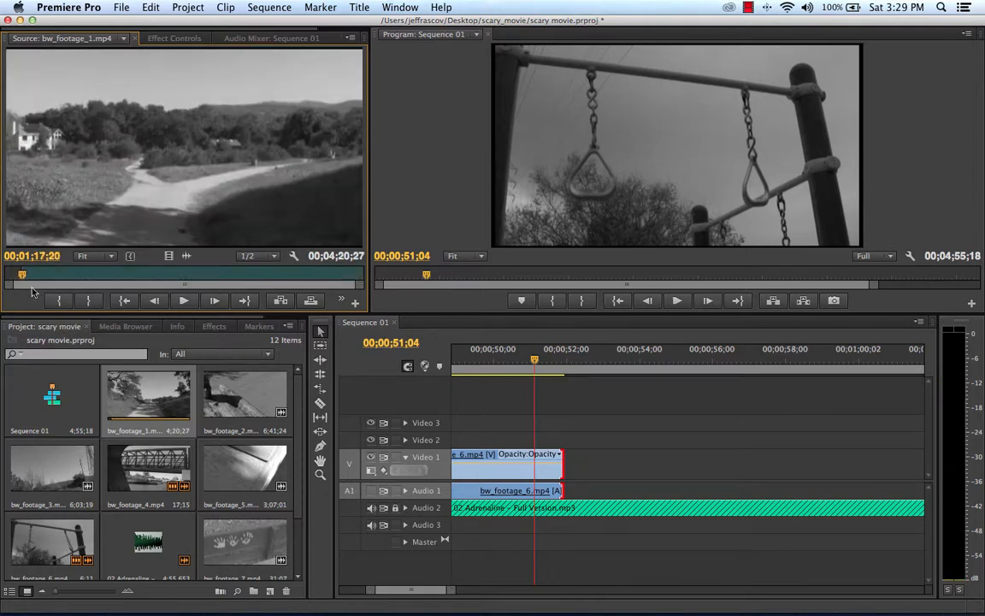
Step: Mark the Out point of bw_footage_1.mp4 at 00;03;25;23 and place the trimmed clip on Video 1 directly after bw_footage_6.mp4
drag(22, 274, 192, 290)
click(87, 301)
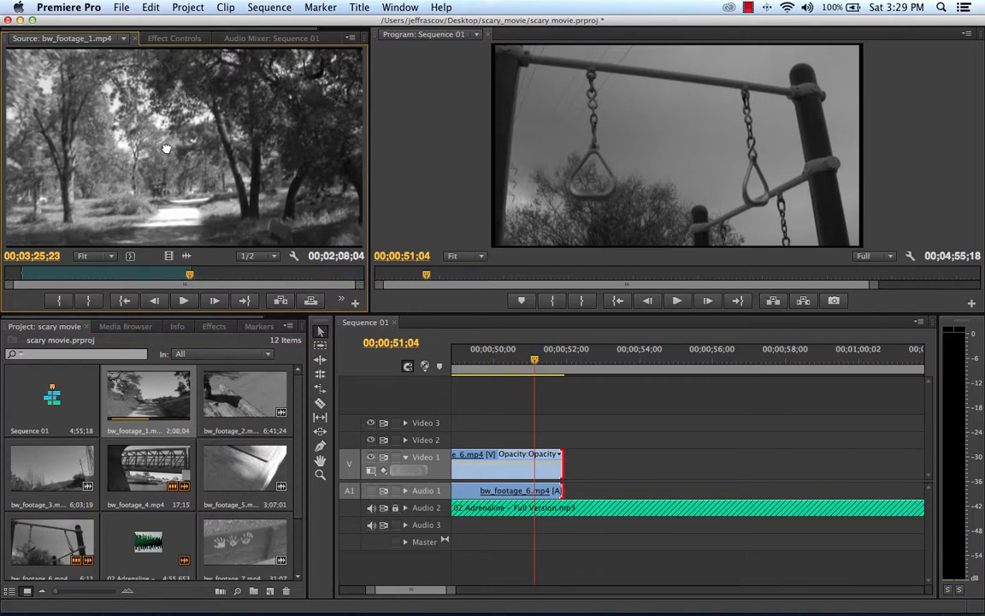
drag(386, 256, 571, 462)
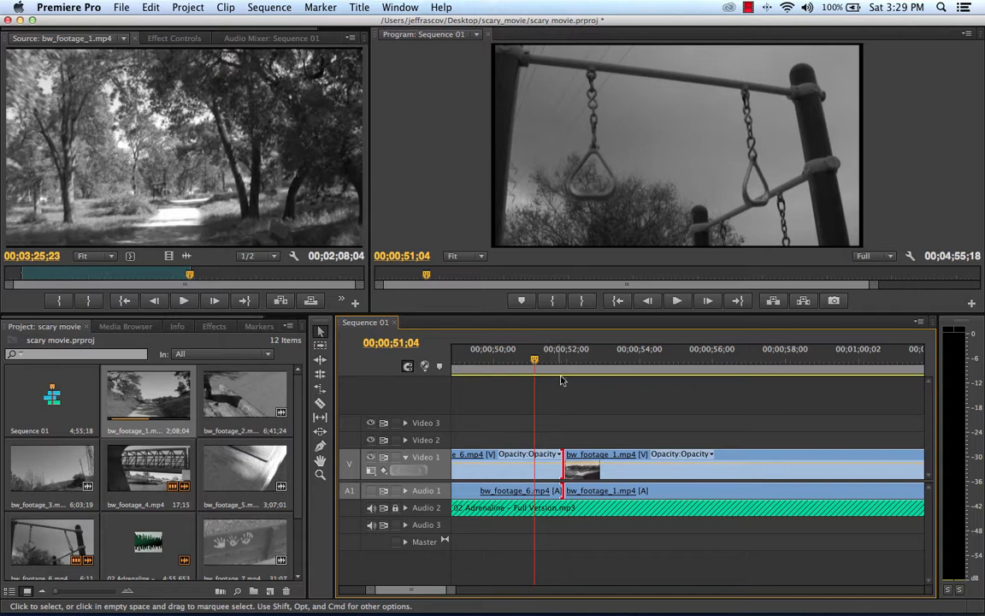
drag(561, 379, 471, 386)
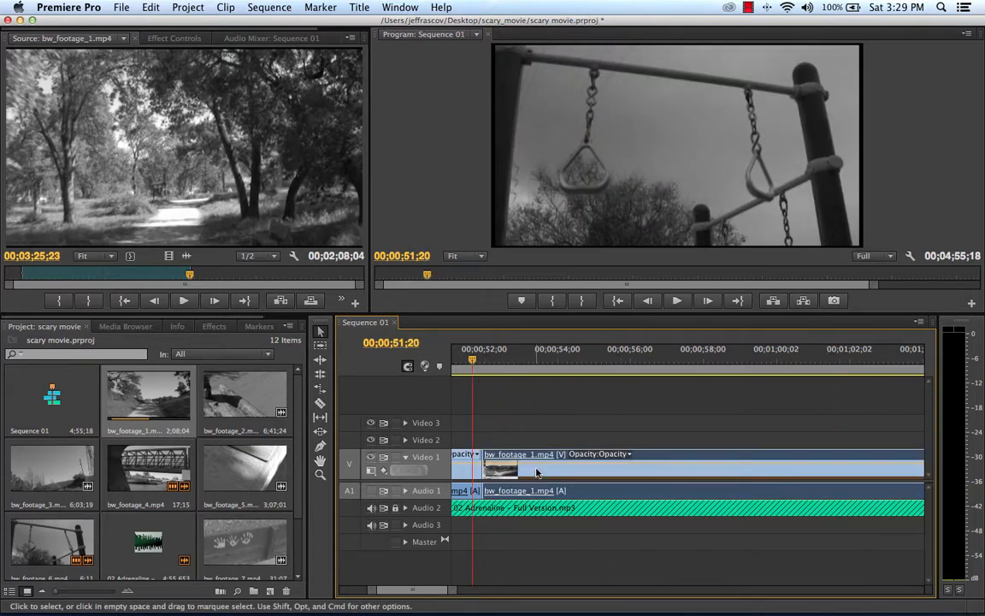
Step: Set the speed of the bw_footage_1.mp4 clip in the sequence to 600%
right_click(537, 472)
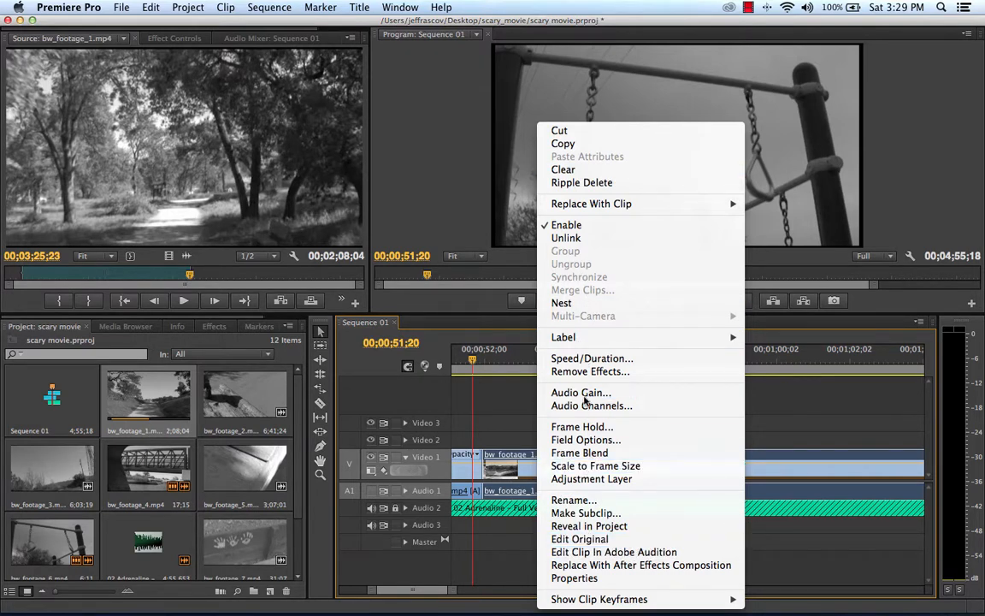
click(595, 359)
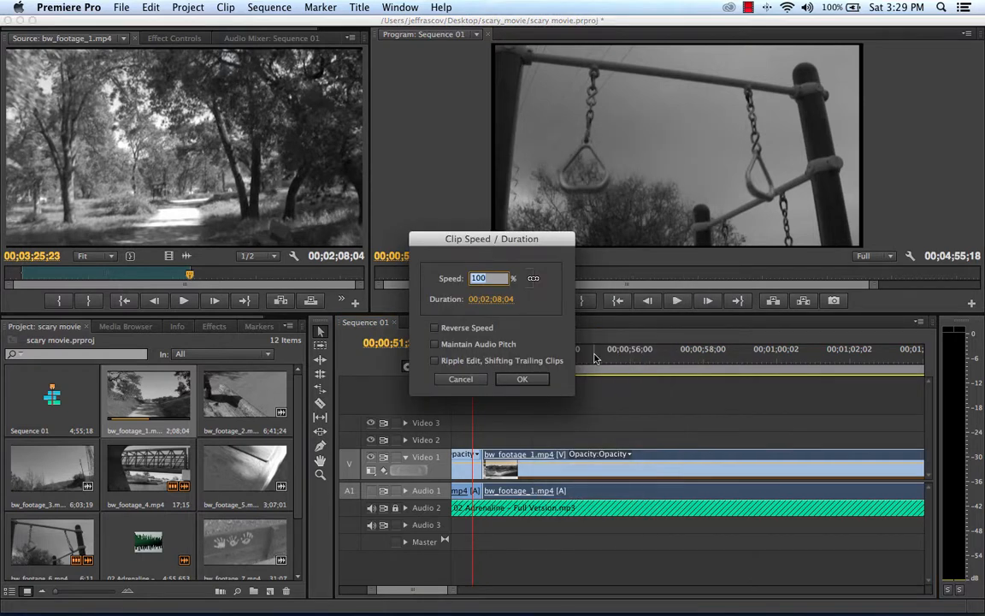
text(40)
text(6)
click(522, 380)
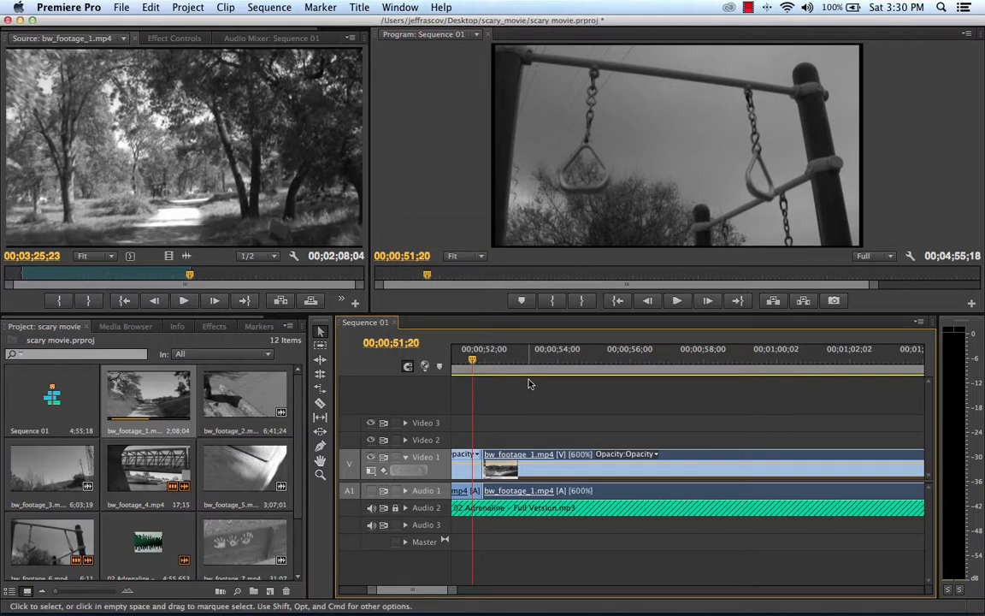
Step: Play the sequence from 00;00;49;22 to review the cut into the sped-up bw_footage_1.mp4 clip
drag(449, 592, 560, 590)
click(681, 376)
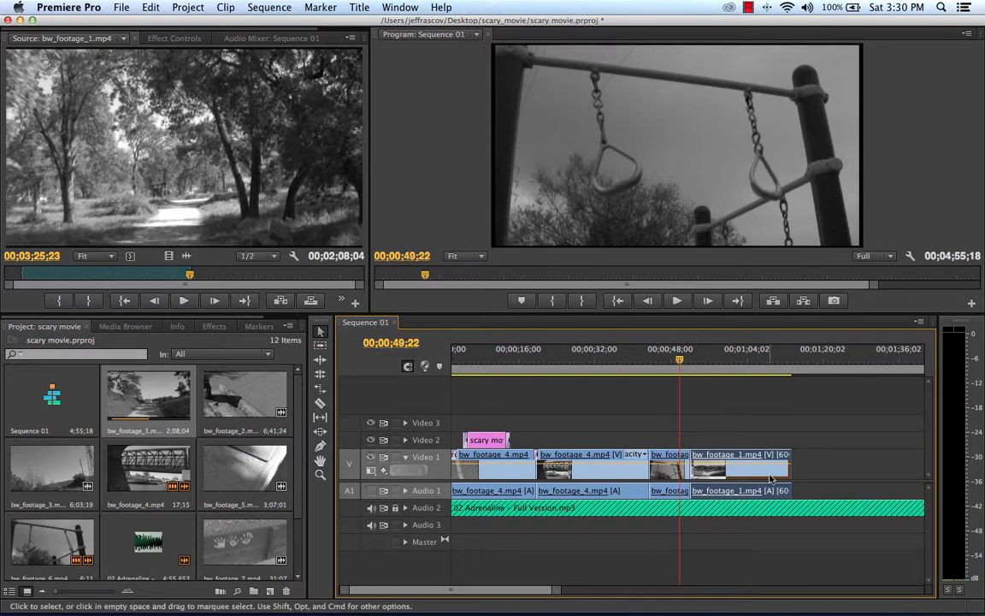
key(space)
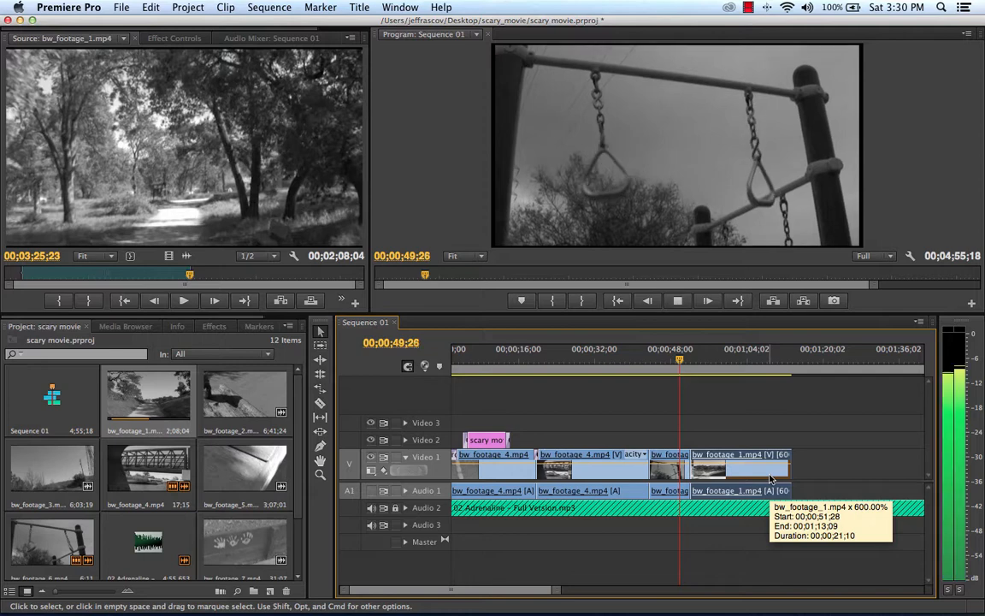
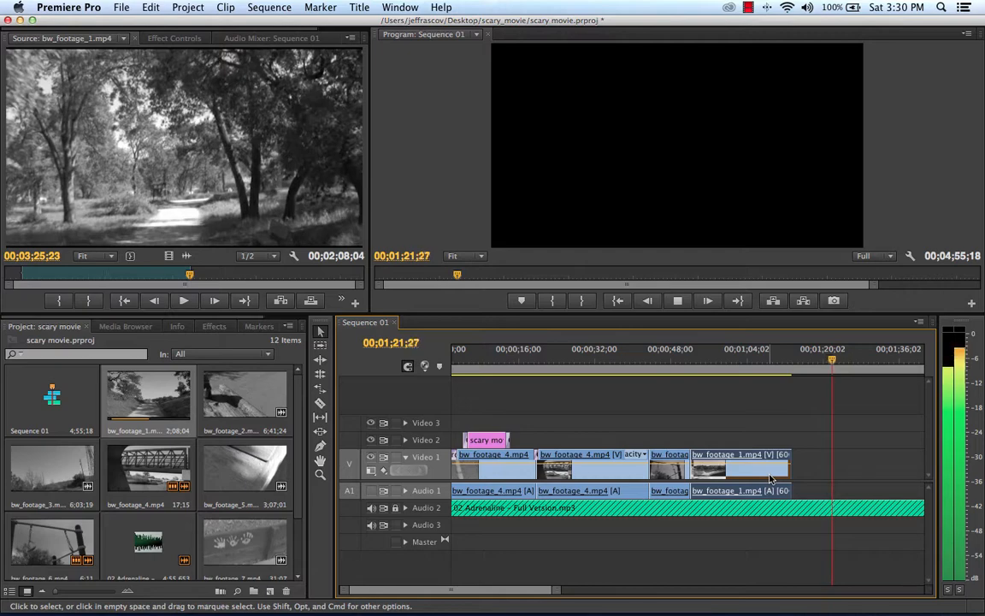
Step: Open bw_footage_7.mp4 in the Source monitor, trim it to 12 seconds ending at 00;32;04;23 and place it on Video 1 directly after bw_footage_1.mp4
key(space)
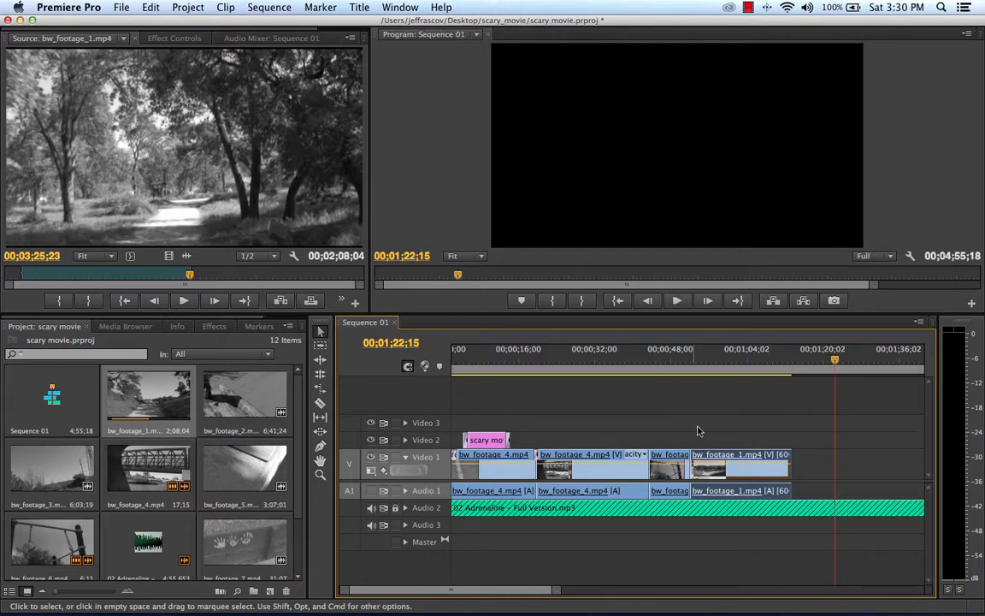
mouse_move(735, 359)
mouse_down()
mouse_move(747, 359)
mouse_move(716, 360)
mouse_up()
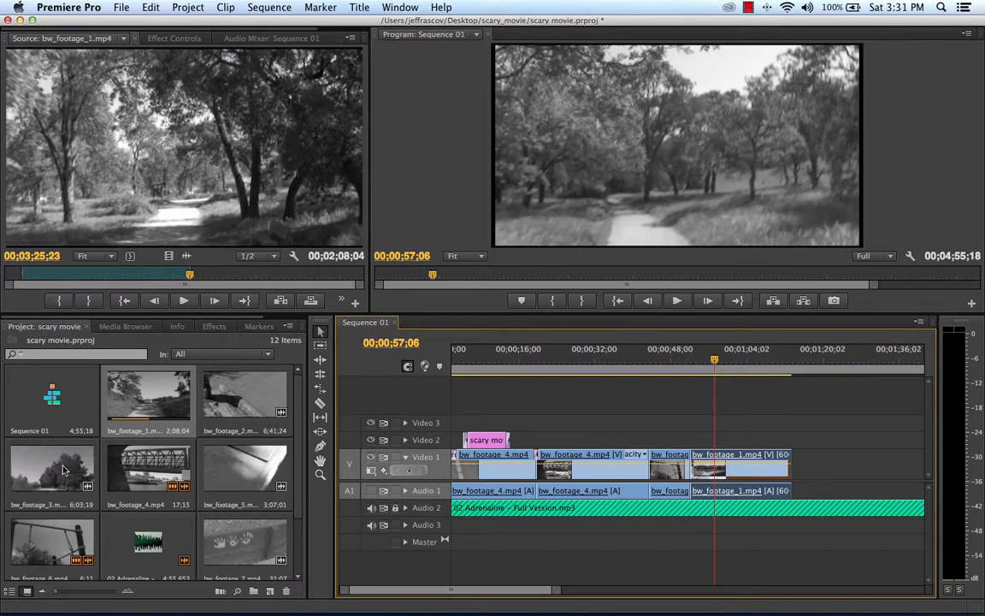
double_click(239, 545)
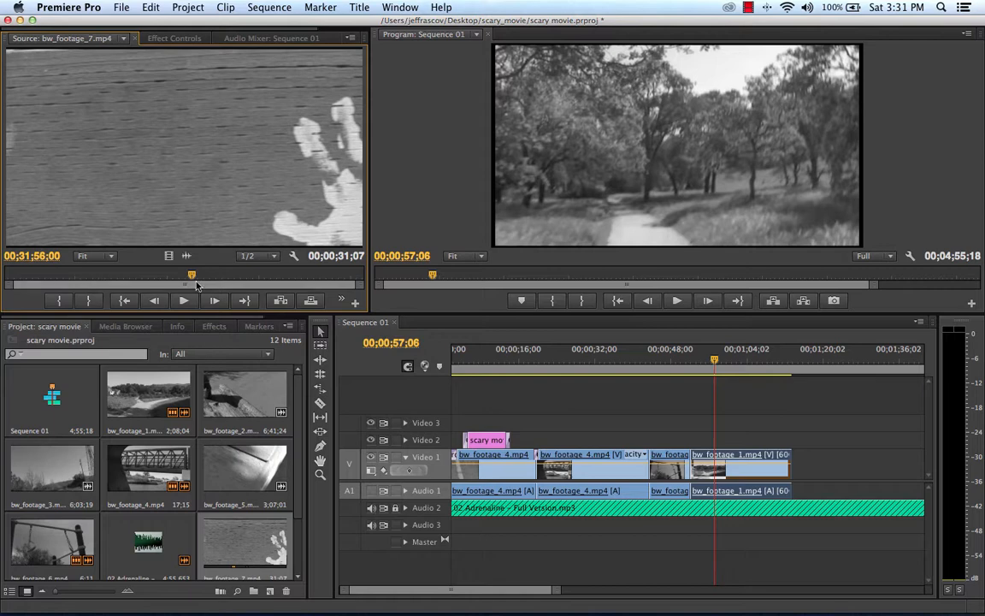
drag(196, 285, 291, 277)
click(59, 300)
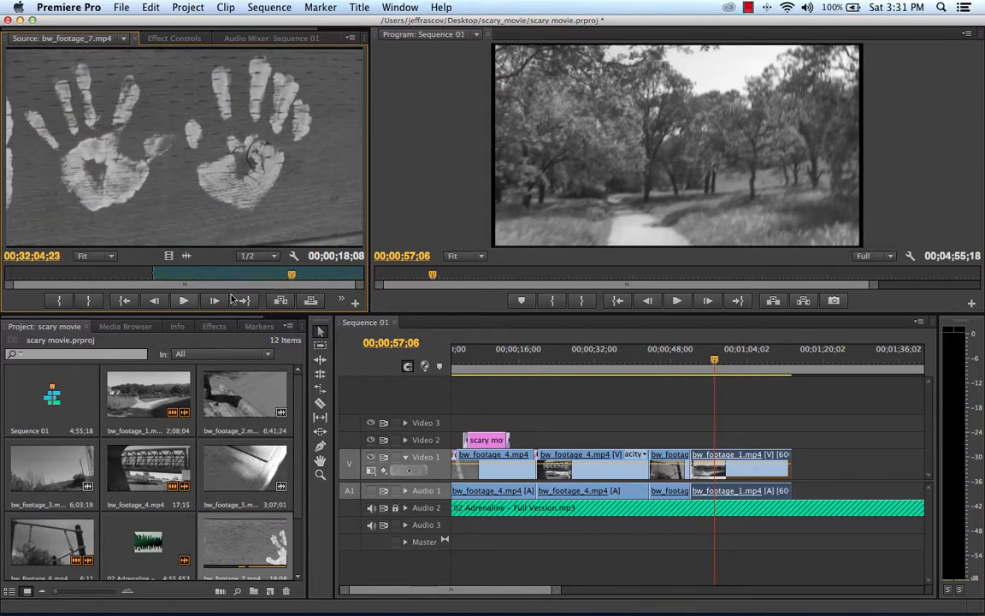
click(94, 301)
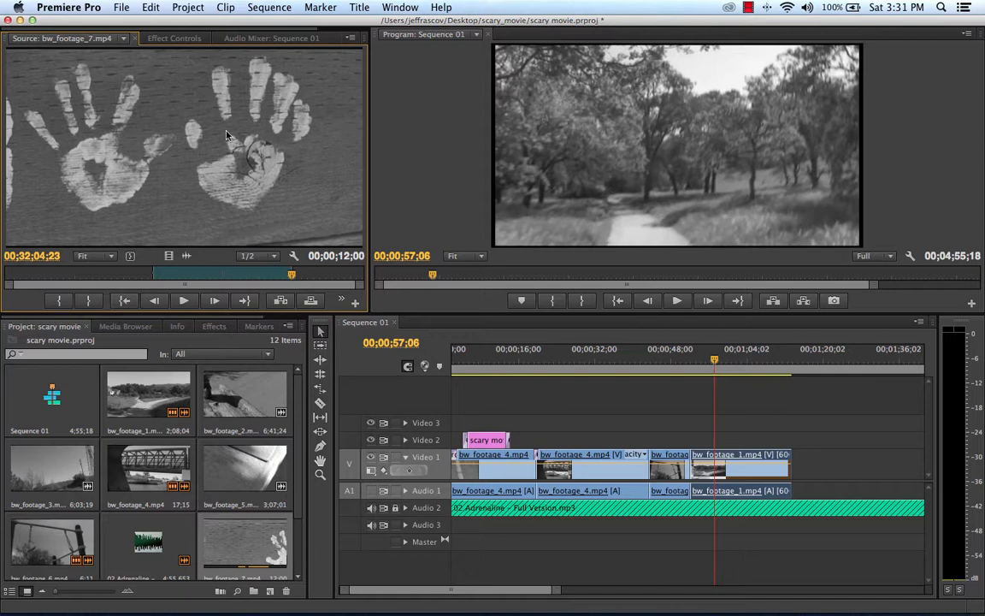
drag(155, 156, 802, 463)
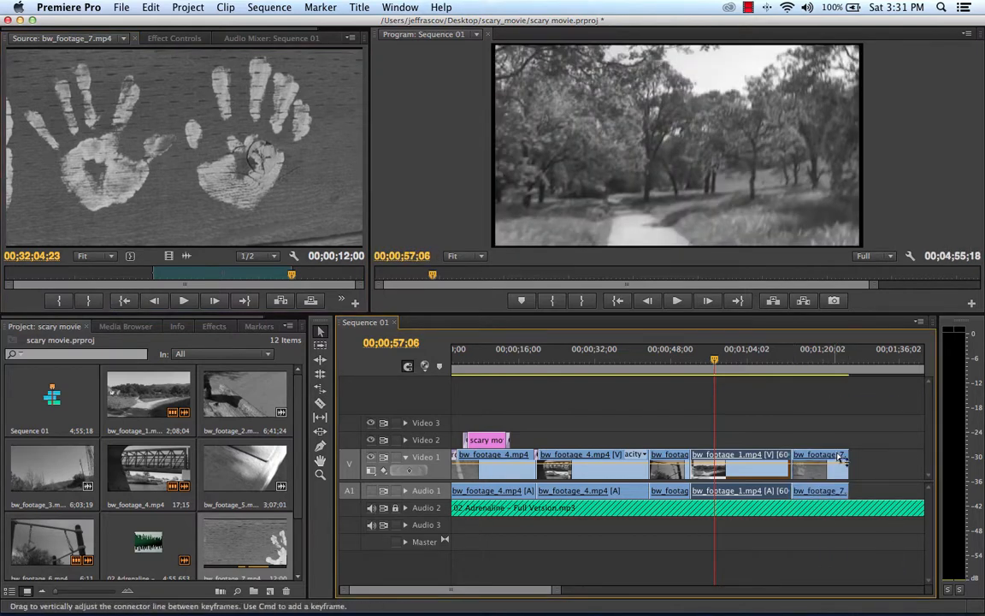
Step: Play the sequence from 00;01;10;28 to review the cut into the bw_footage_7.mp4 clip
click(780, 352)
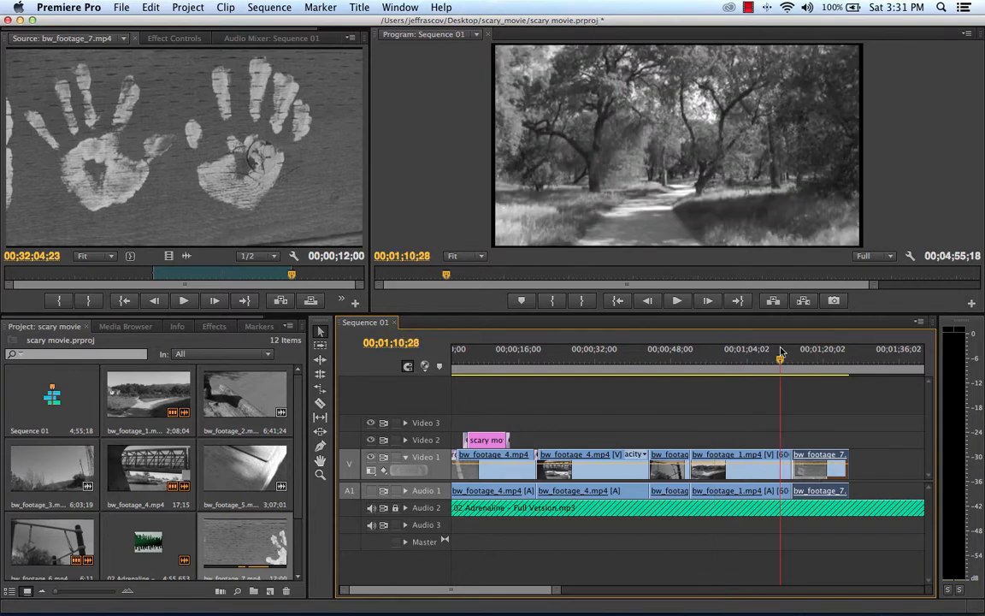
key(space)
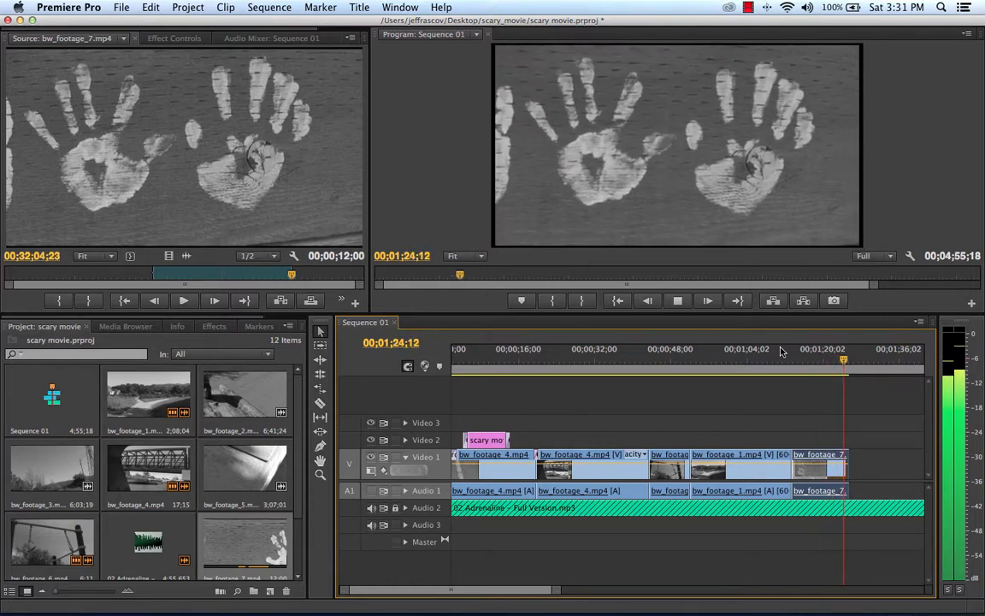
key(space)
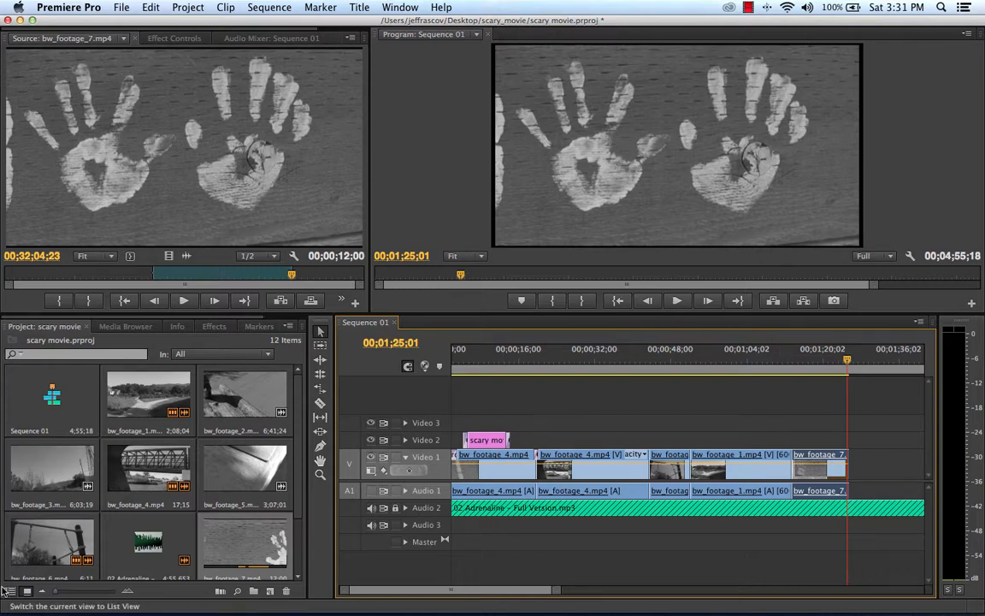
Step: Open bw_footage_8.mp4 in the Source monitor and mark its In point at 00;32;55;19
scroll(96, 510, down, 2)
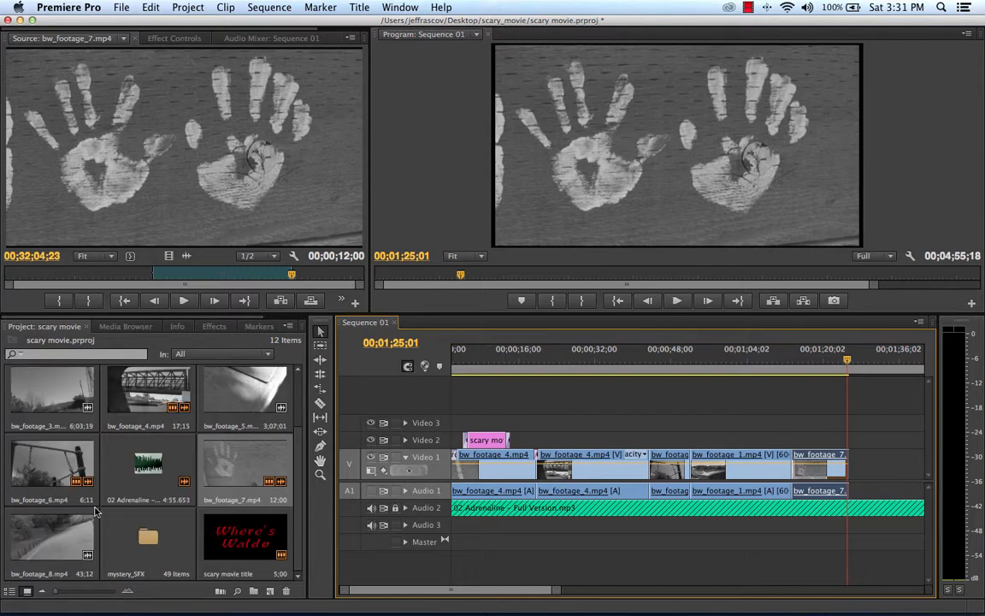
double_click(63, 552)
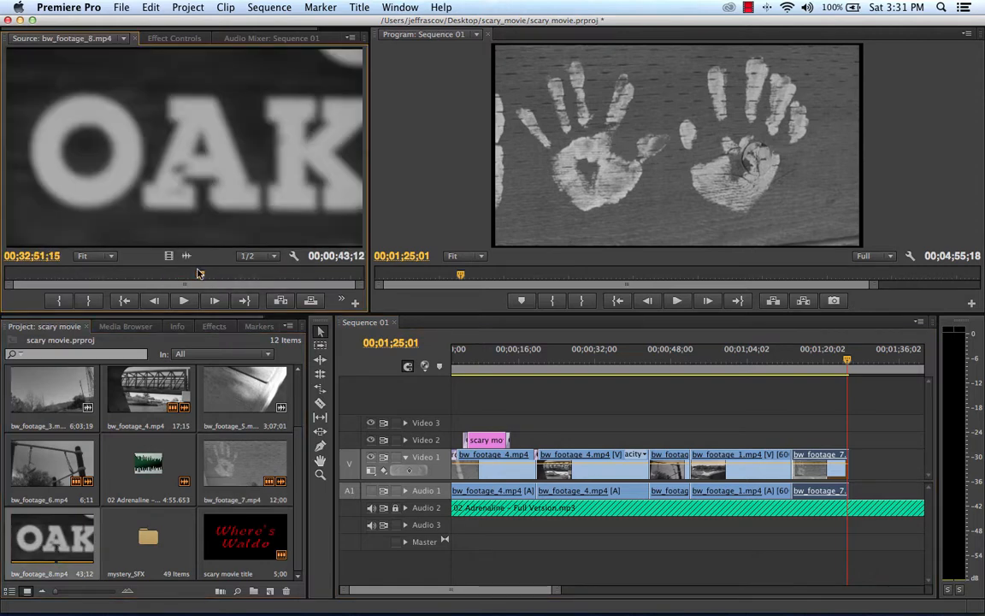
mouse_move(198, 273)
mouse_down()
mouse_move(357, 277)
mouse_move(216, 276)
mouse_up()
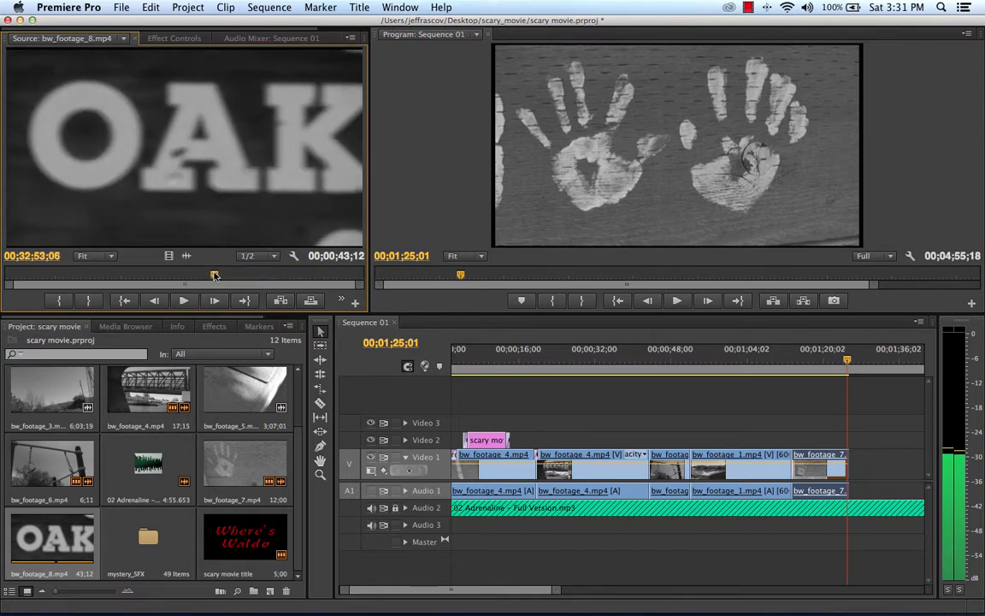
key(i)
click(188, 301)
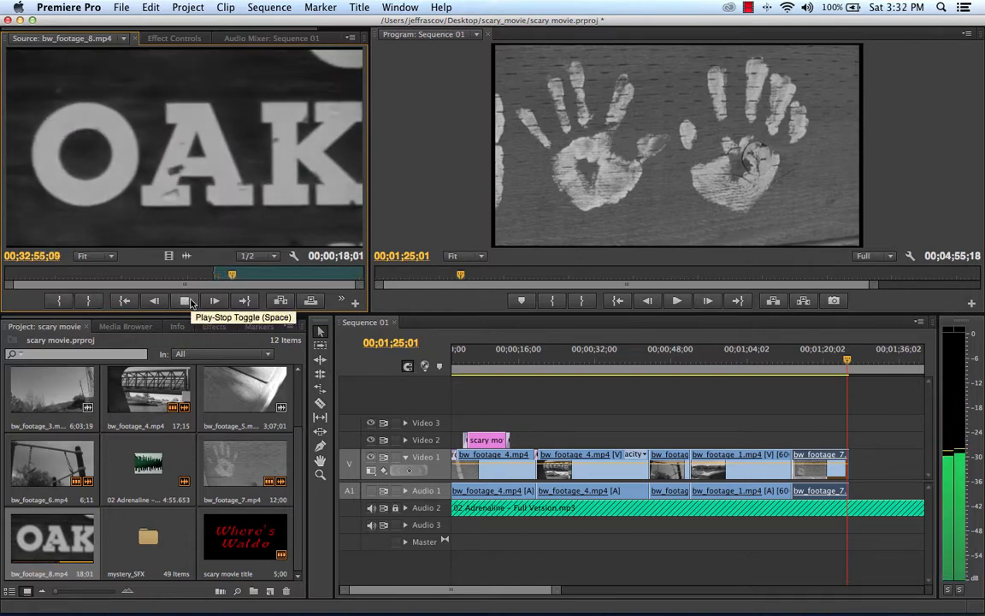
click(186, 301)
click(58, 300)
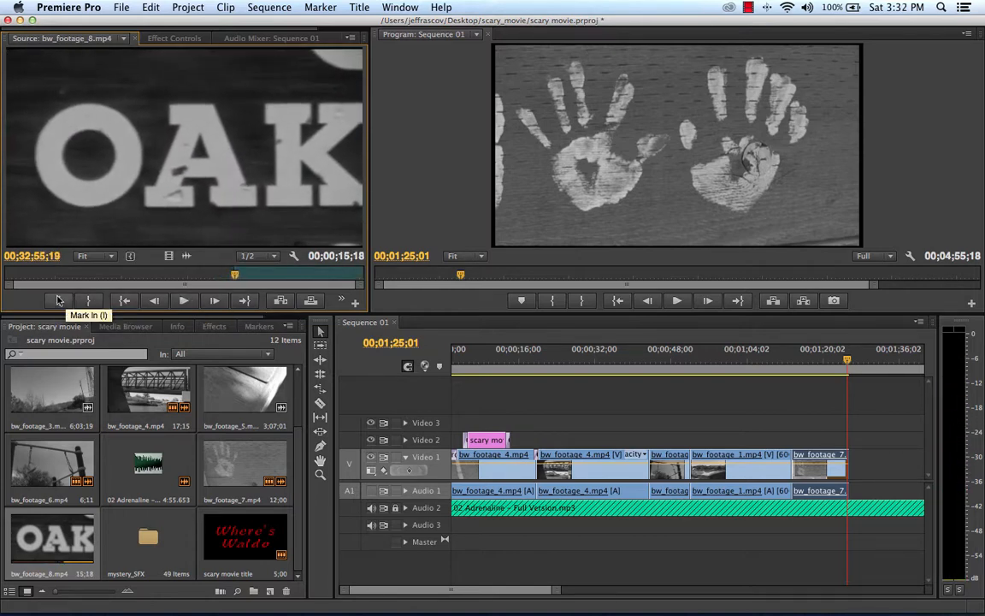
Step: Retrim bw_footage_8.mp4 to a 00;00;10;16 section ending at 00;33;10;24 and place it on Video 1 directly after bw_footage_7.mp4
click(187, 301)
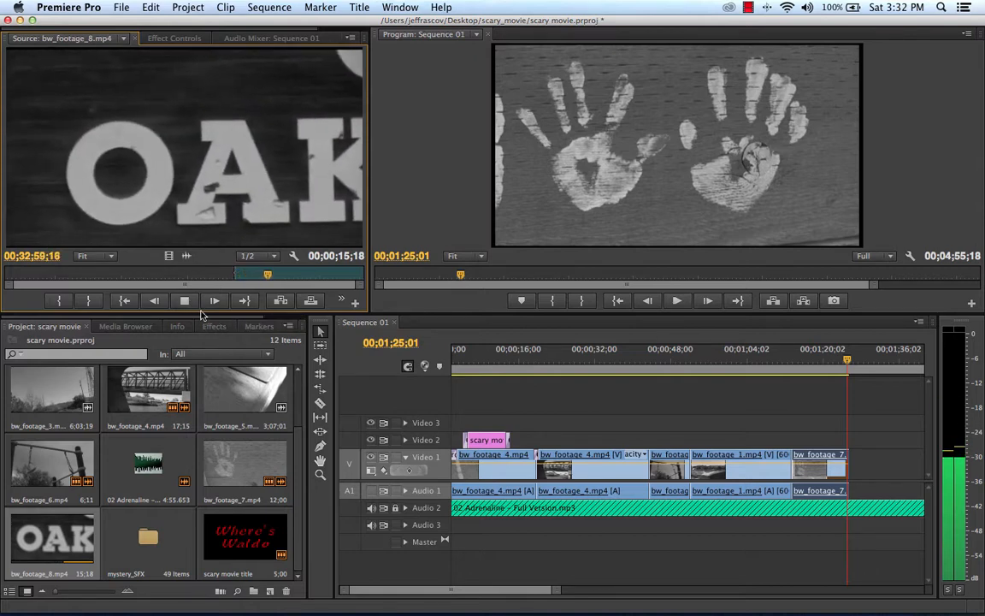
click(184, 301)
click(184, 302)
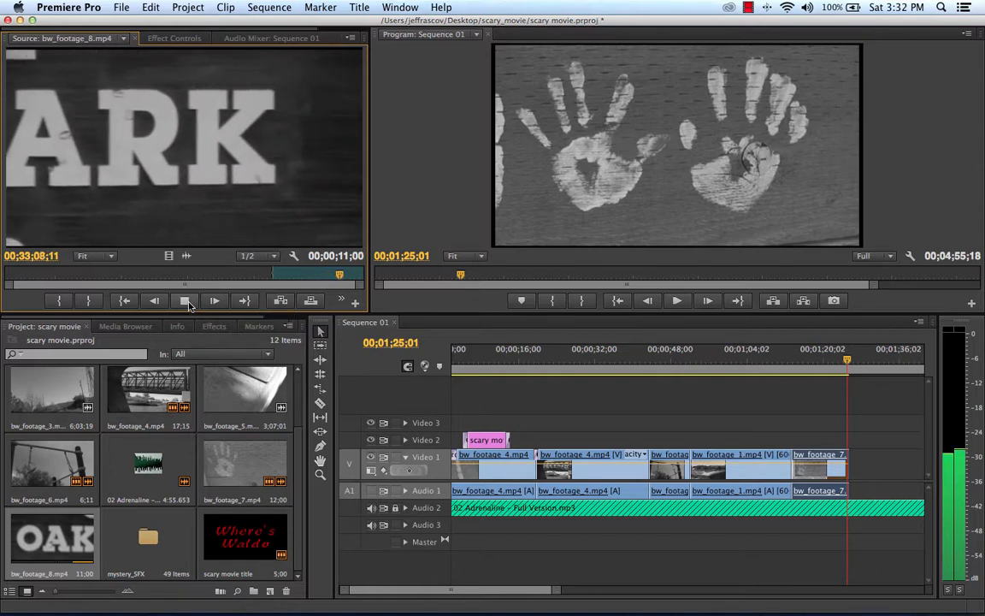
click(185, 301)
click(185, 301)
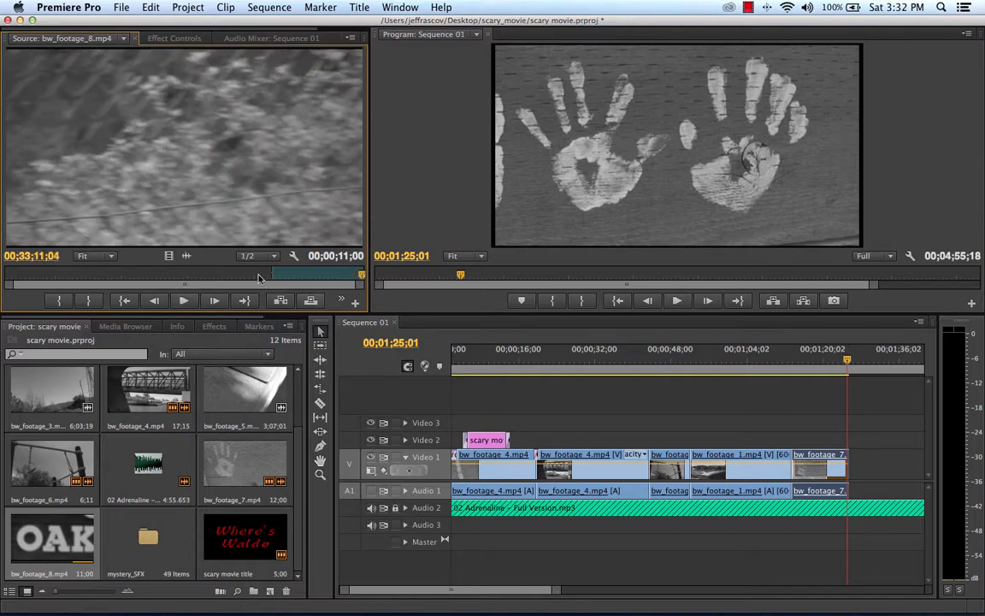
click(360, 275)
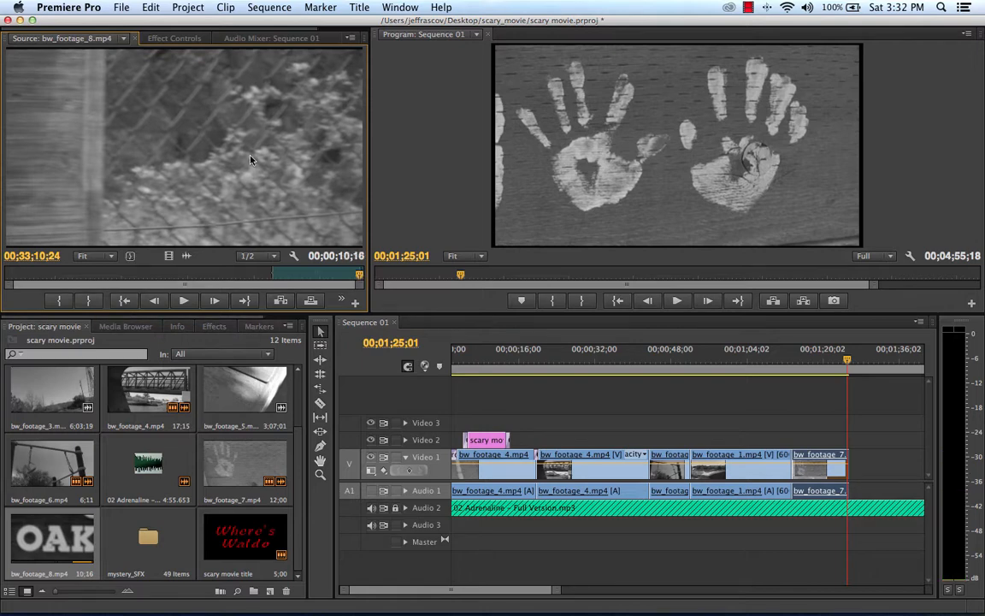
drag(242, 160, 861, 457)
Step: Play the sequence across the cut from bw_footage_7.mp4 into bw_footage_8.mp4 to check its timing against the soundtrack
key(space)
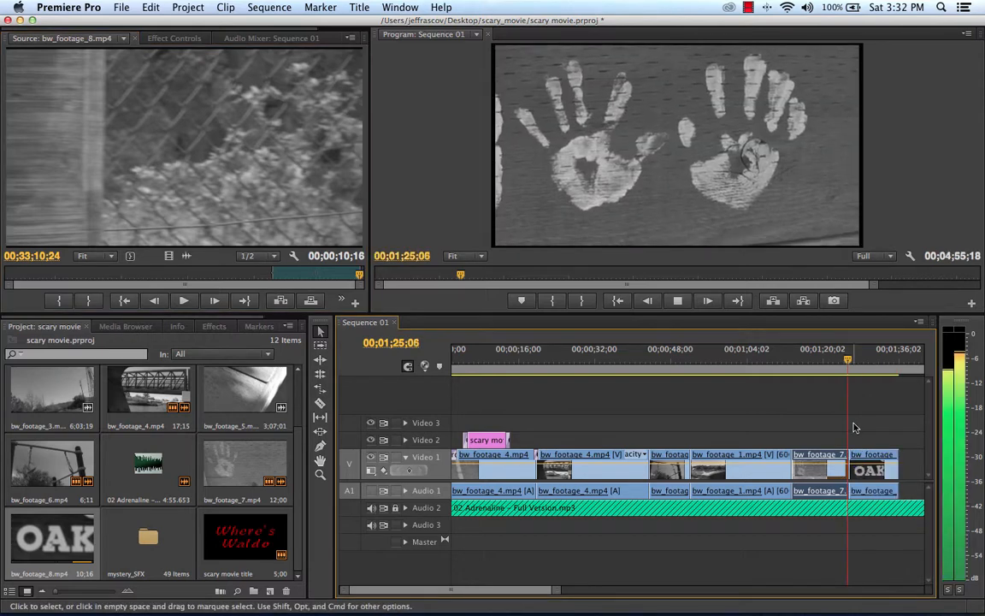
key(space)
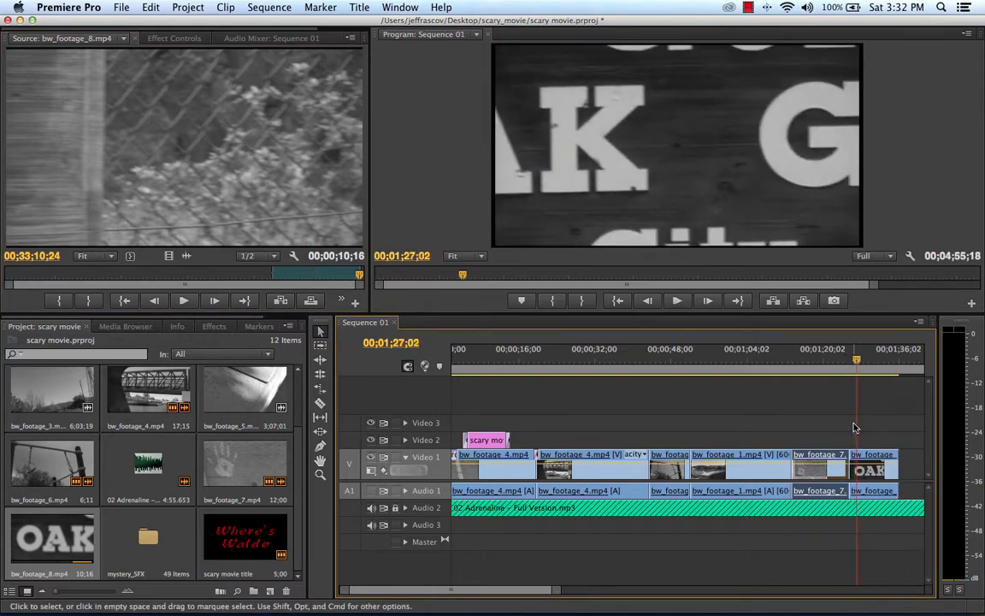
click(842, 359)
key(space)
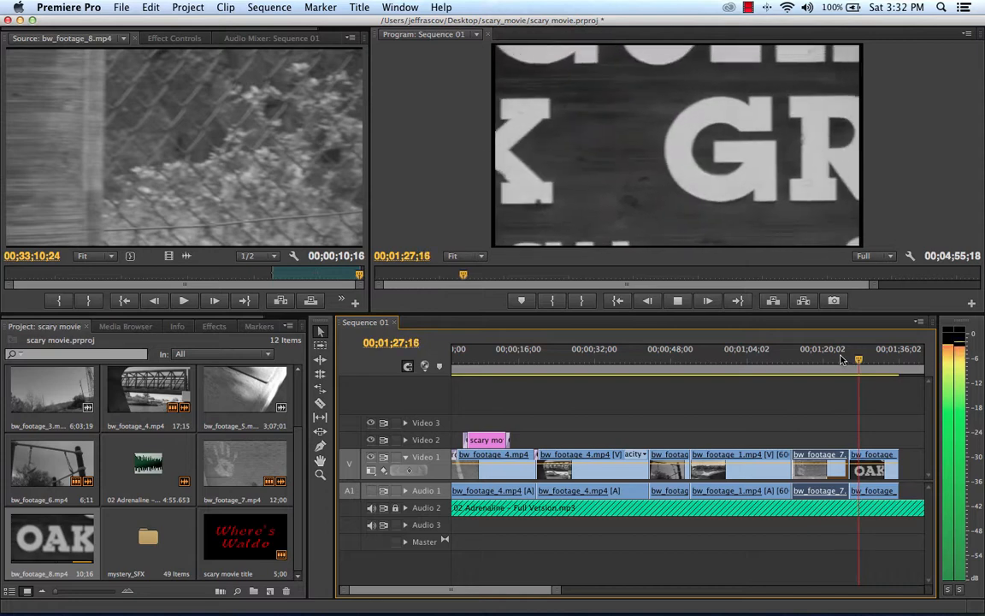
key(space)
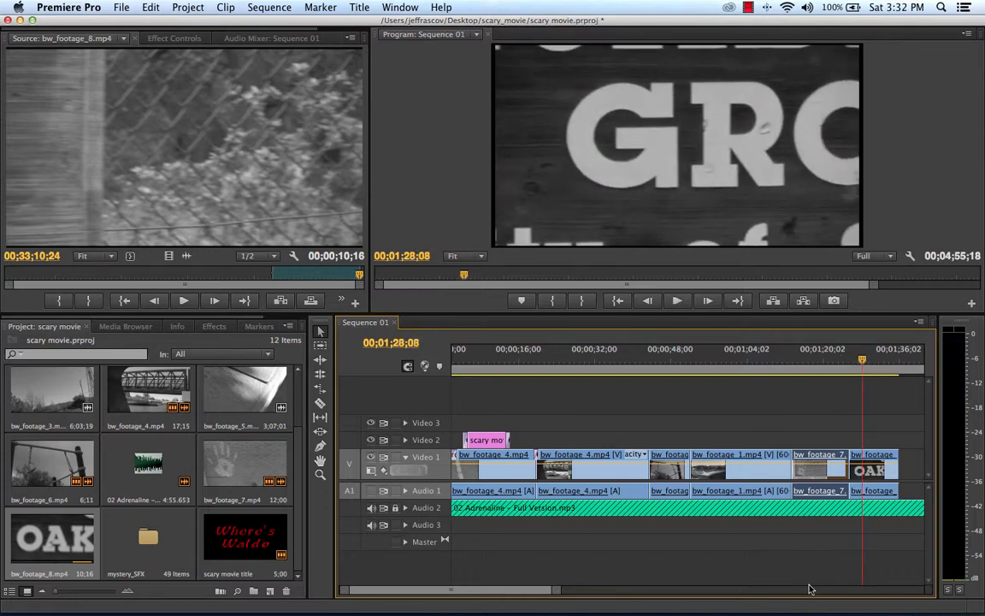
Step: Open bw_footage_5.mp4 in the Source monitor and mark its In point at 00;24;11;09
drag(530, 590, 558, 591)
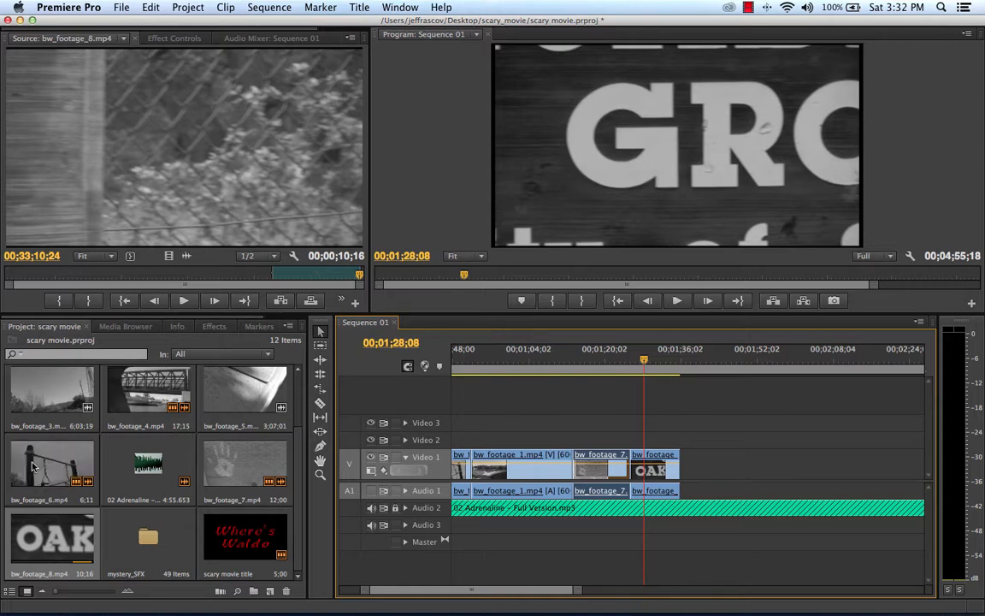
double_click(270, 402)
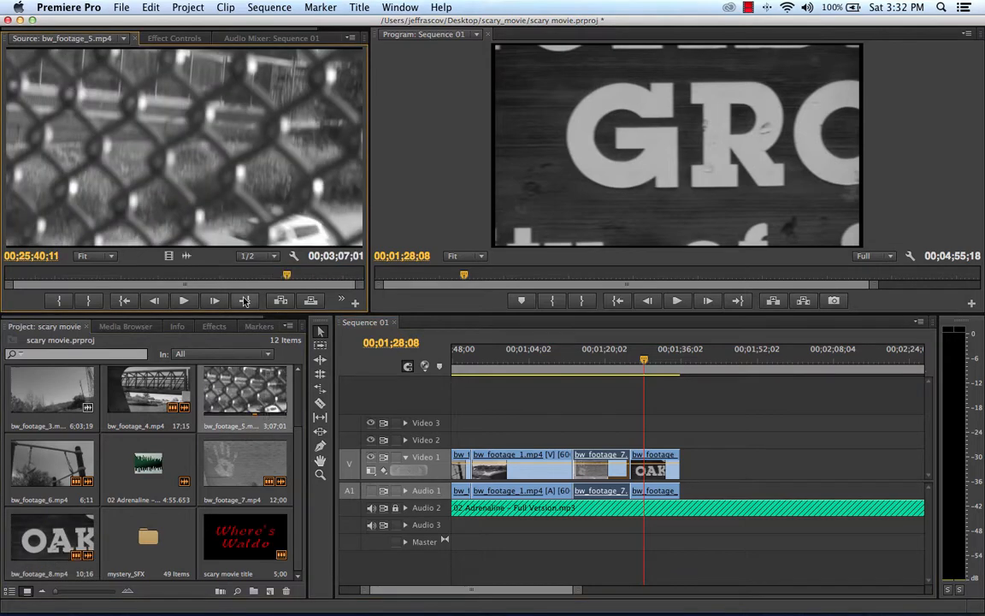
drag(286, 277, 116, 271)
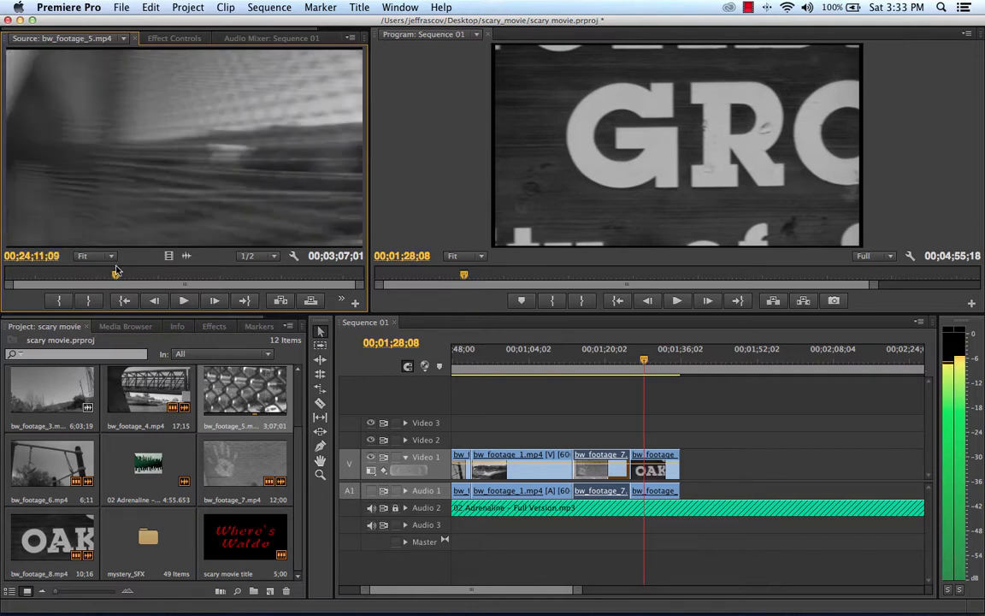
click(59, 300)
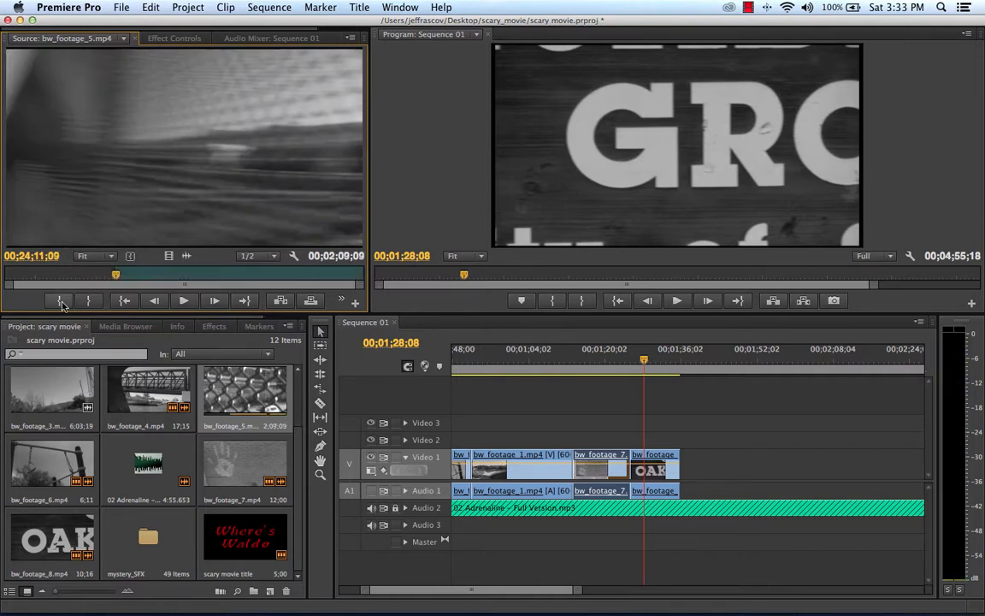
Step: Mark the Out point of bw_footage_5.mp4 at 00;24;25;15 and place the trimmed clip on Video 1 directly after bw_footage_8.mp4
click(177, 300)
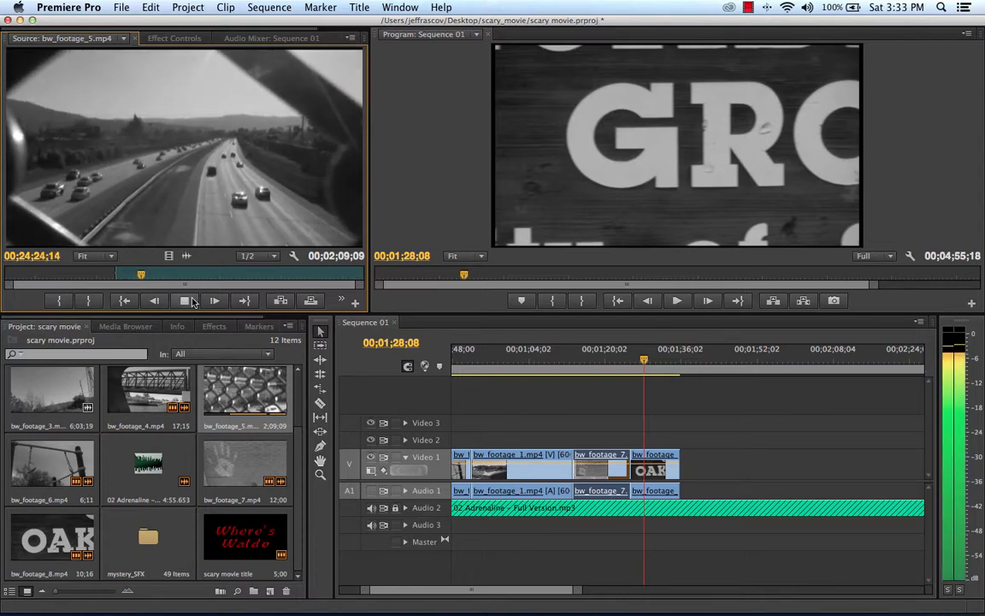
click(191, 301)
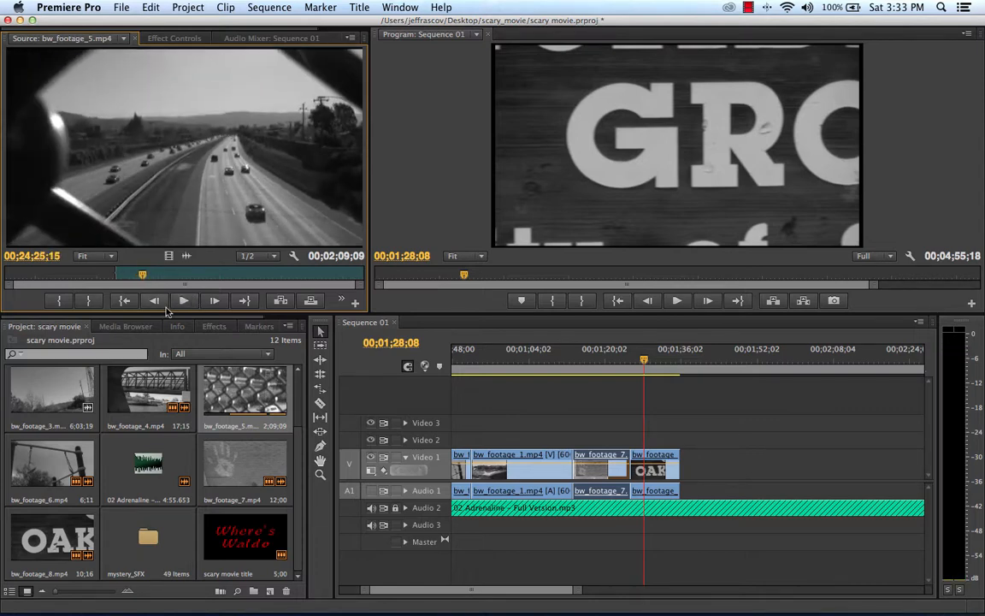
key(o)
drag(171, 160, 691, 488)
Step: Play the end of bw_footage_8.mp4 into bw_footage_5.mp4 to review the cut, leaving the playhead at 00;01;34;11
key(space)
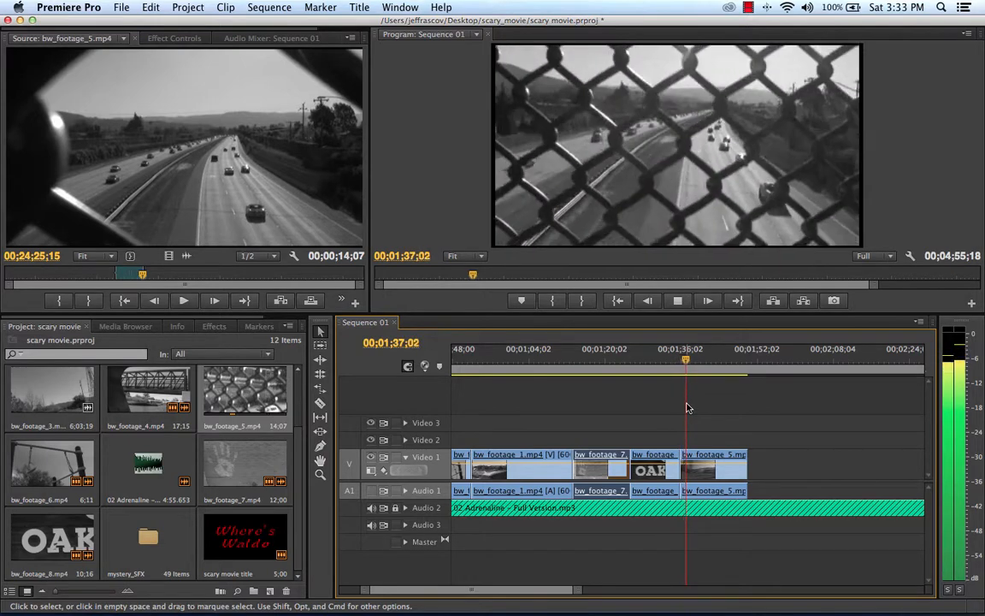
key(space)
drag(686, 361, 669, 360)
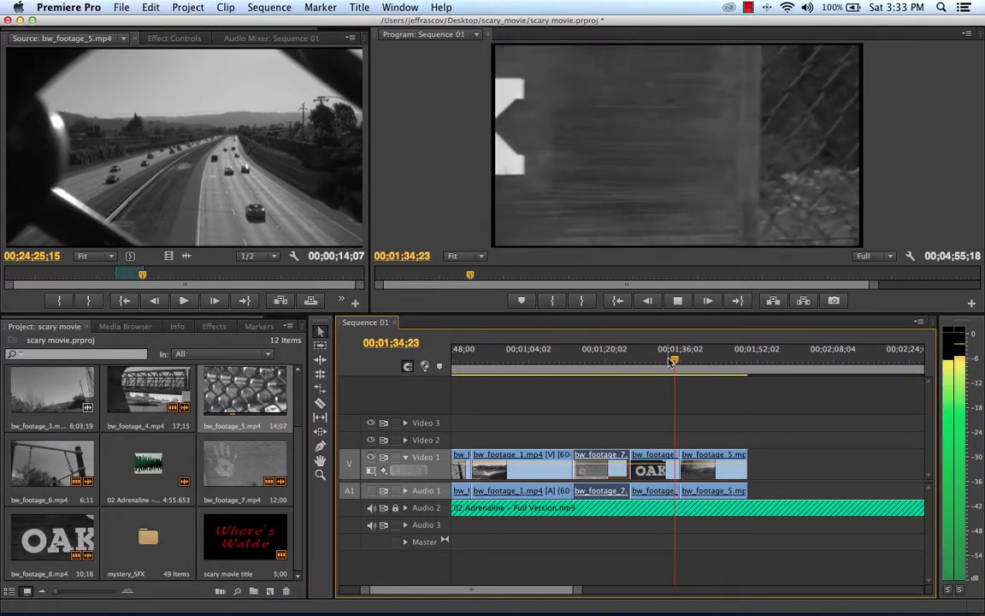
key(space)
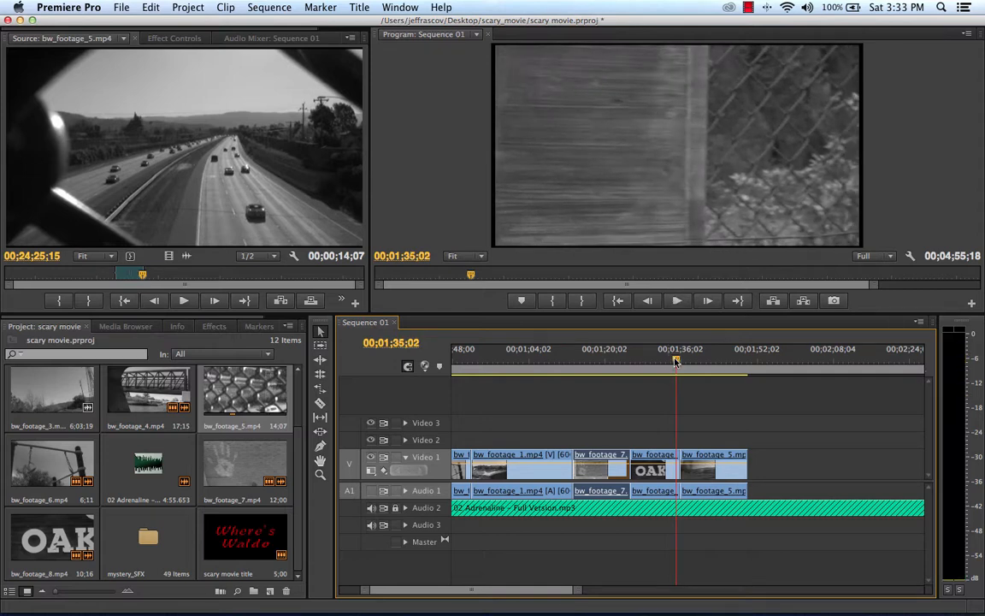
drag(675, 361, 671, 361)
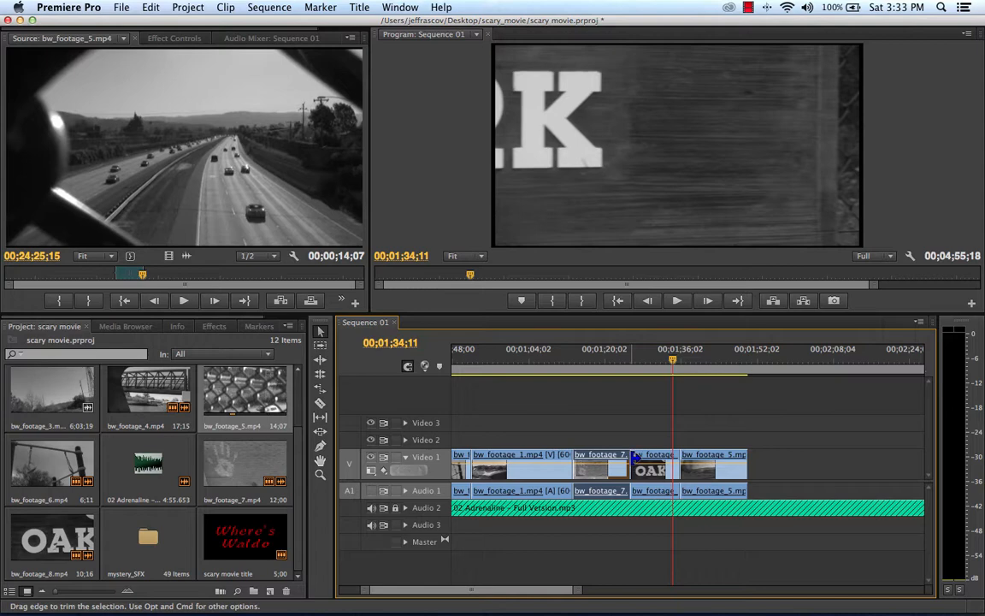
Step: Rate stretch the end of bw_footage_8.mp4 back to the playhead at 00;01;34;11, shortening the clip by speeding it up
drag(636, 458, 638, 459)
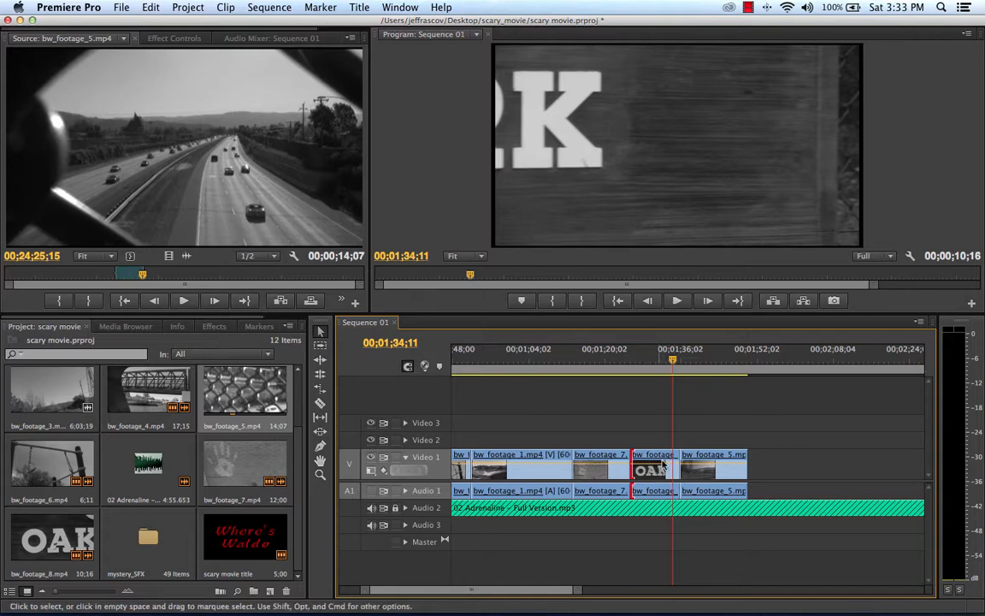
click(657, 461)
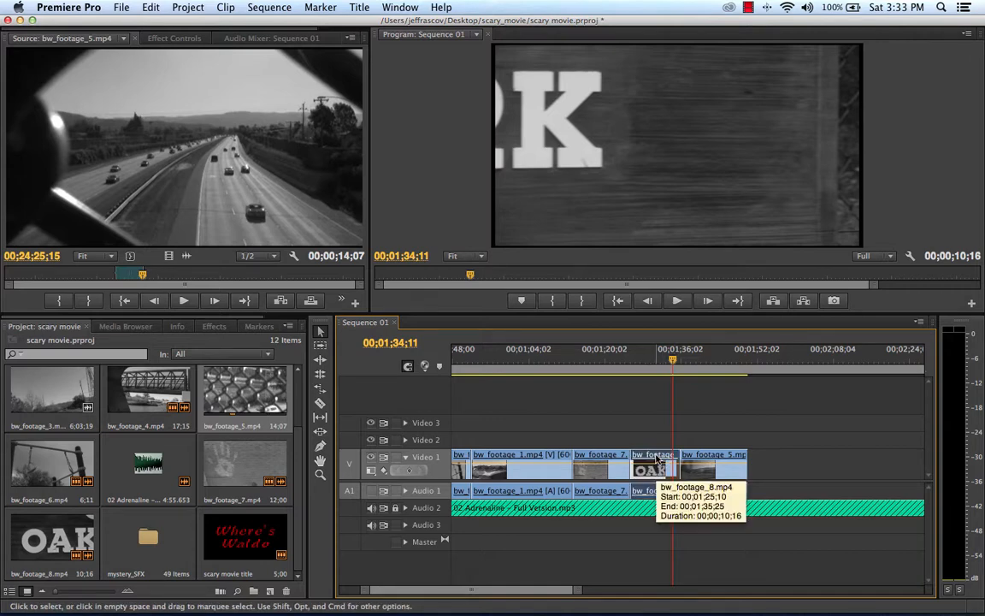
click(322, 392)
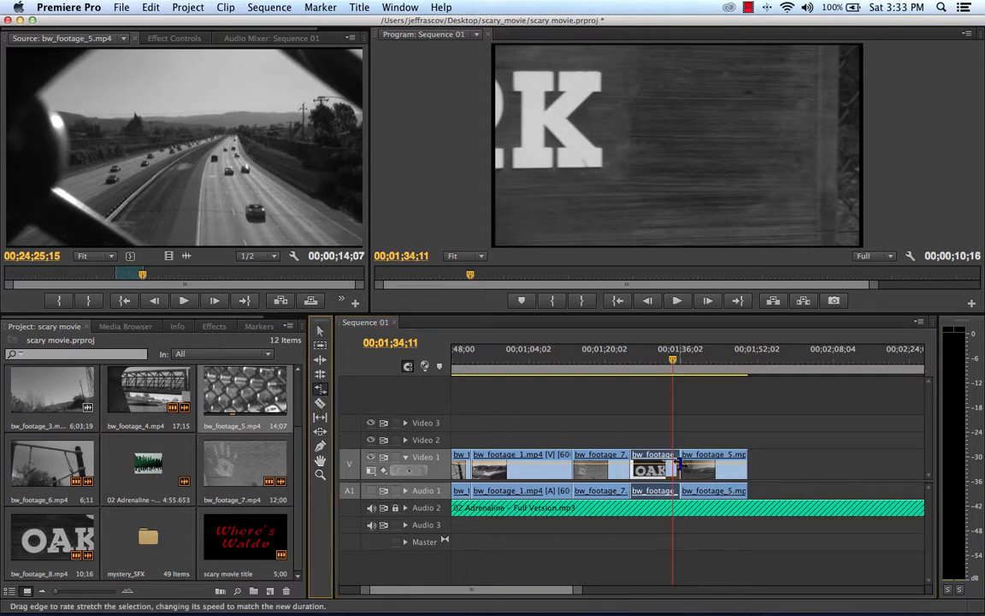
drag(677, 462, 673, 462)
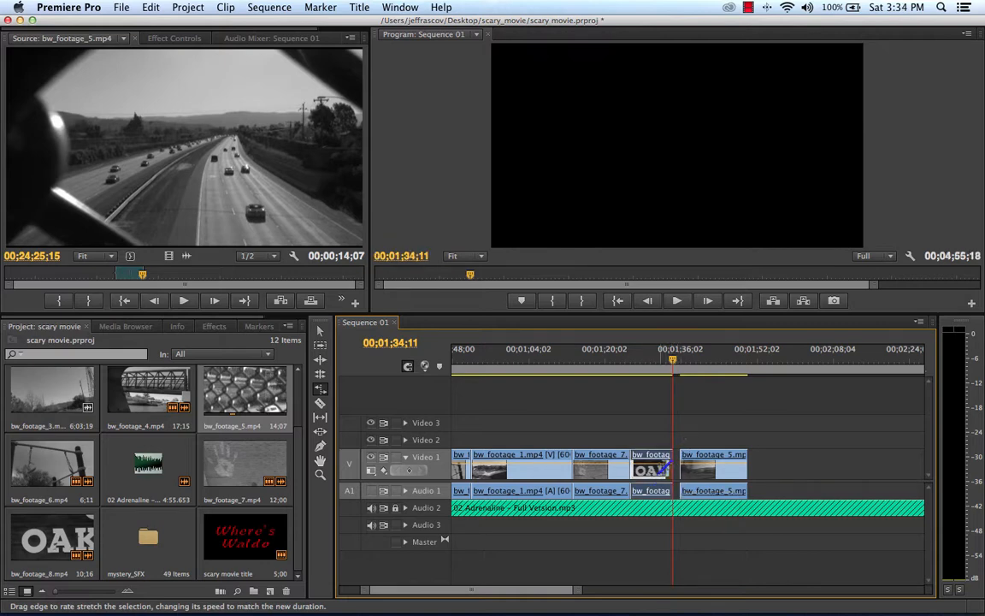
click(320, 331)
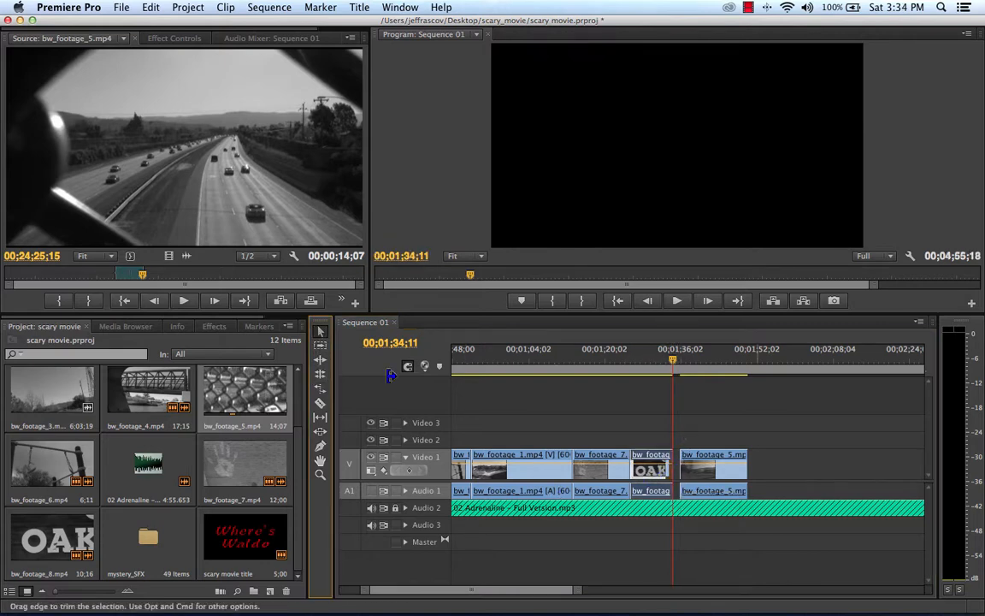
Step: Move bw_footage_5.mp4 directly against the end of bw_footage_8.mp4 and play across the cut to check its timing
click(729, 476)
drag(729, 476, 723, 476)
drag(672, 361, 650, 362)
key(space)
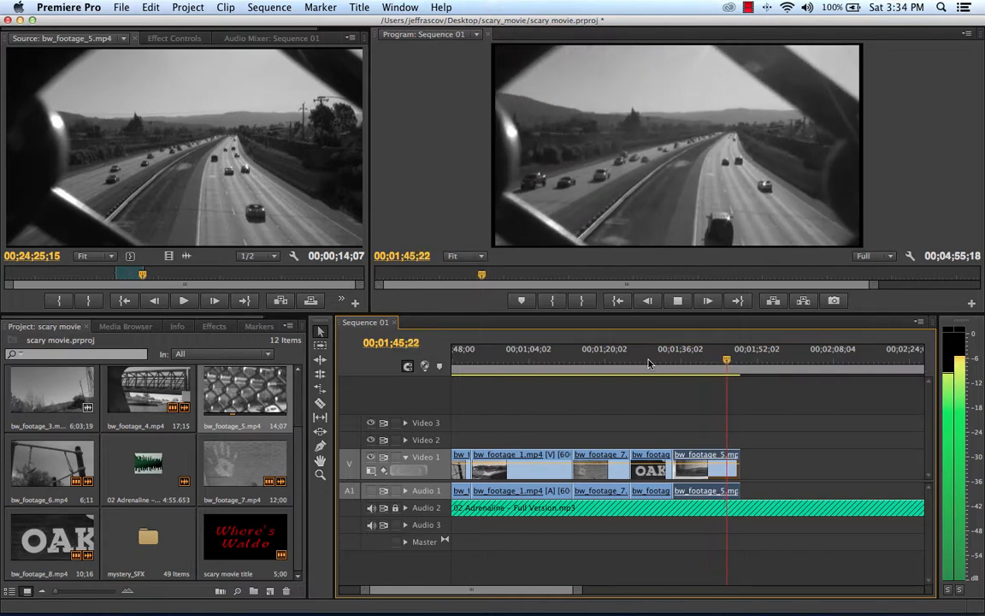
key(space)
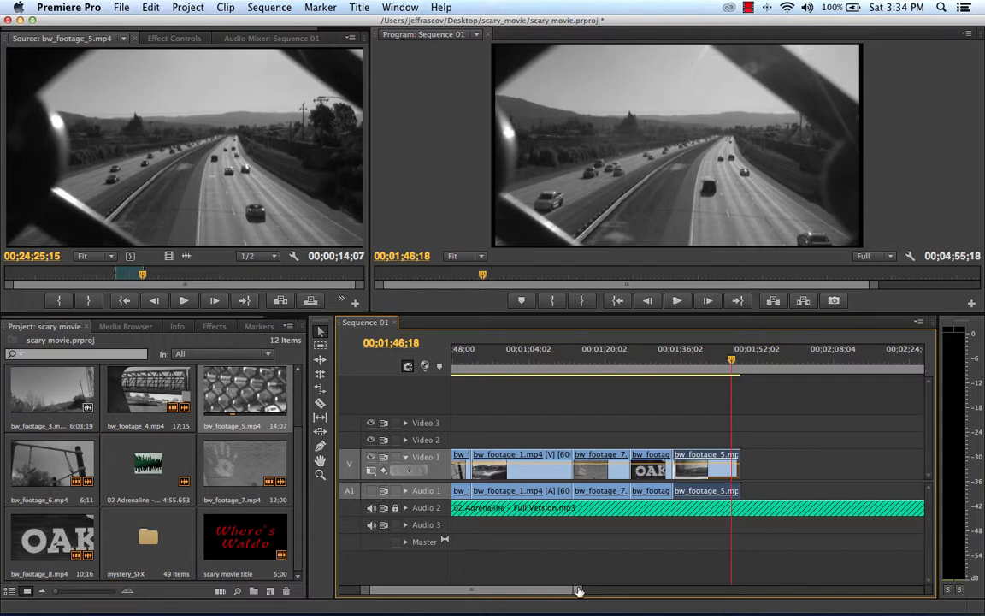
Step: Trim the end of 02 Adrenaline – Full Version.mp3 on Audio 2 back to the end of the last video clip
drag(578, 589, 725, 590)
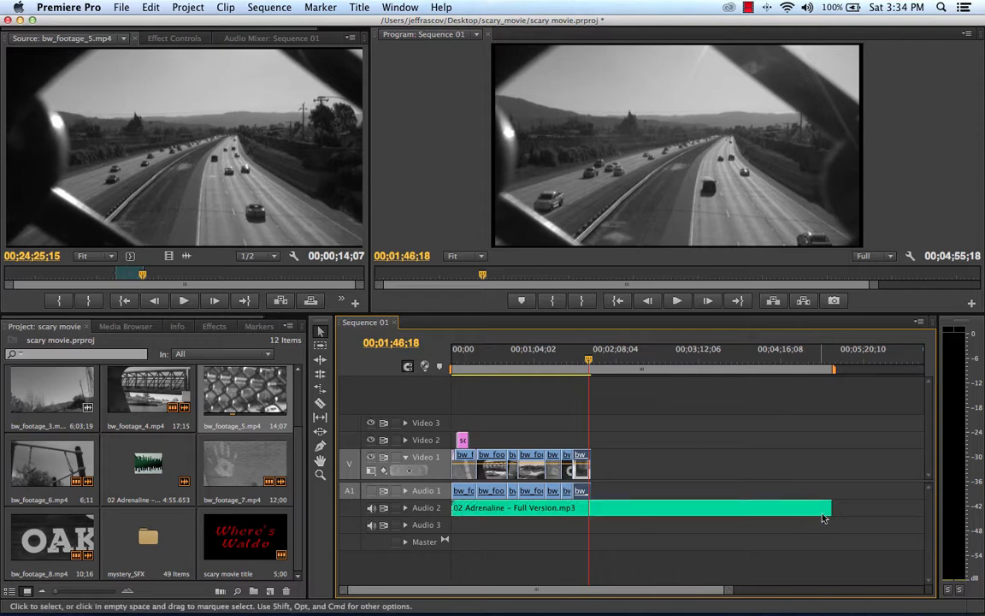
drag(829, 508, 590, 507)
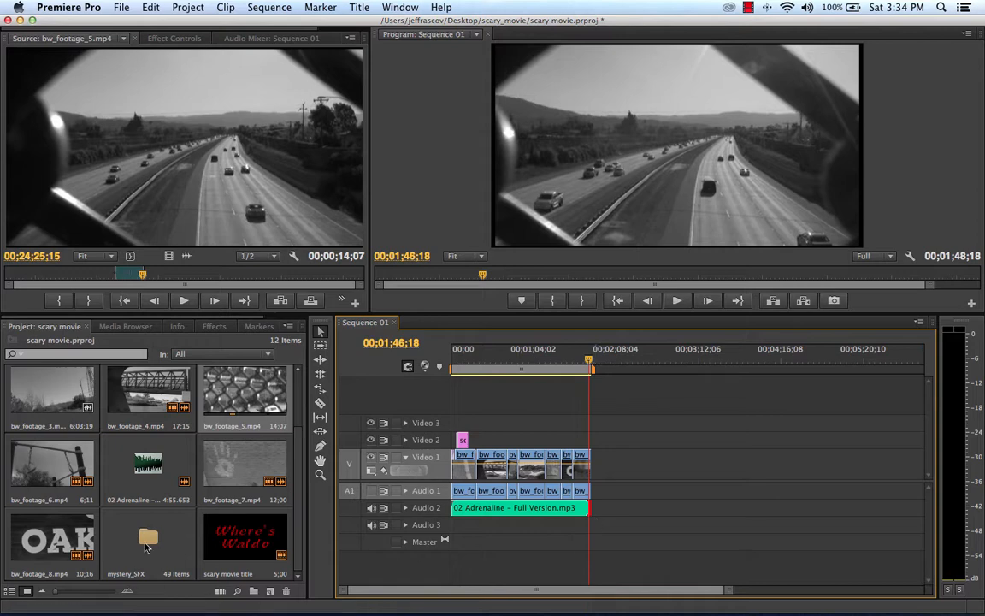
Step: Open the mystery_SFX bin and audition its sound effects, including Breaking Glass, Slow Walk, Encounter, Caverns, Eerie Music and Car Screeches
double_click(147, 545)
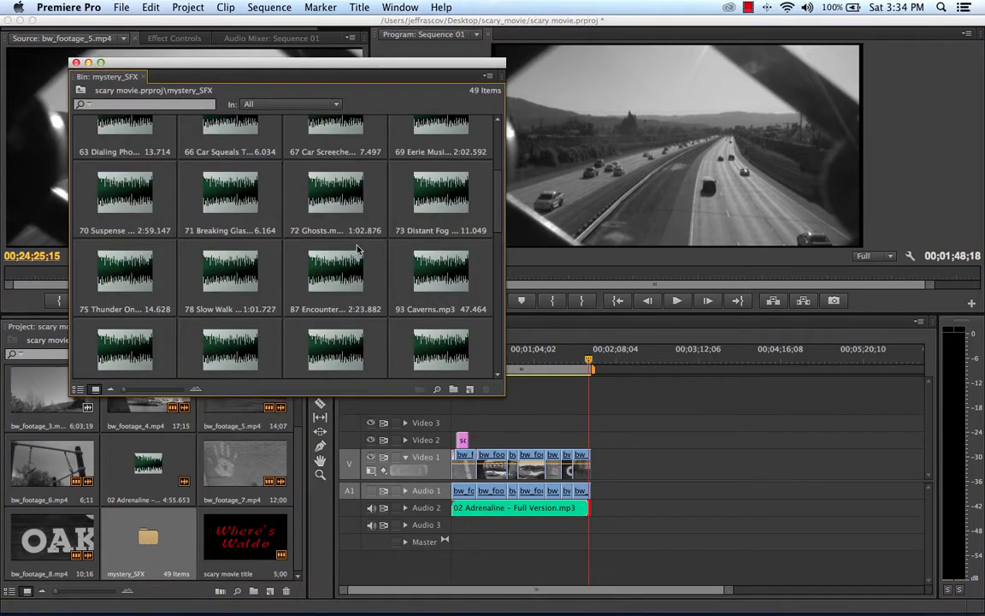
click(233, 197)
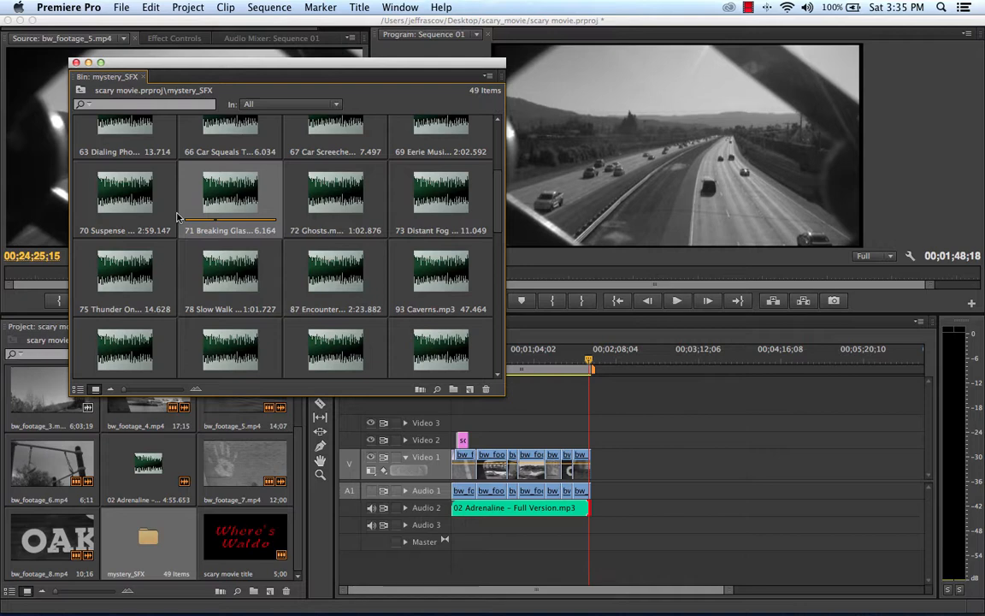
click(222, 271)
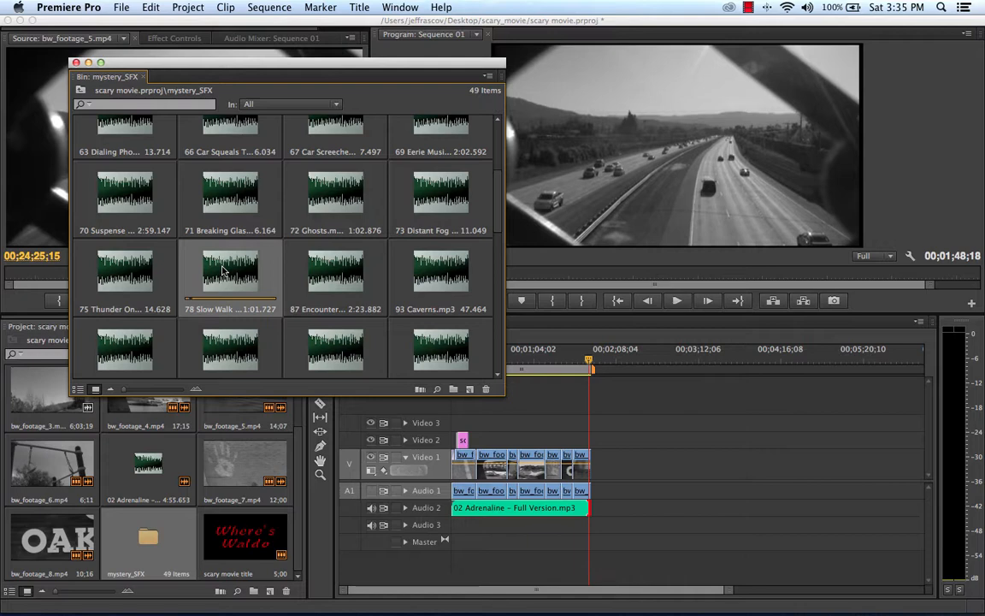
click(319, 282)
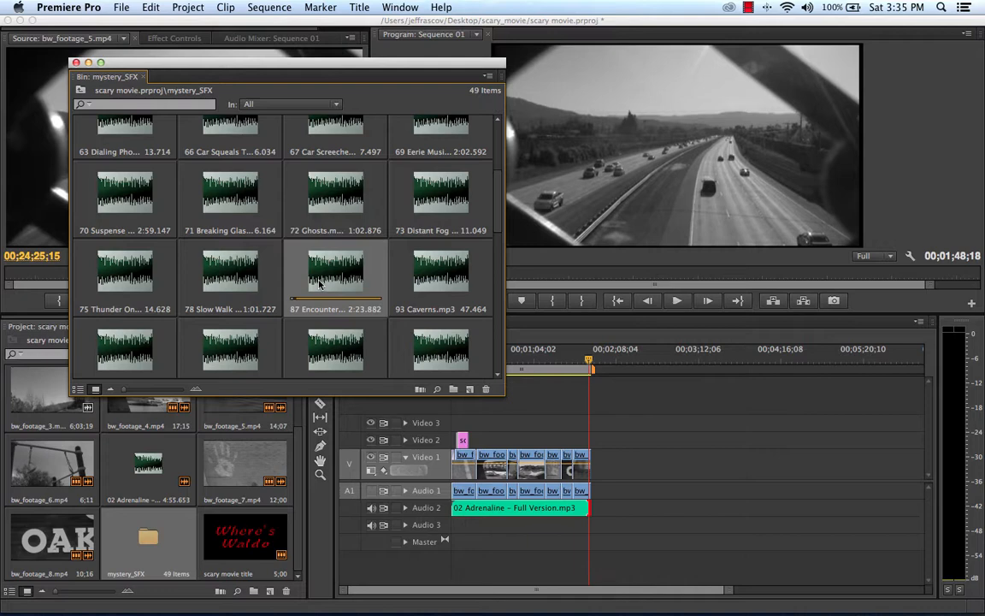
click(438, 277)
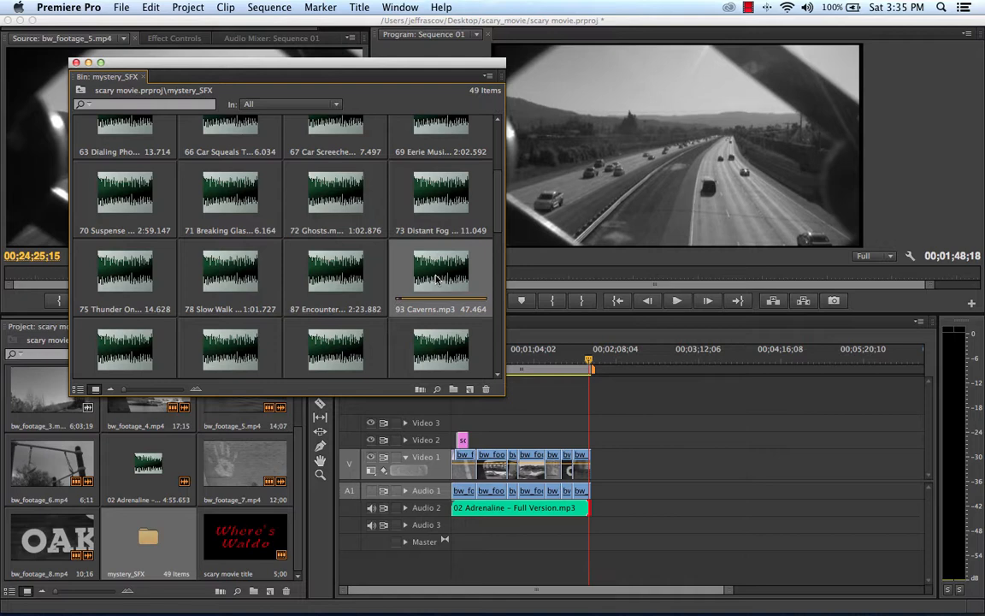
scroll(359, 266, up, 3)
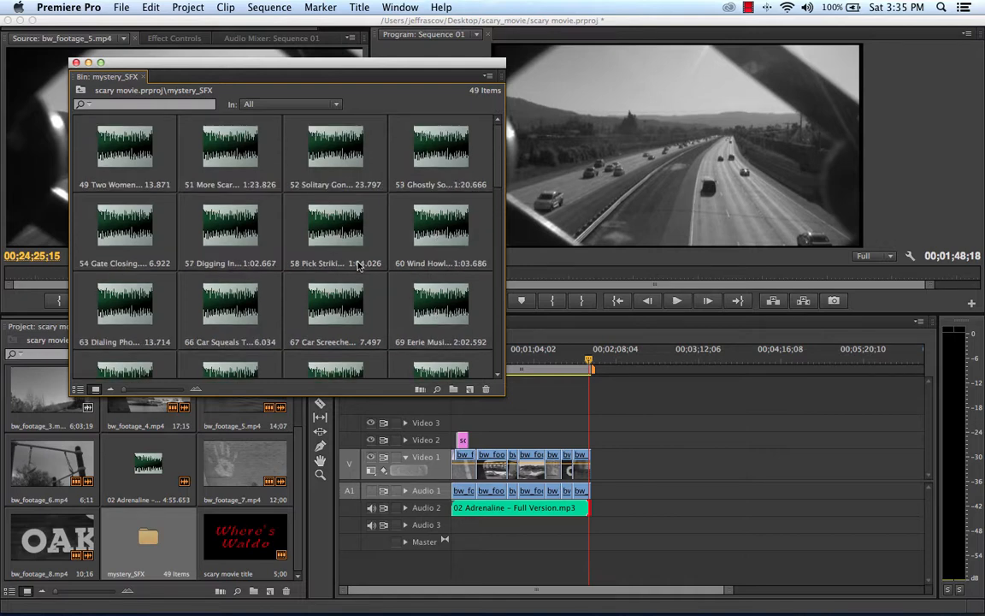
click(438, 329)
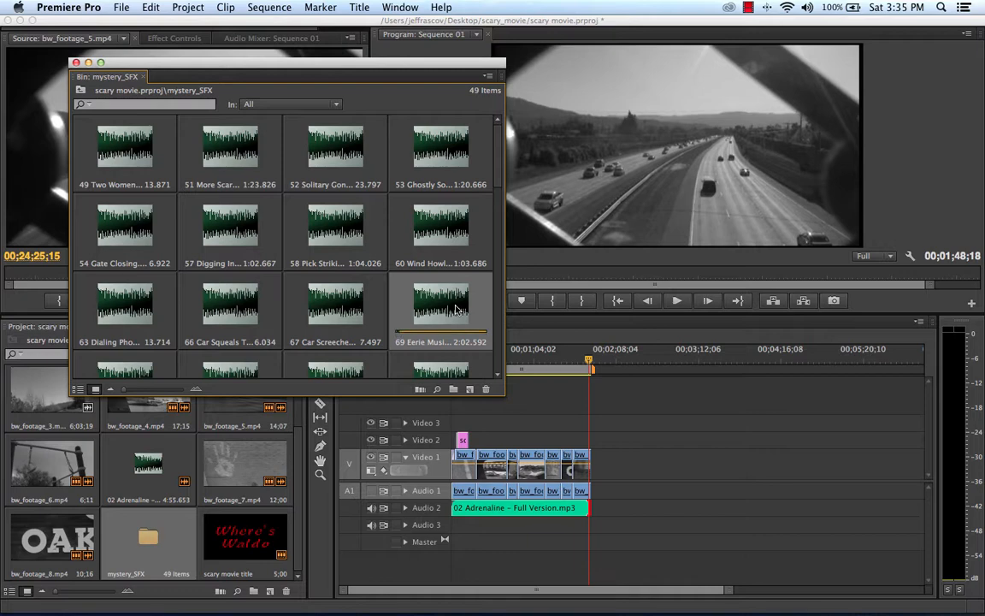
click(299, 283)
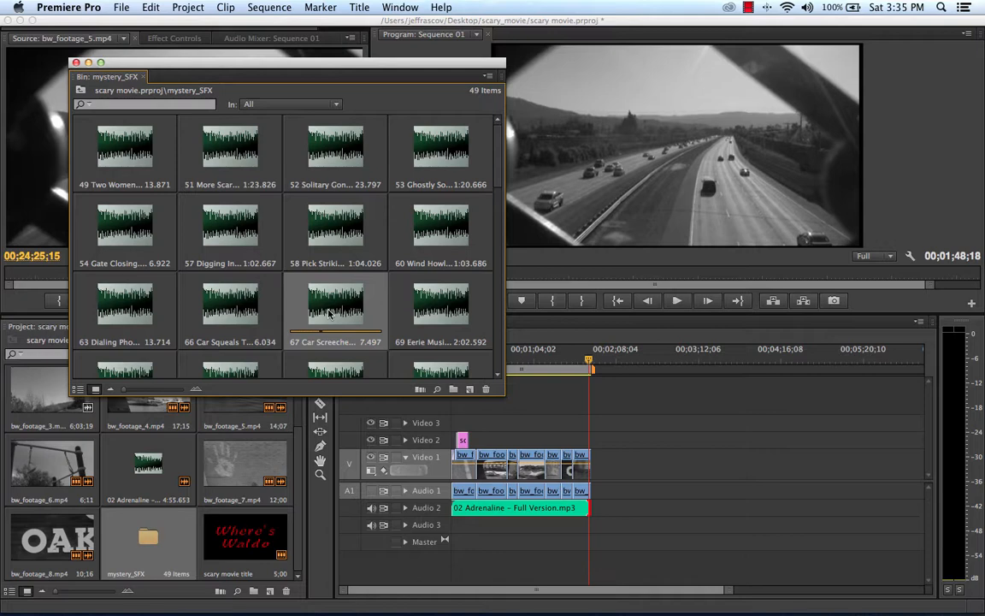
Step: Place 66 Car Squeals on Audio 3 under bw_footage_5.mp4 and 54 Gate Closing on Audio 3 under bw_footage_8.mp4
click(228, 316)
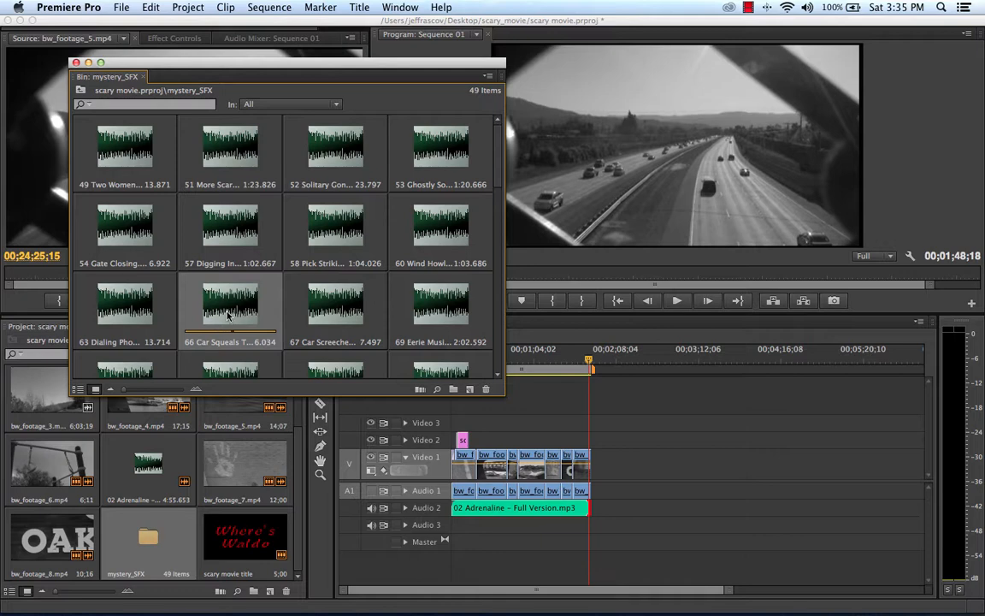
drag(227, 316, 584, 537)
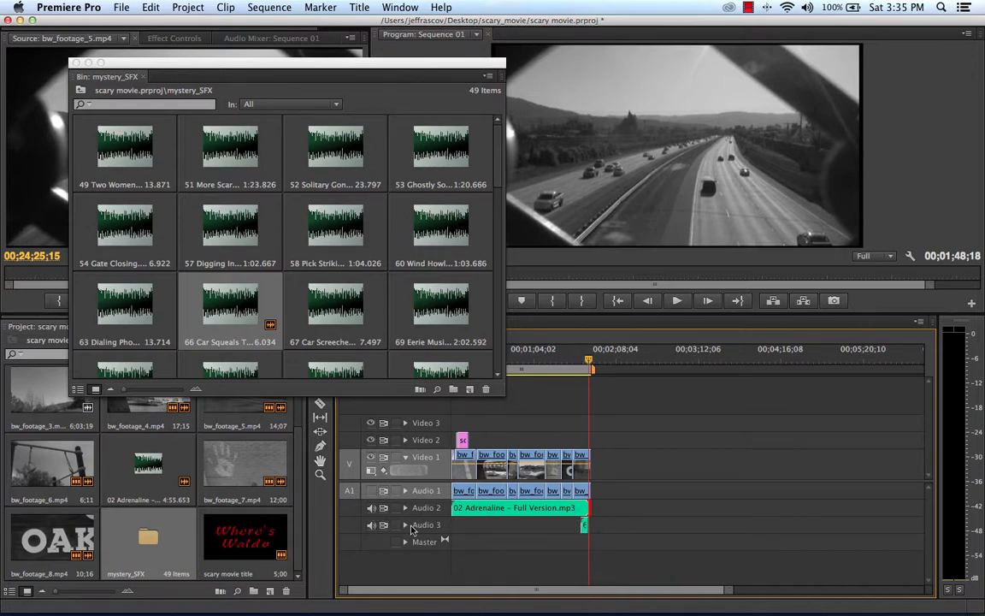
click(142, 249)
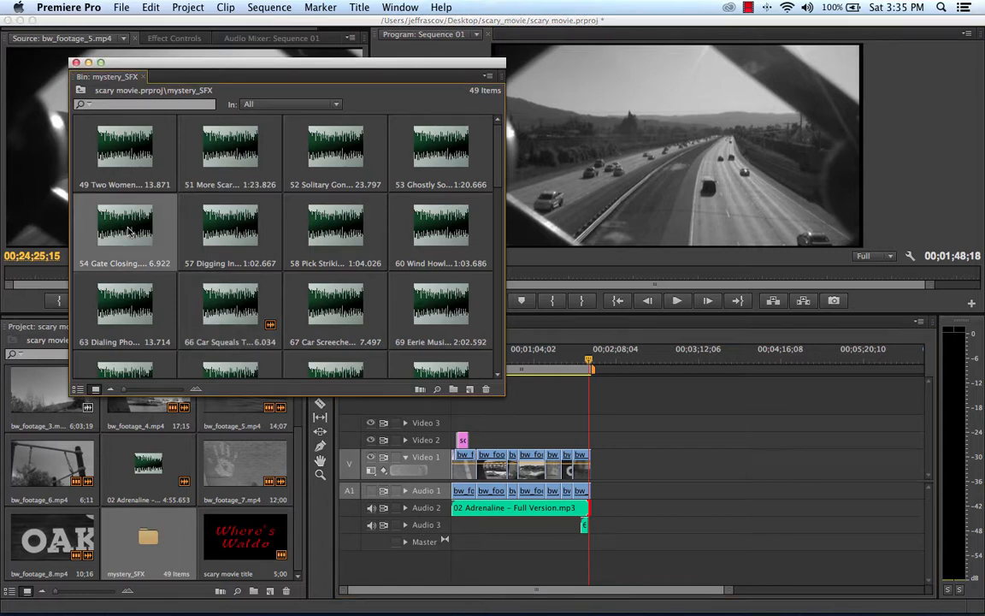
click(547, 357)
drag(528, 358, 549, 360)
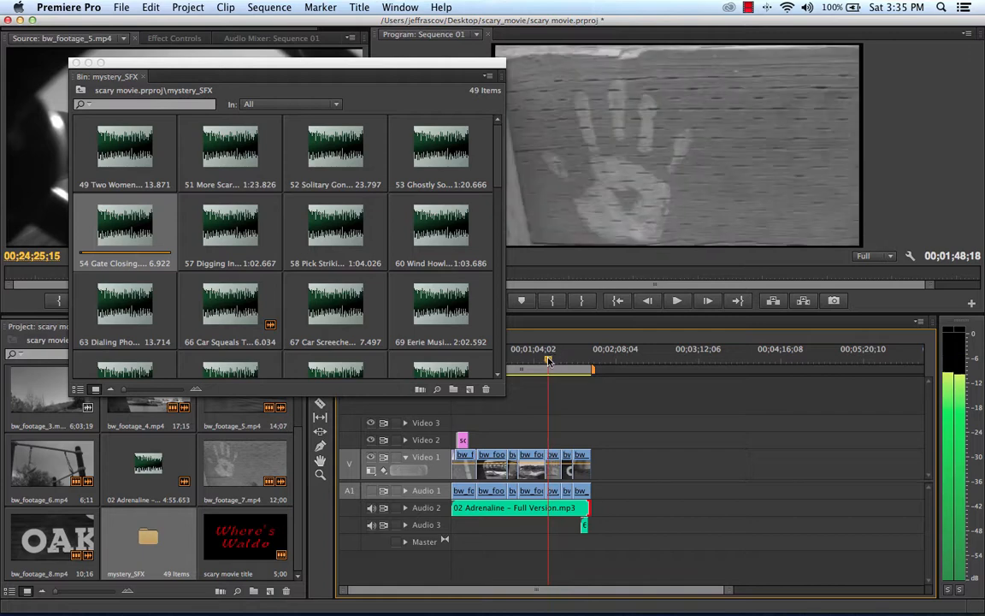
drag(114, 220, 571, 530)
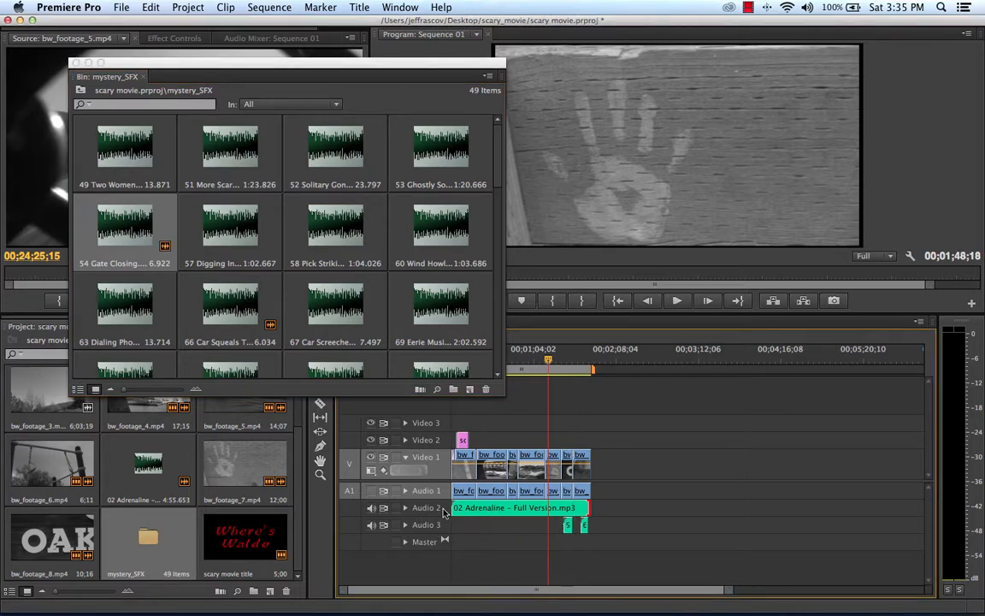
Step: Add 49 Two Women to Audio 3, align its start with bw_footage_7.mp4 and shorten it to end midway through that clip
click(126, 160)
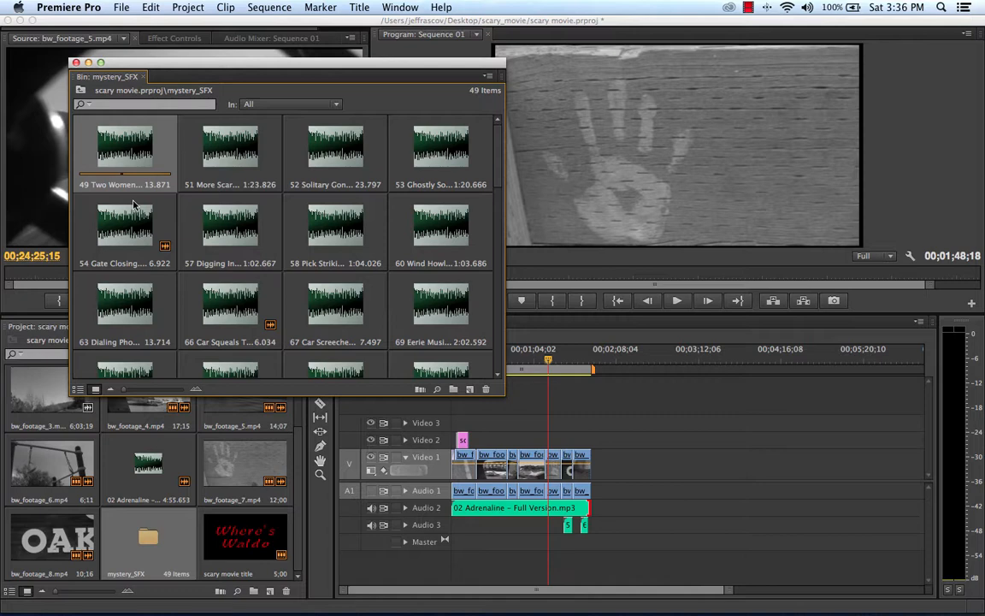
mouse_move(98, 157)
mouse_down()
mouse_move(598, 545)
mouse_move(528, 528)
mouse_up()
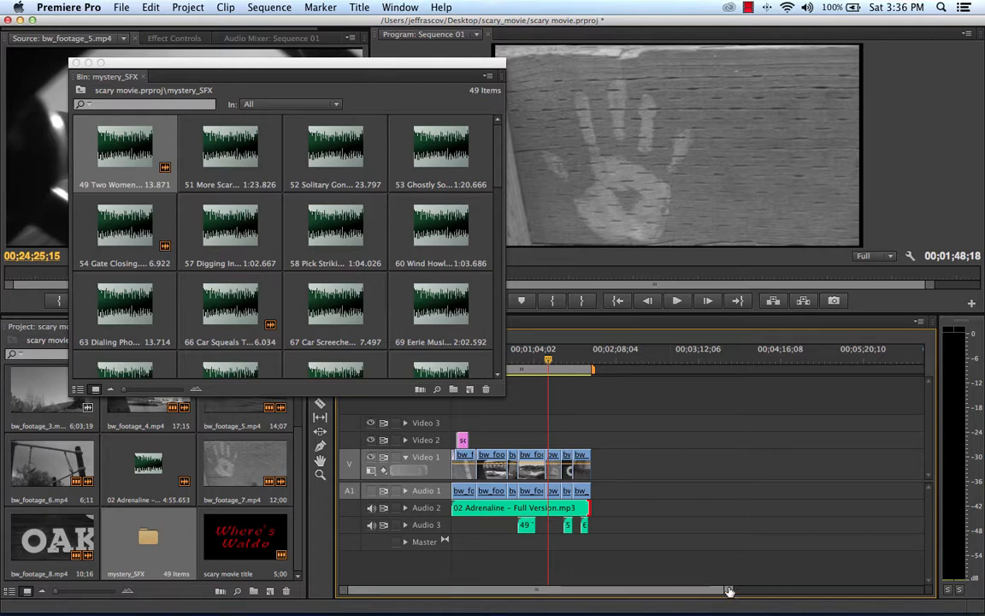
drag(728, 591, 599, 589)
click(604, 363)
drag(556, 360, 599, 362)
drag(590, 528, 701, 528)
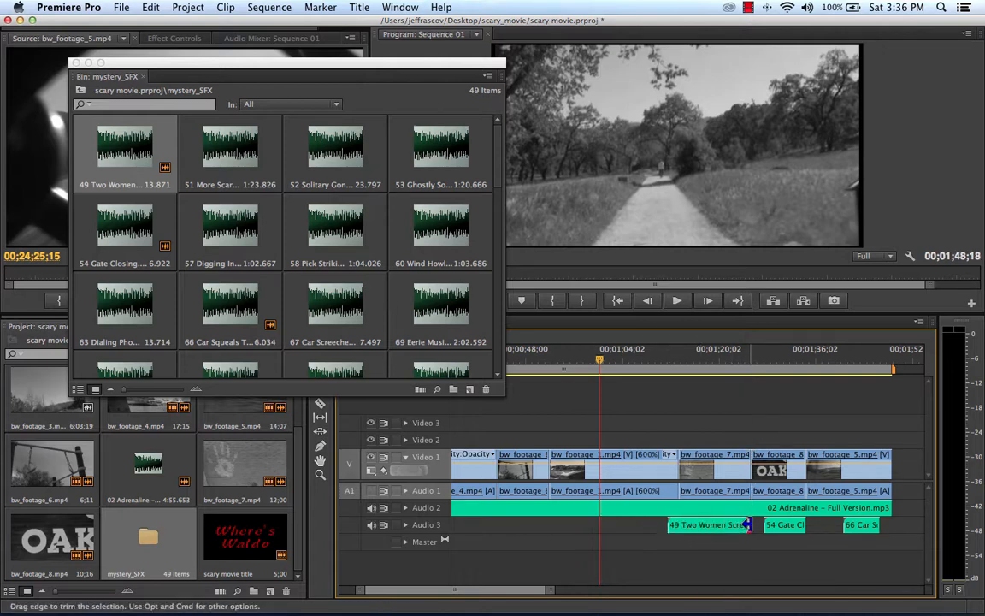
drag(748, 526, 718, 530)
Step: Play the Two Women effect from the start of bw_footage_7.mp4 and extend its end to where playback stops
click(678, 356)
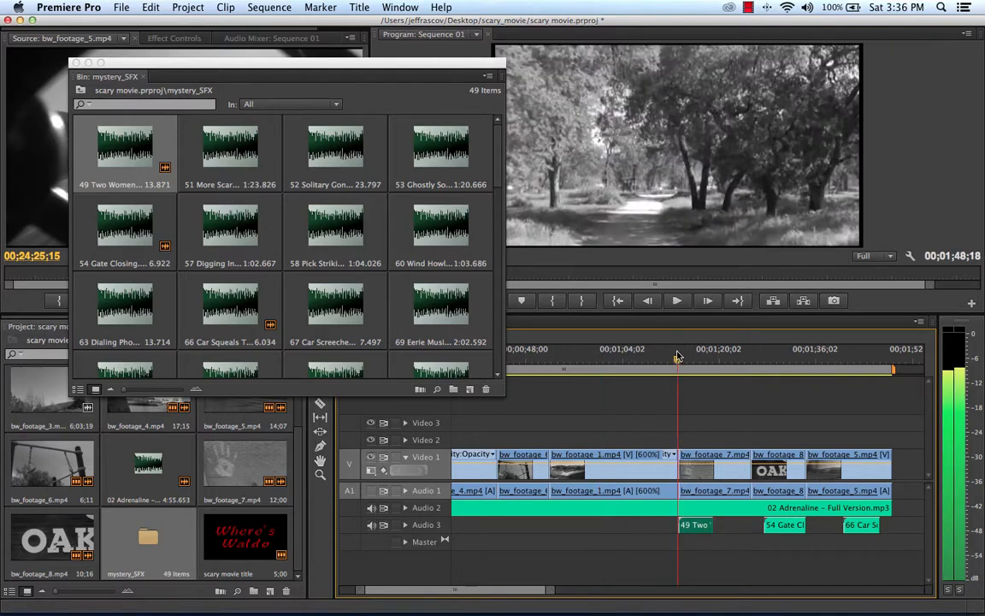
key(space)
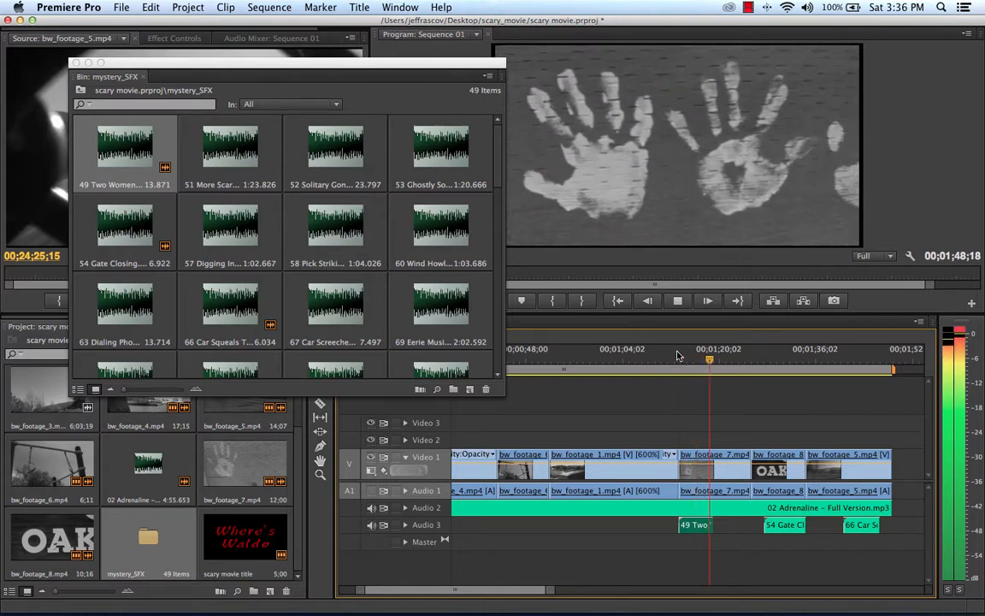
key(space)
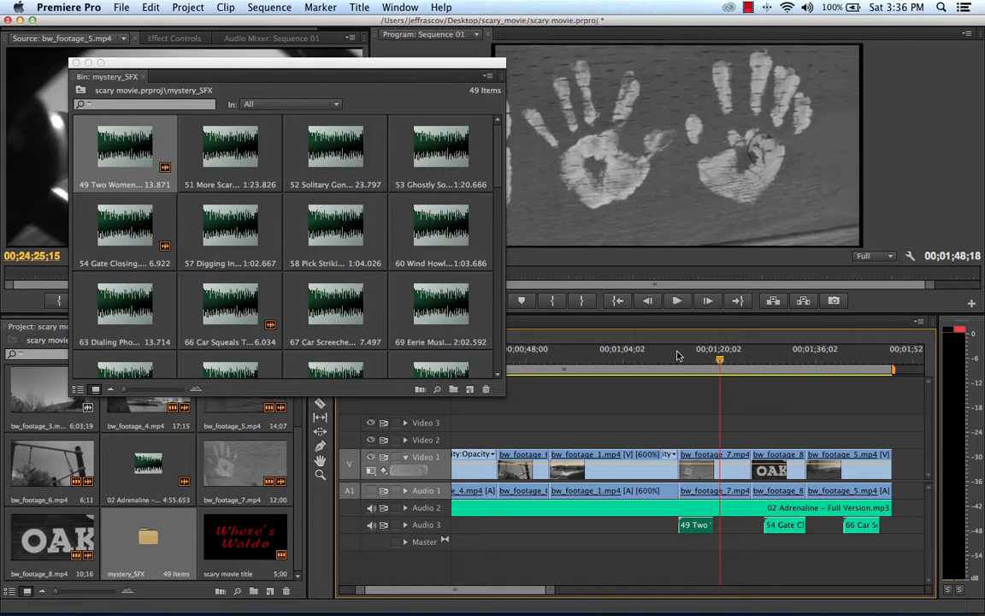
drag(710, 528, 718, 527)
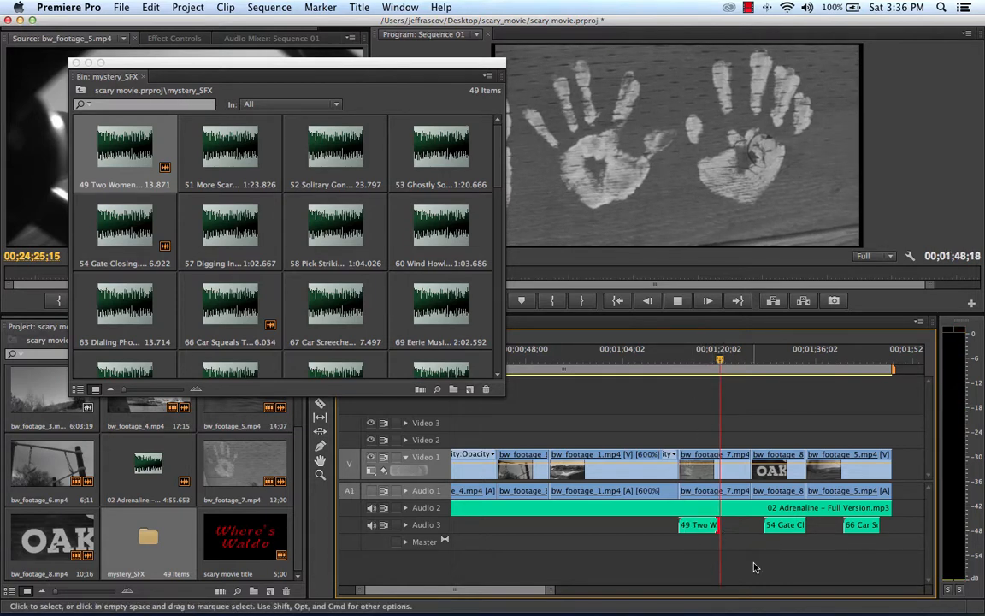
Step: Play the sequence through to its end to review the sound effects, and close the mystery_SFX bin
key(space)
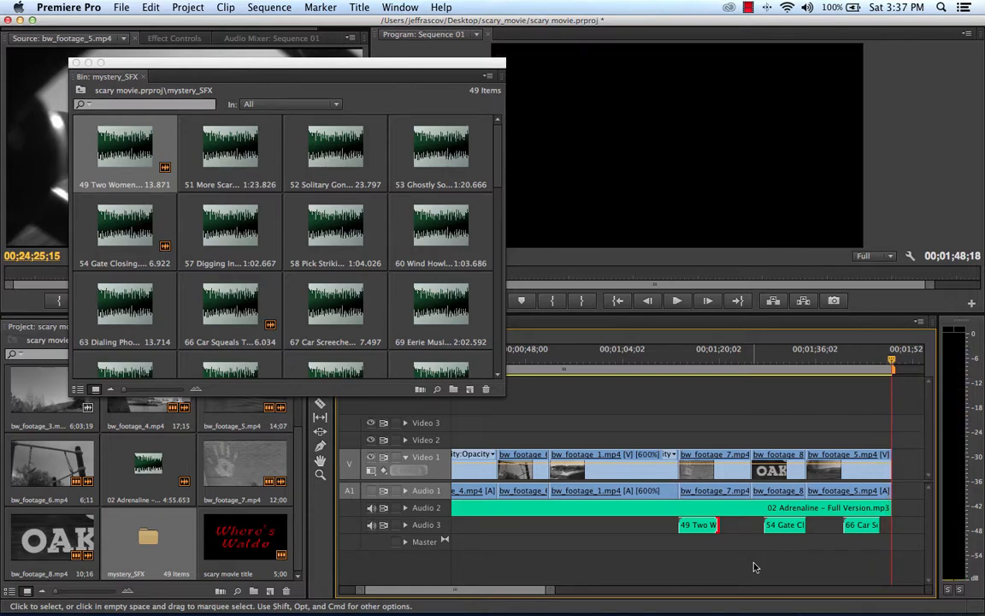
click(75, 62)
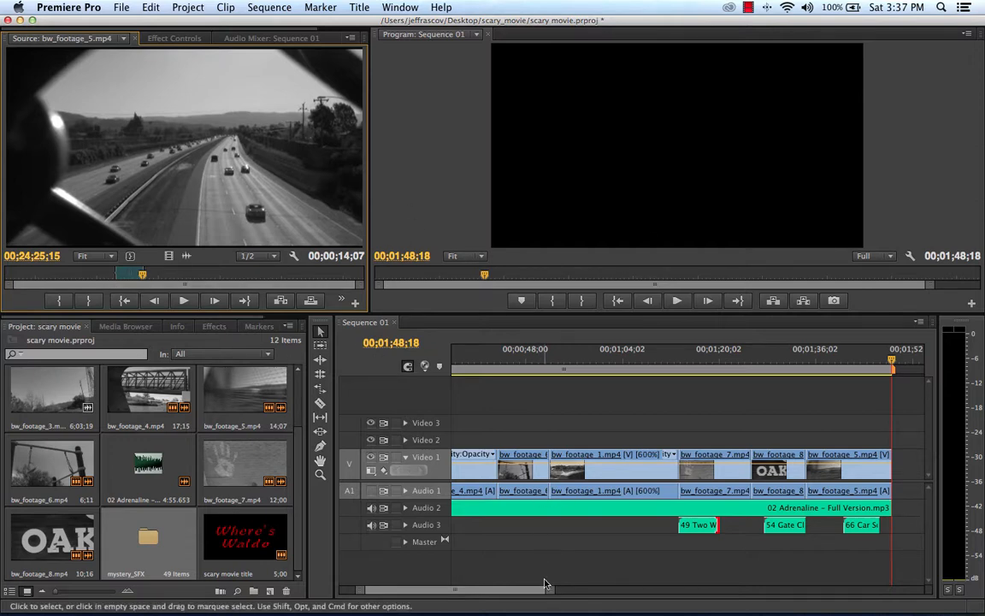
Step: Show the whole sequence in the timeline, set the playhead to 00;00;16;27 and save the project
drag(526, 590, 661, 600)
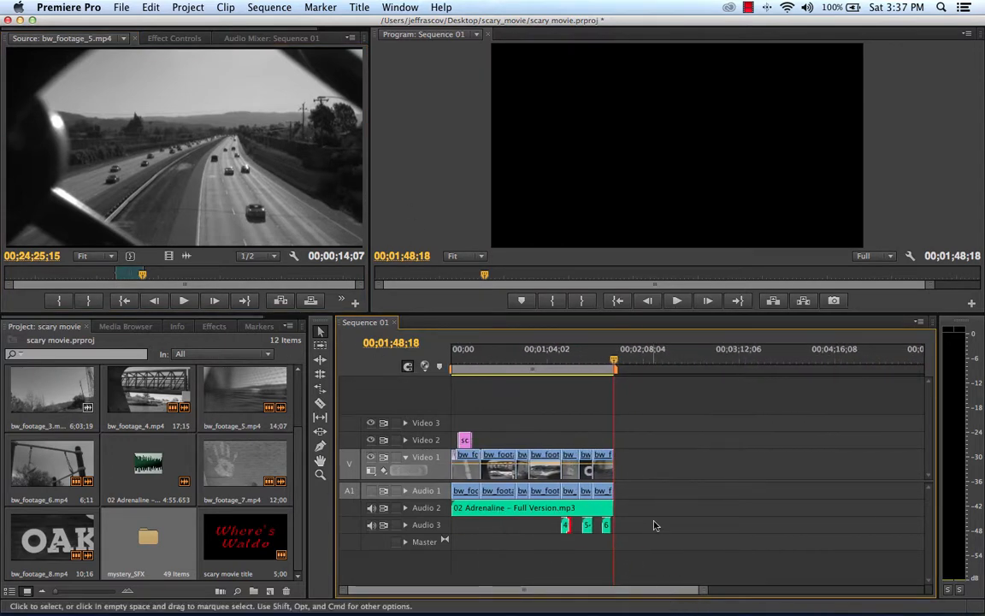
drag(614, 359, 476, 359)
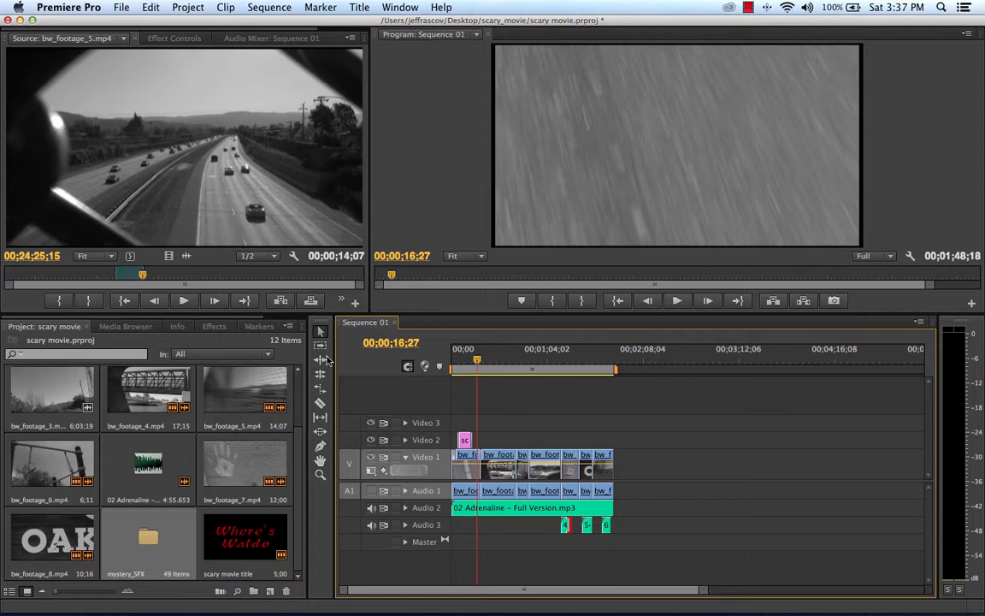
click(117, 6)
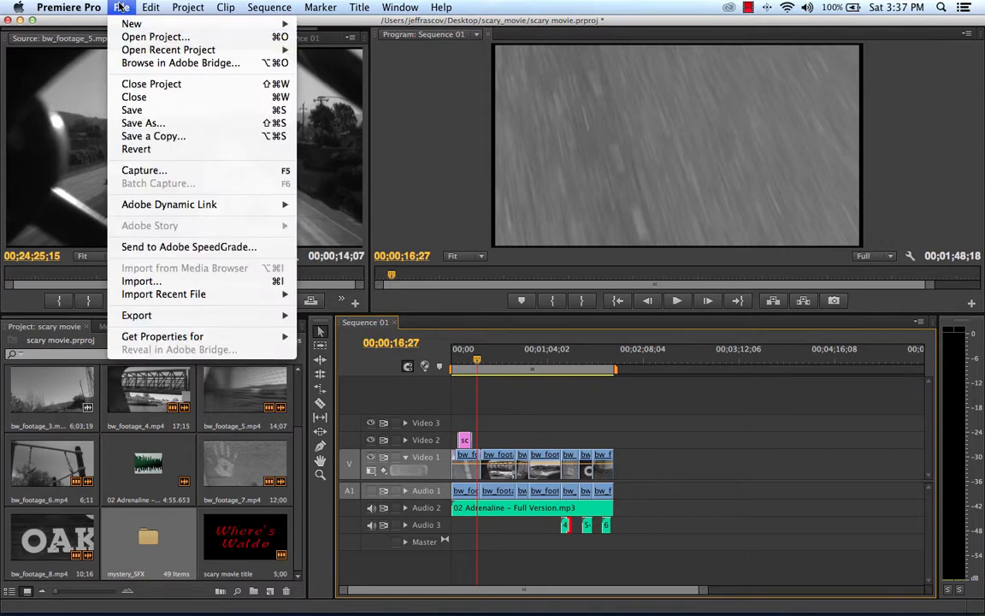
click(131, 110)
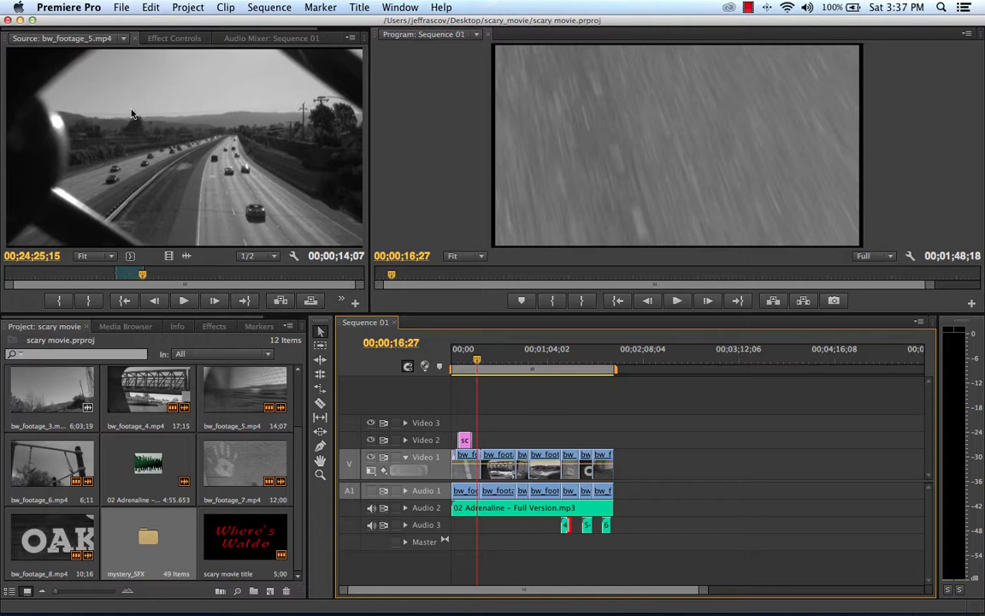
Step: Open the media export settings for Sequence 01 and move the dialog clear of the screen's lower part
click(122, 7)
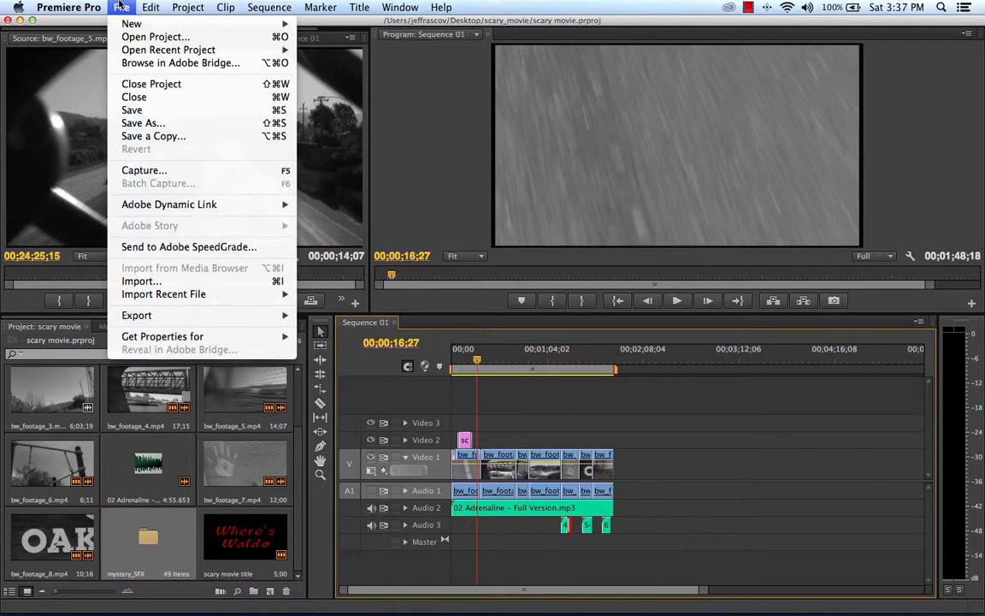
click(133, 5)
click(133, 5)
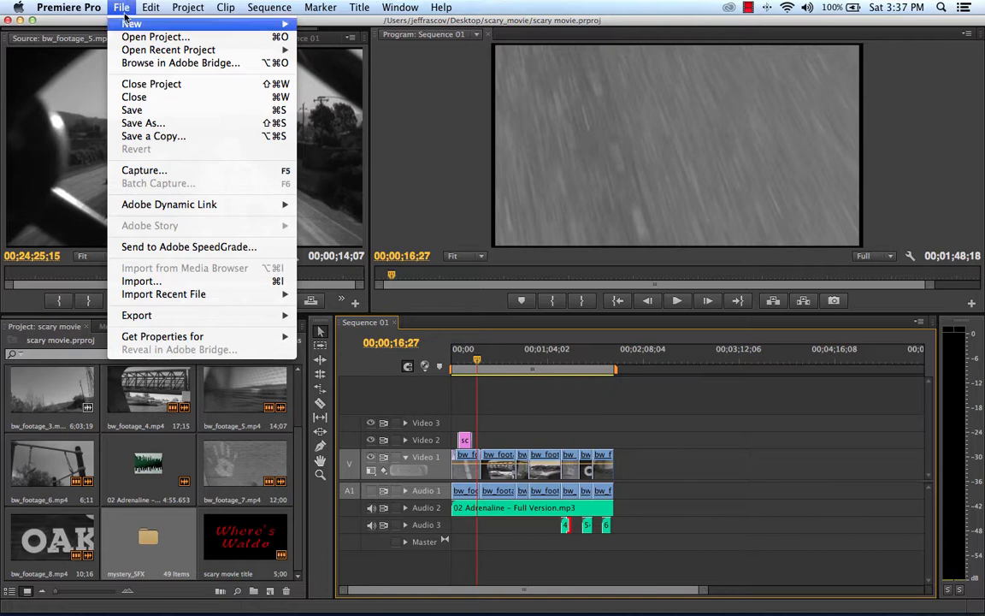
mouse_move(146, 322)
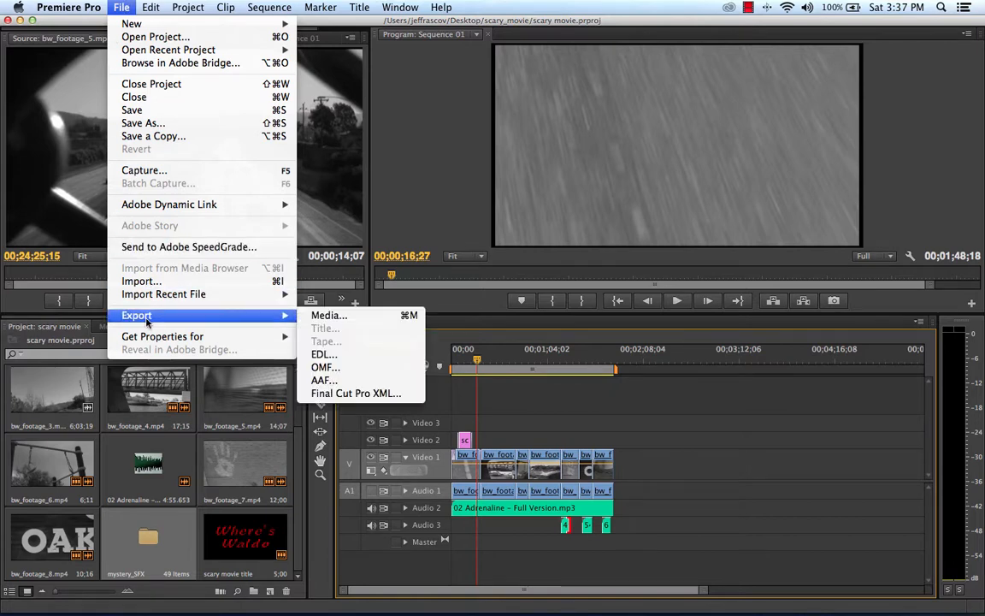
click(362, 315)
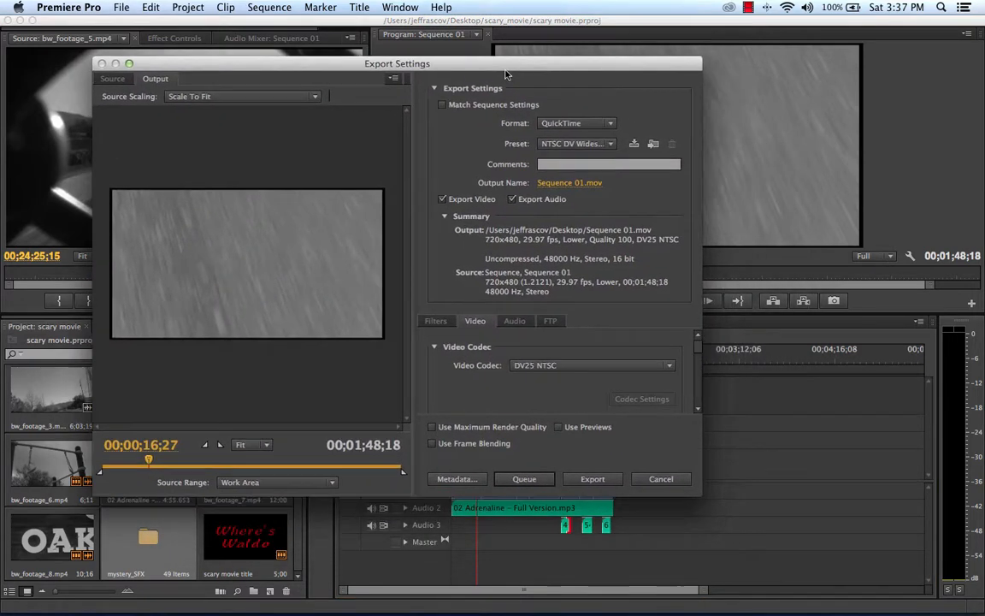
drag(506, 75, 474, 60)
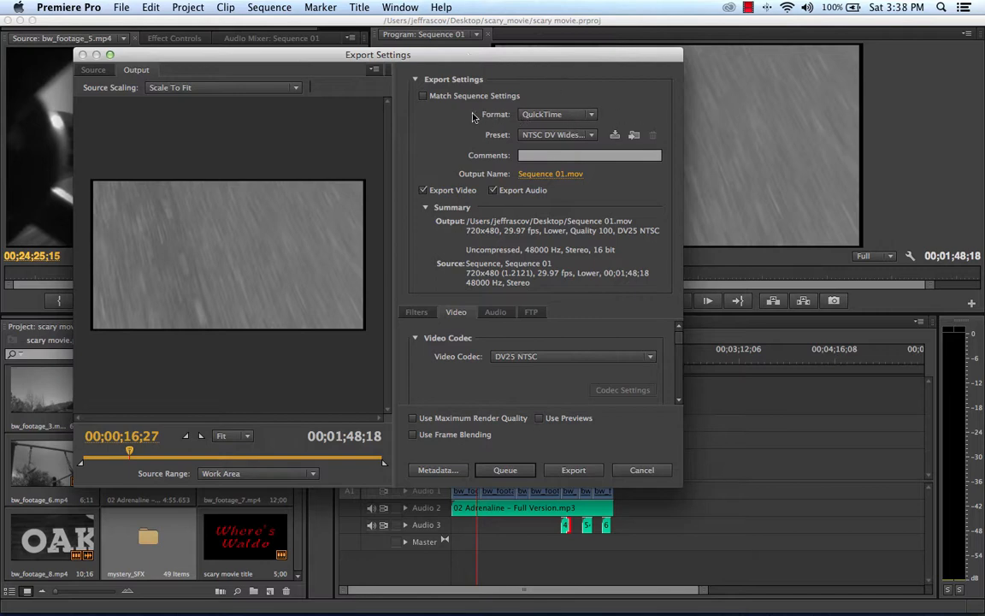
Step: Set the export format to H.264 with the YouTube SD 480p Widescreen 29.97 preset
click(590, 115)
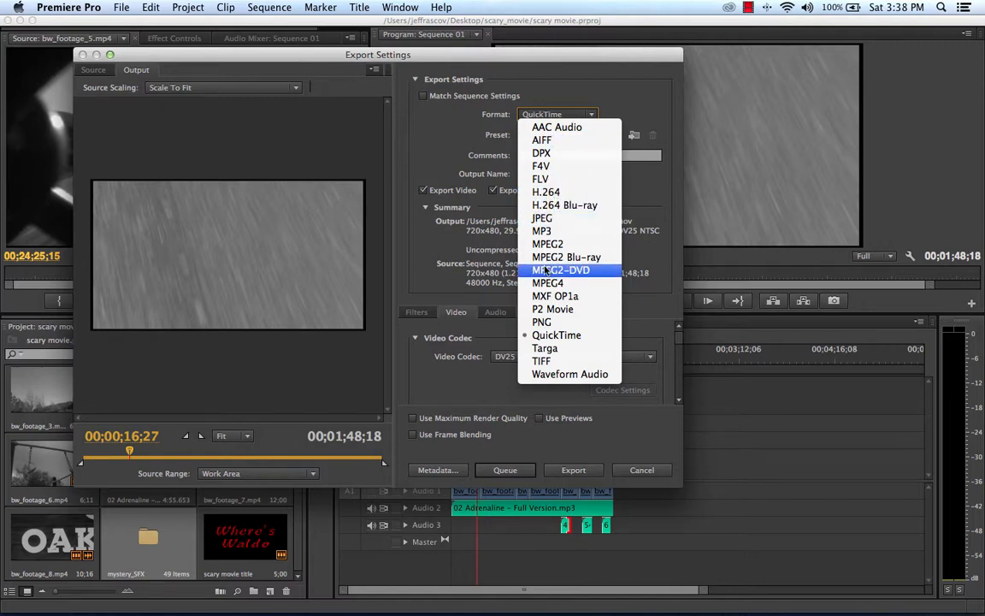
click(562, 193)
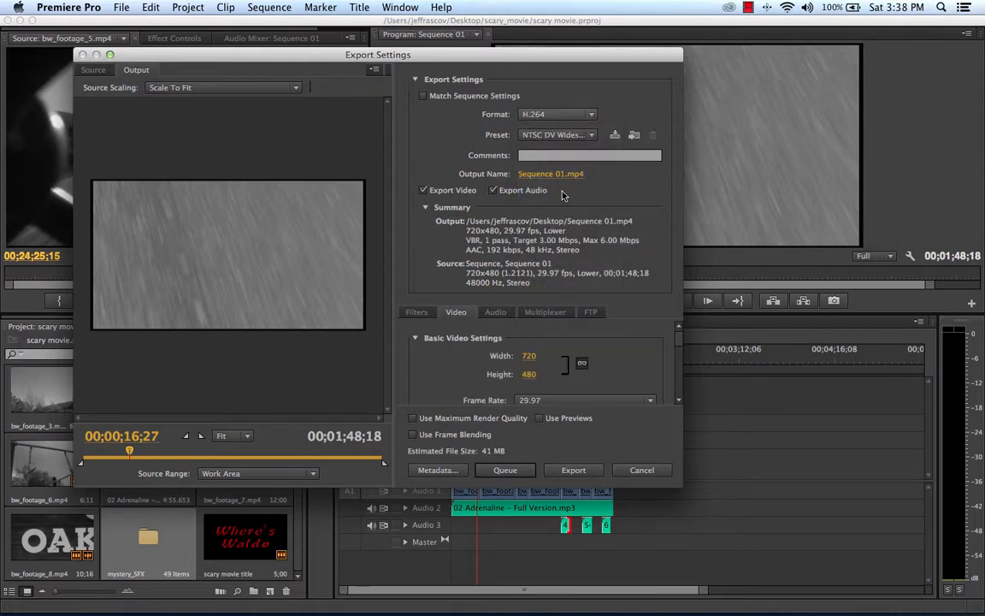
click(588, 137)
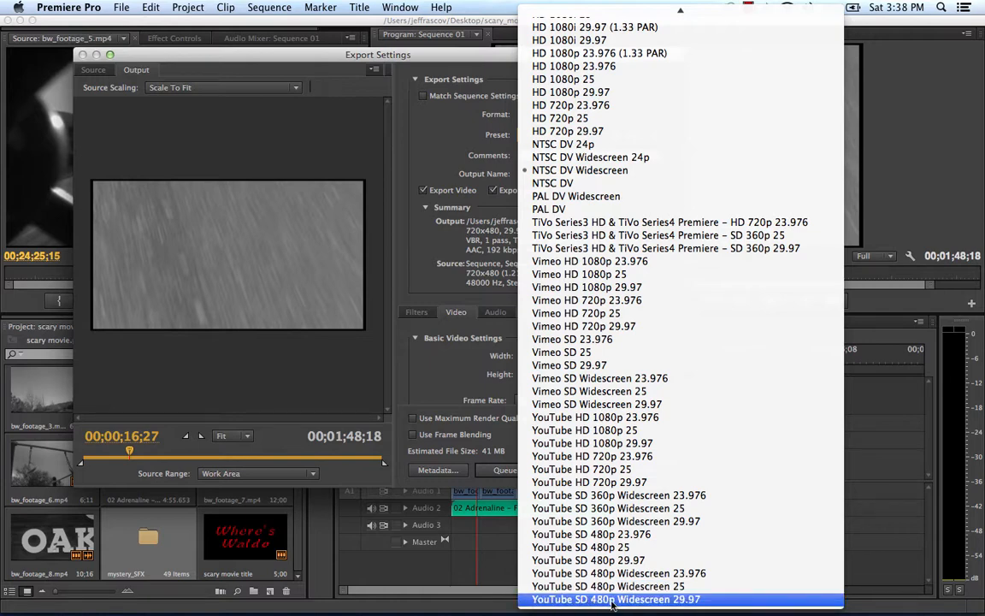
click(663, 600)
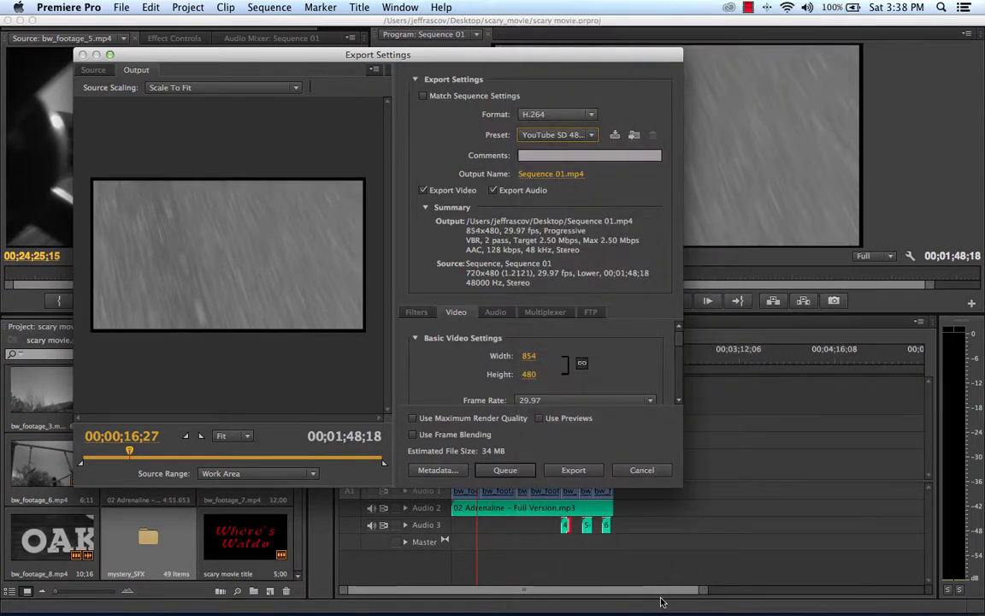
Step: Name the output file scary_movie_2014, save it in the scary_movie folder on the Desktop and start the export
click(551, 176)
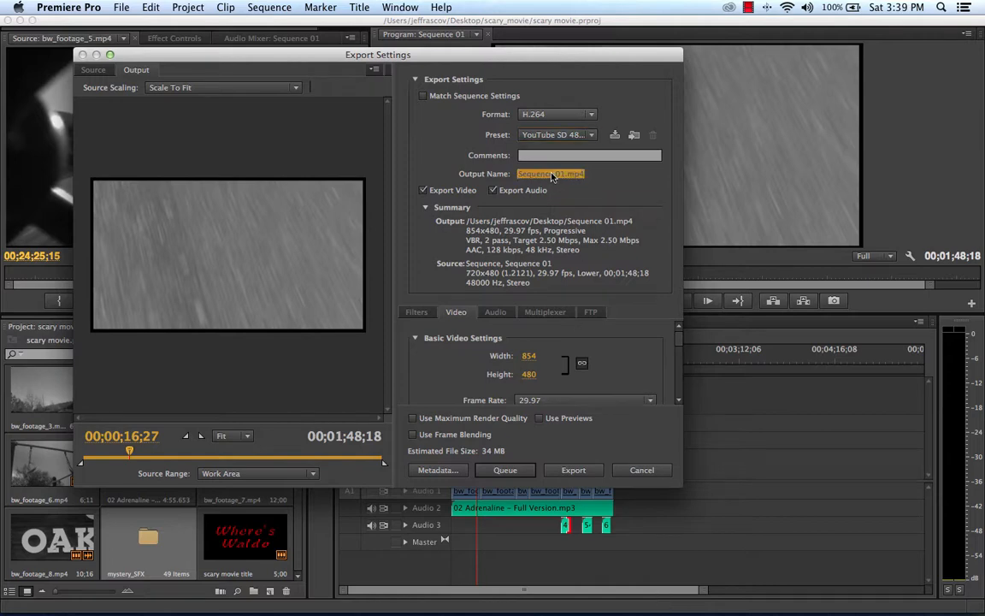
text(sca)
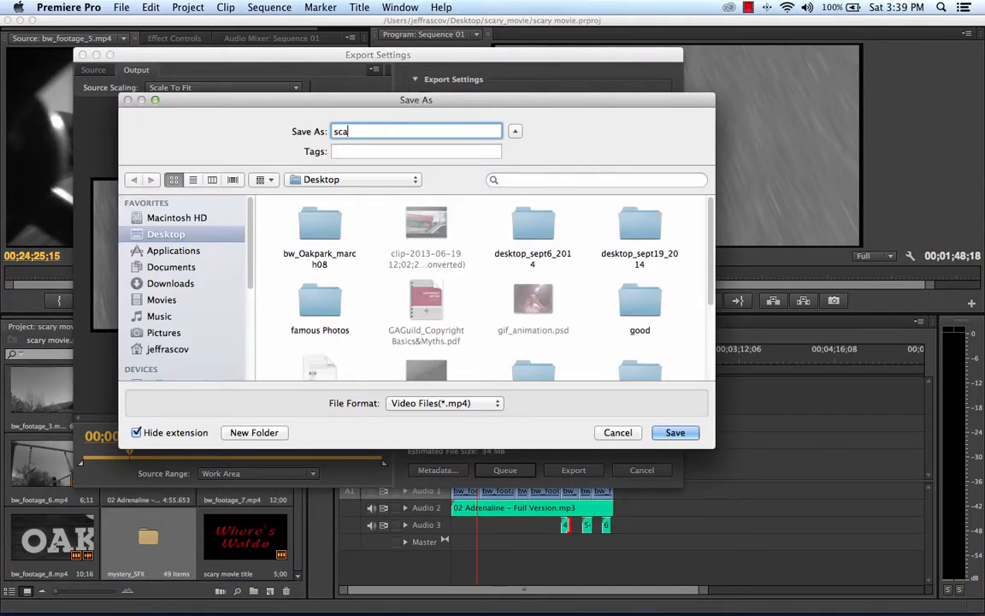
text(ry_movie_2014)
scroll(631, 288, down, 5)
double_click(631, 282)
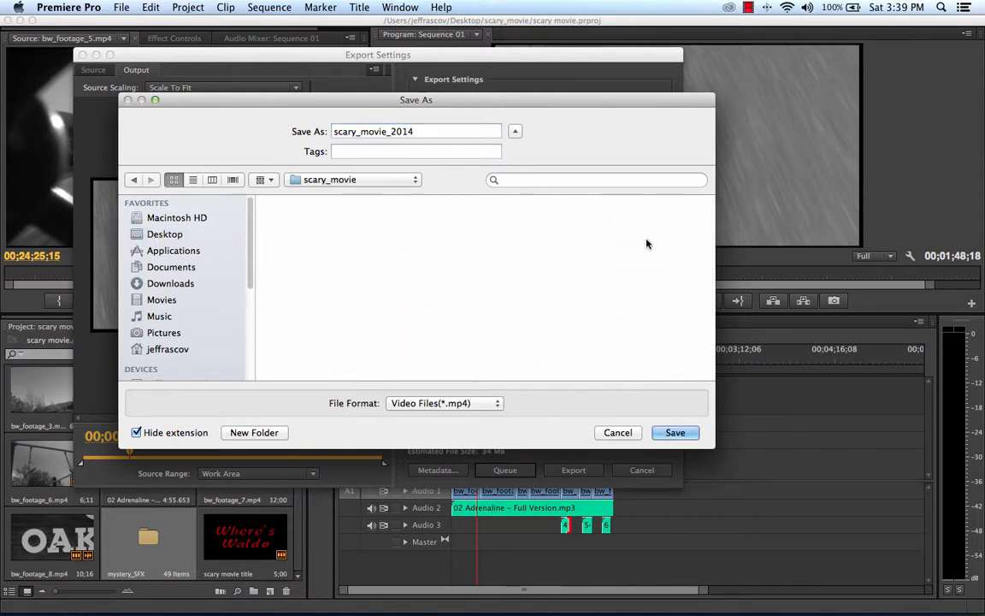
click(675, 431)
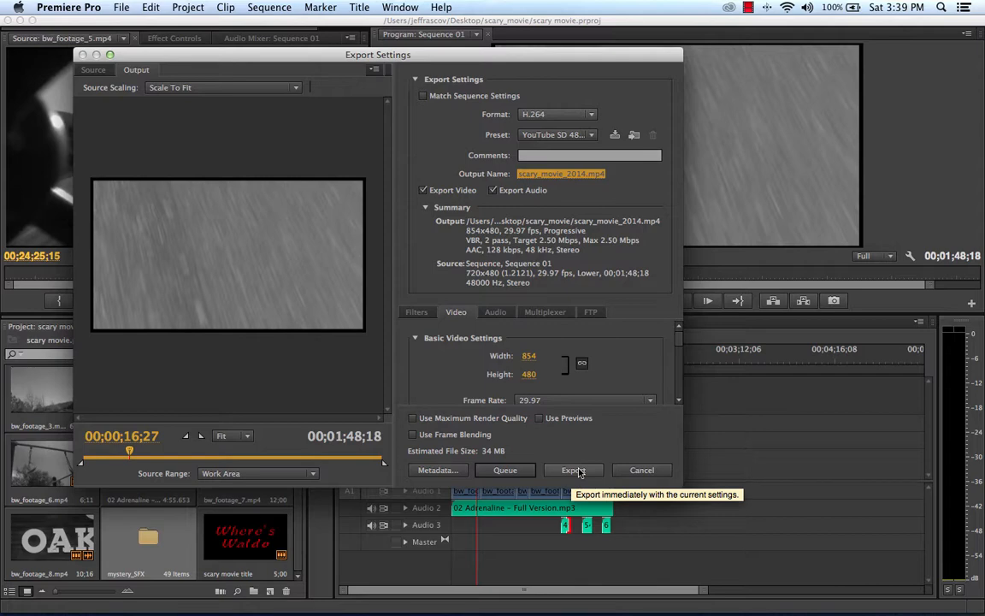
click(573, 469)
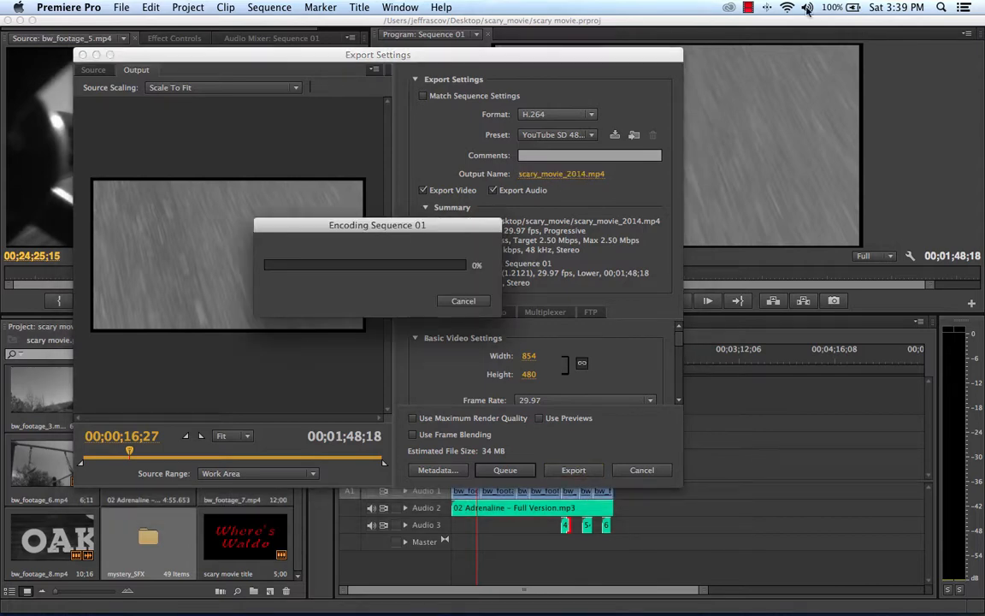
click(748, 8)
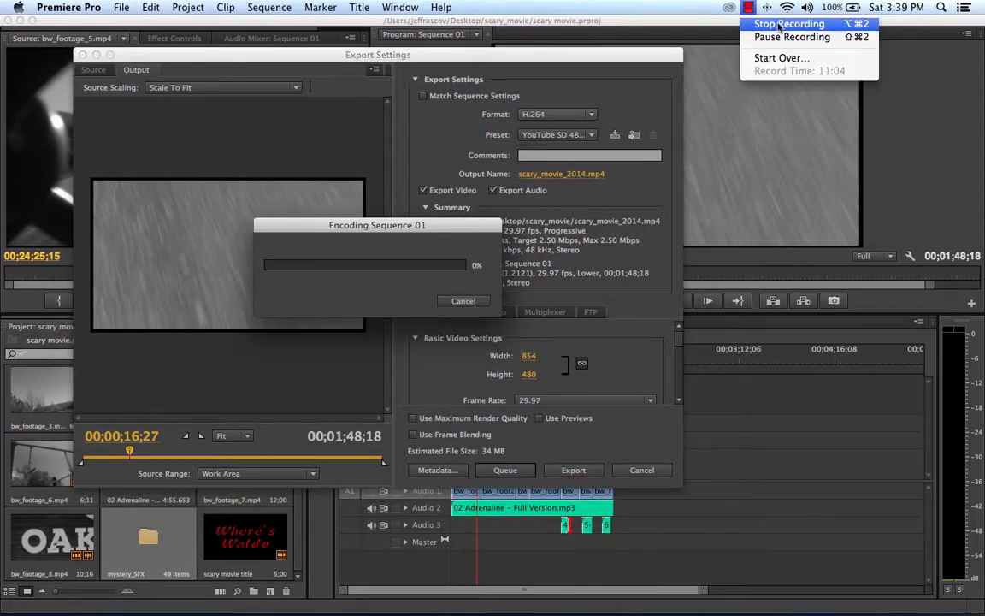